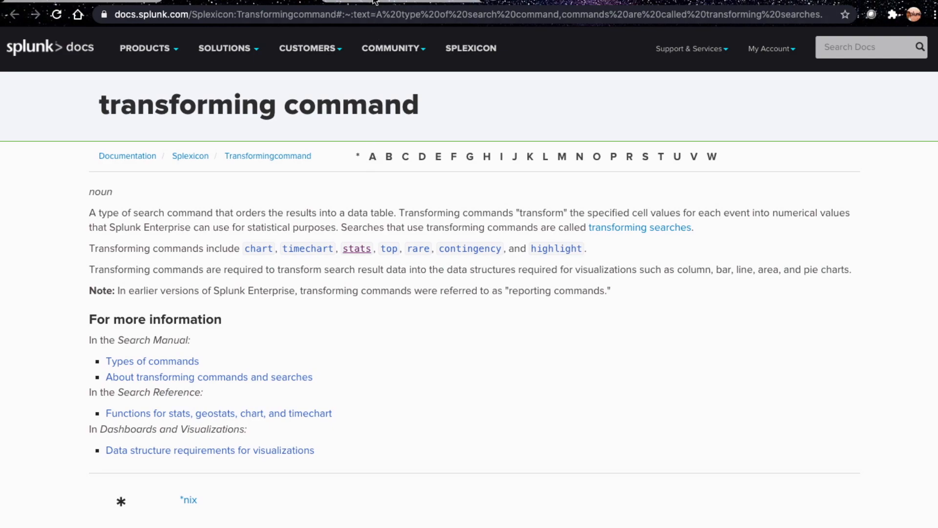
# - Open the documentation for the stats transforming command and read its description and table of supported functions
pyautogui.click(357, 249)
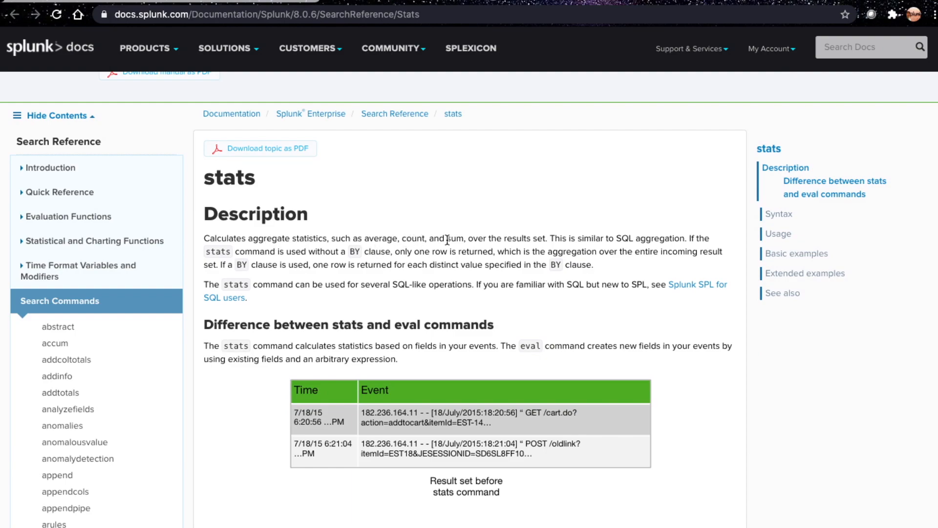
pyautogui.scroll(-1, 600, 210)
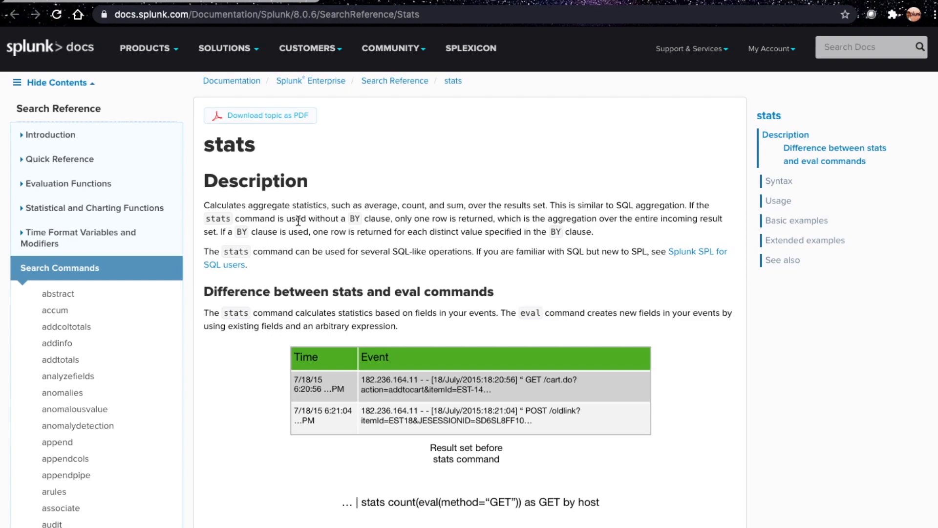
pyautogui.scroll(-1, 356, 220)
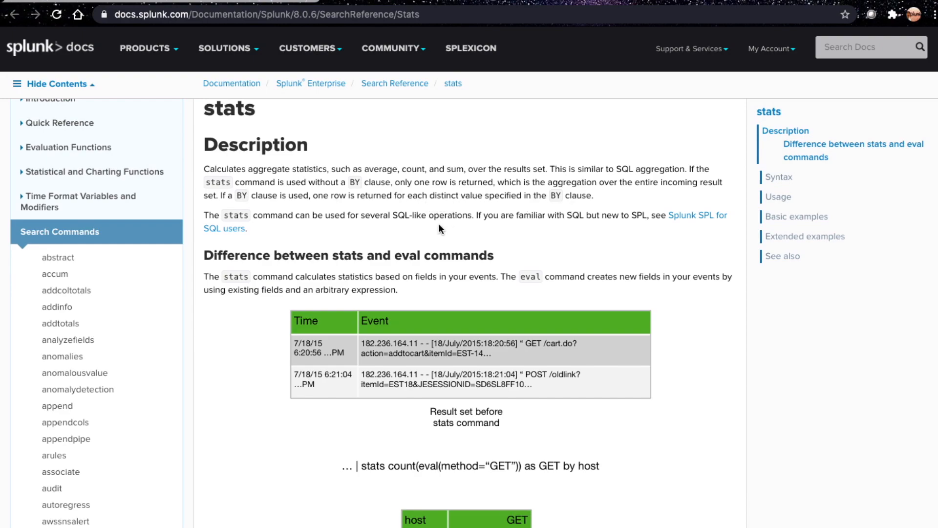
pyautogui.scroll(-1, 324, 233)
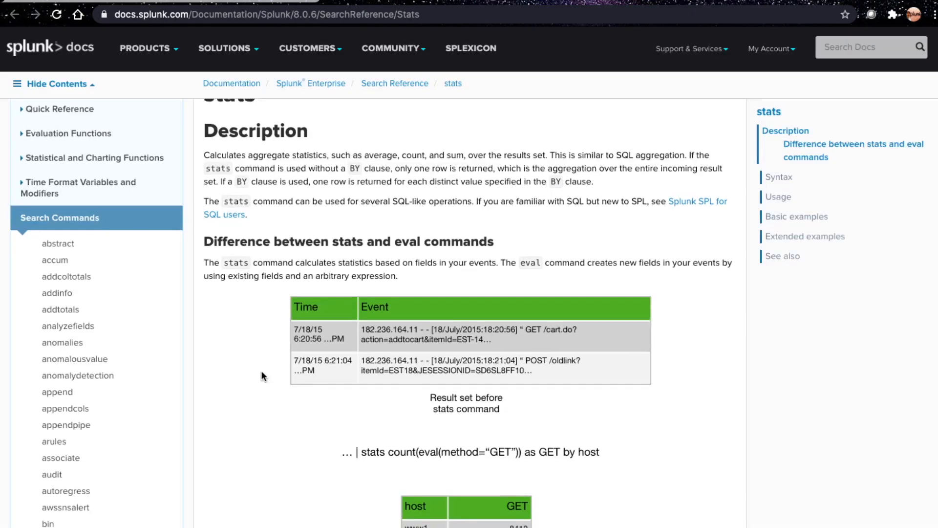
pyautogui.scroll(-15, 148, 491)
pyautogui.scroll(-5, 262, 374)
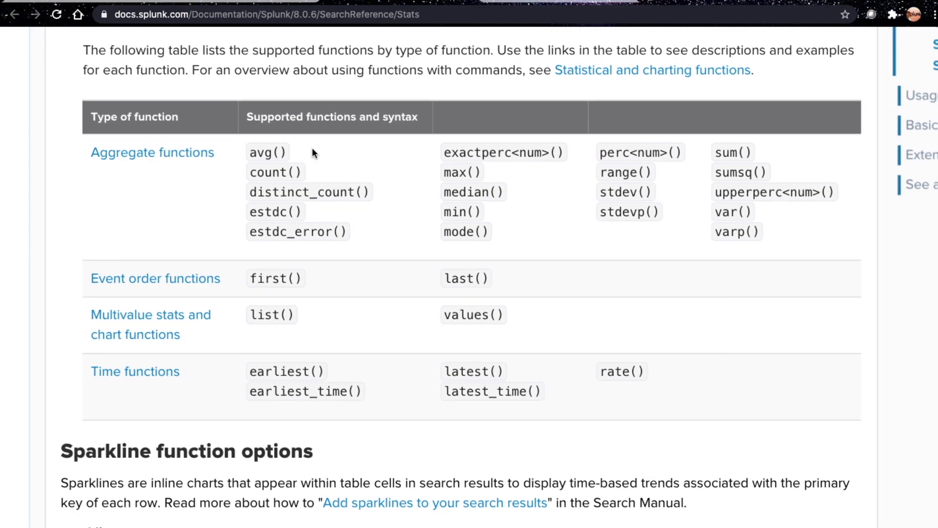
pyautogui.scroll(-1, 323, 157)
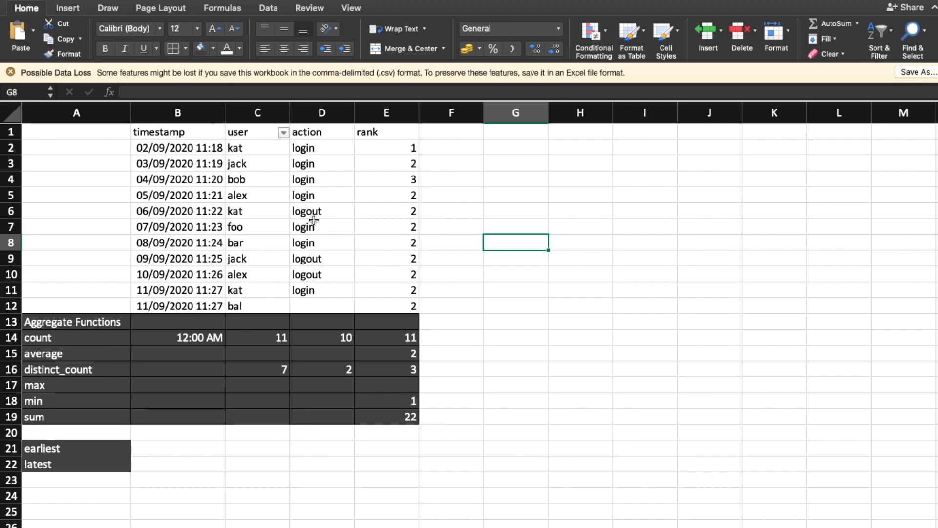
# - In the Excel workbook, highlight the event rows and examine the count row for the timestamp, user and action columns
pyautogui.moveTo(162, 147); pyautogui.dragTo(354, 171)
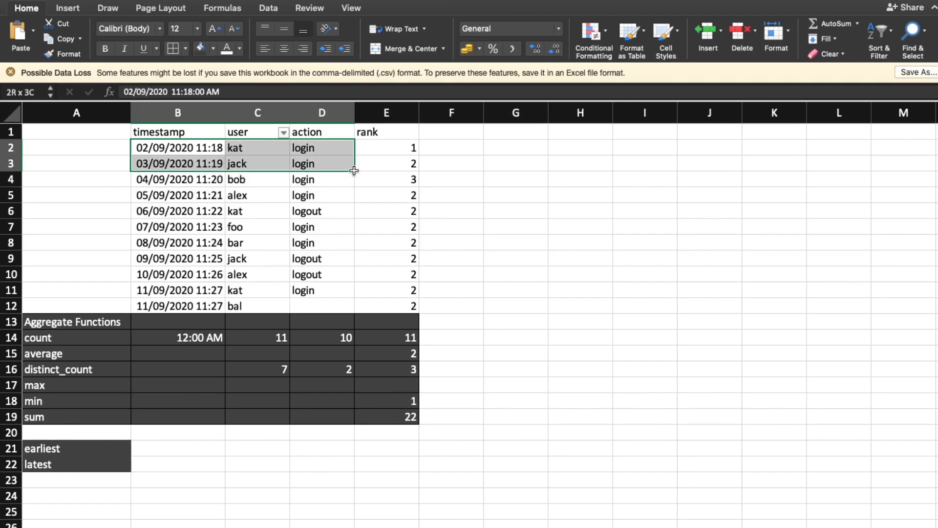
pyautogui.moveTo(354, 171); pyautogui.dragTo(390, 306)
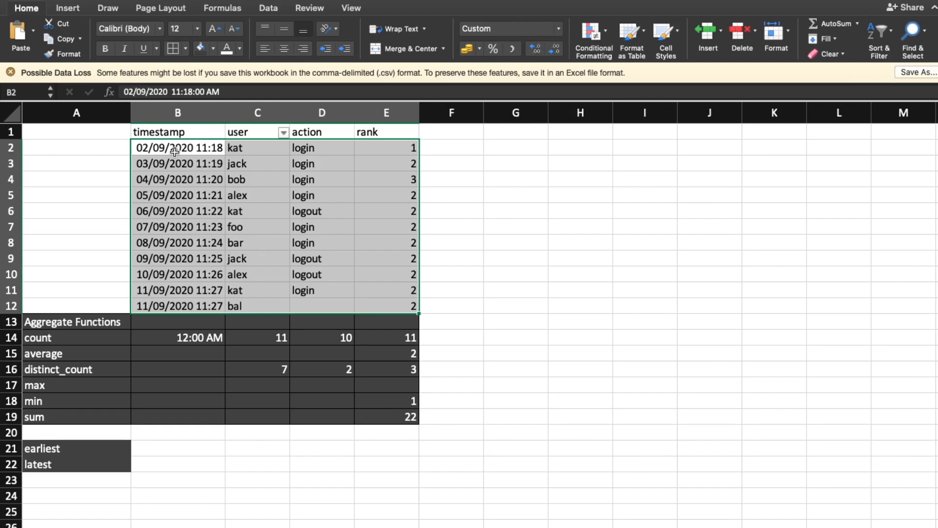
pyautogui.moveTo(307, 147); pyautogui.dragTo(309, 289)
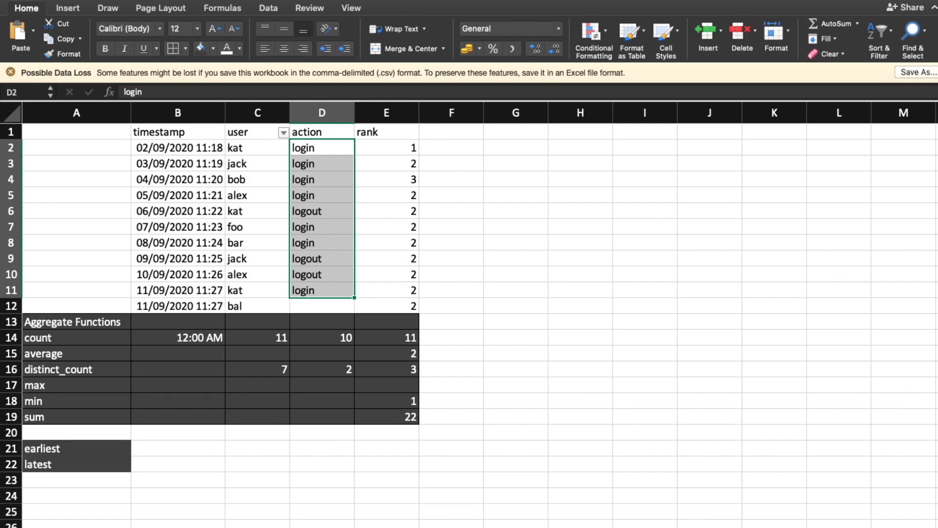
pyautogui.moveTo(196, 148); pyautogui.dragTo(179, 303)
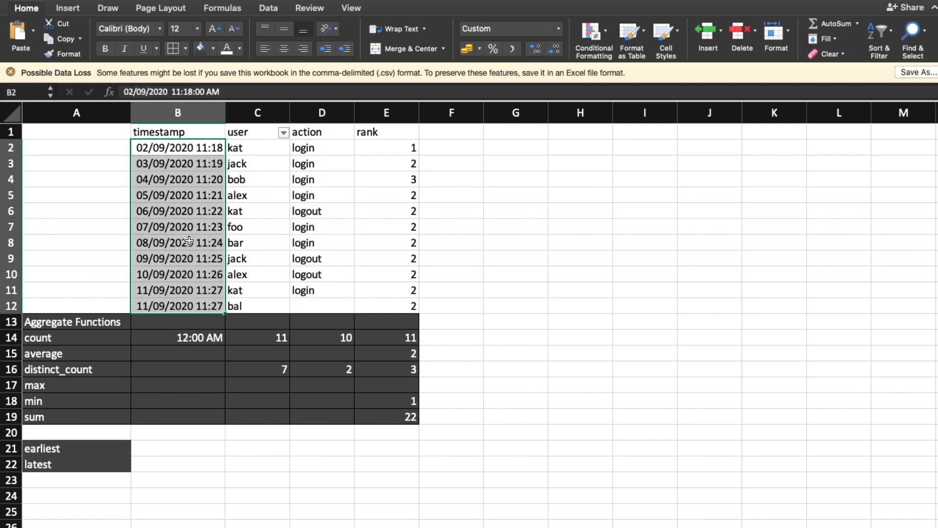
pyautogui.doubleClick(186, 337)
pyautogui.press('Tab')
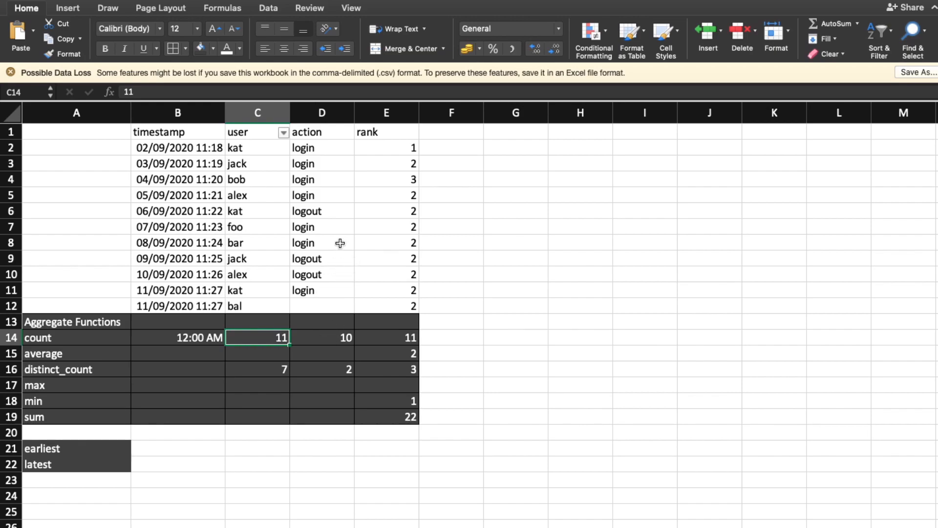
pyautogui.click(325, 344)
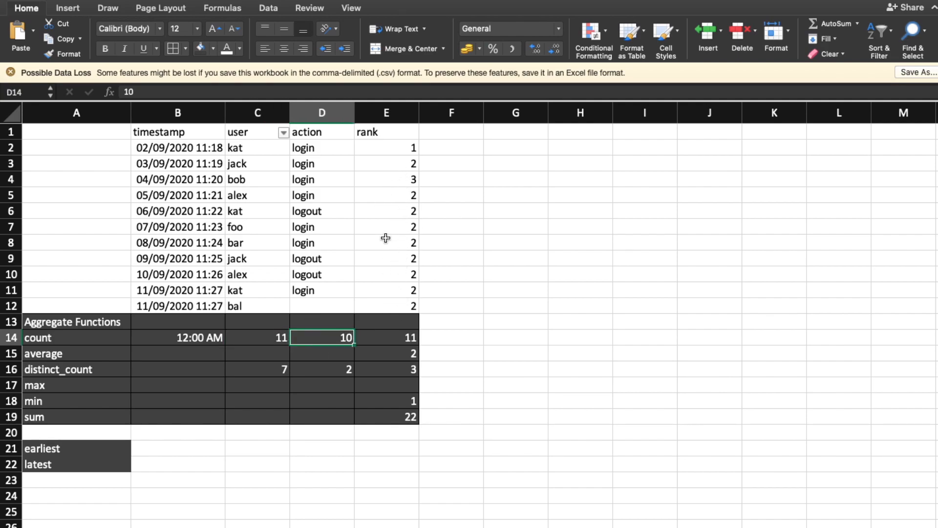
# - Highlight the rank values and inspect the average formula for that column
pyautogui.click(88, 354)
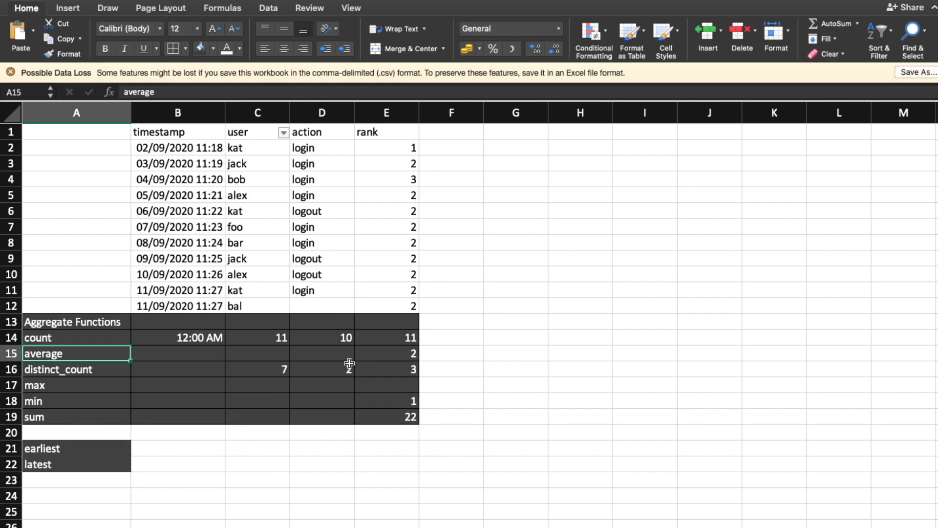
pyautogui.moveTo(407, 147); pyautogui.dragTo(391, 303)
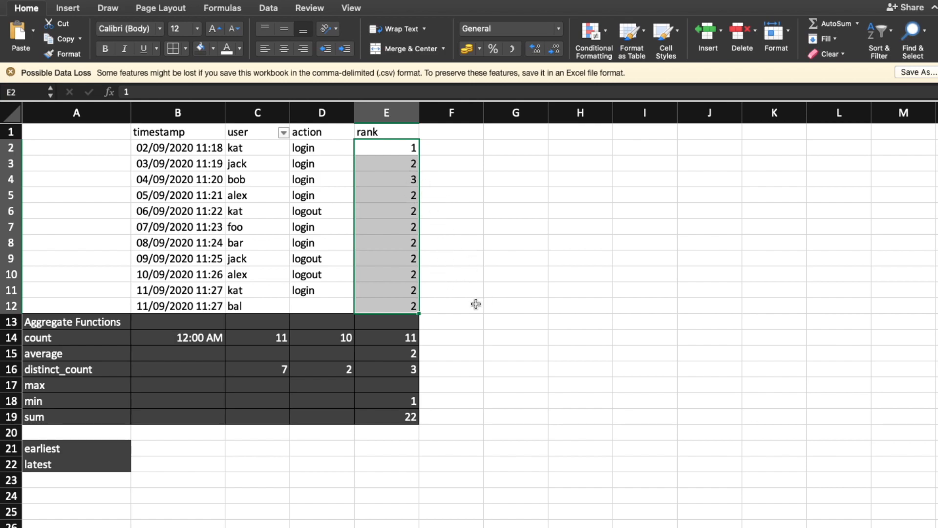
pyautogui.click(402, 355)
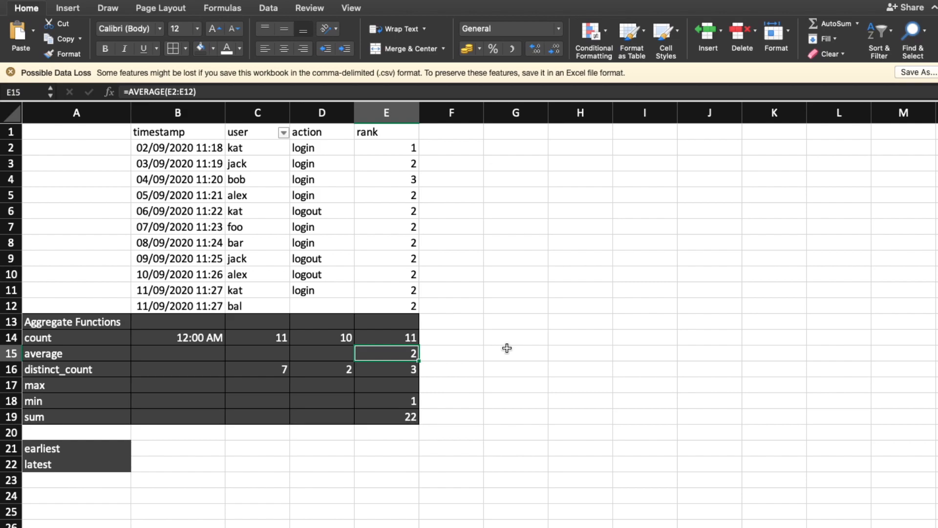
# - Compare the user, action and rank values with their results in the distinct_count row
pyautogui.click(126, 371)
pyautogui.click(168, 371)
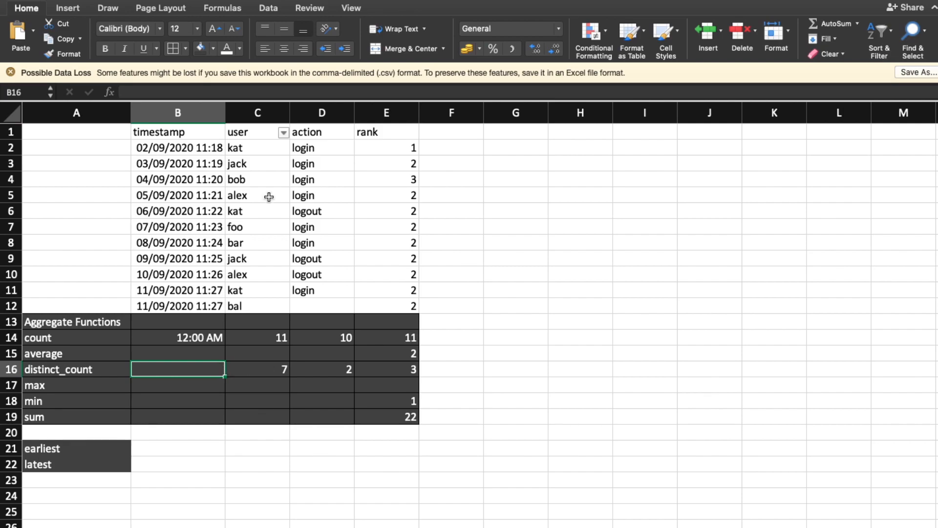
pyautogui.moveTo(252, 149); pyautogui.dragTo(241, 305)
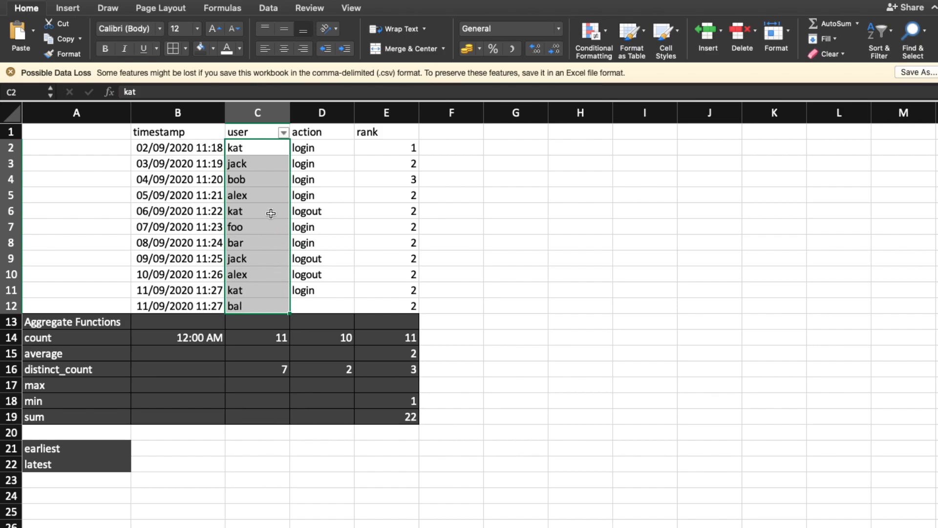
pyautogui.click(265, 151)
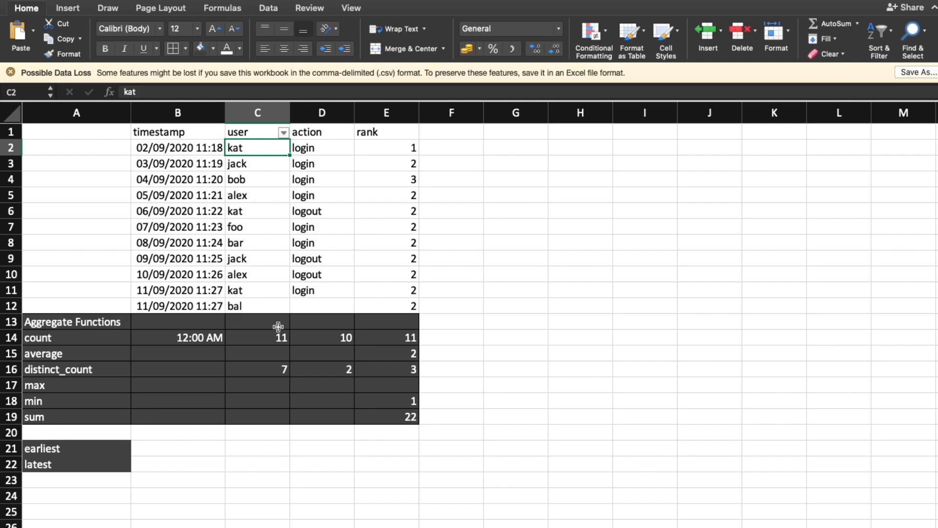
pyautogui.click(264, 369)
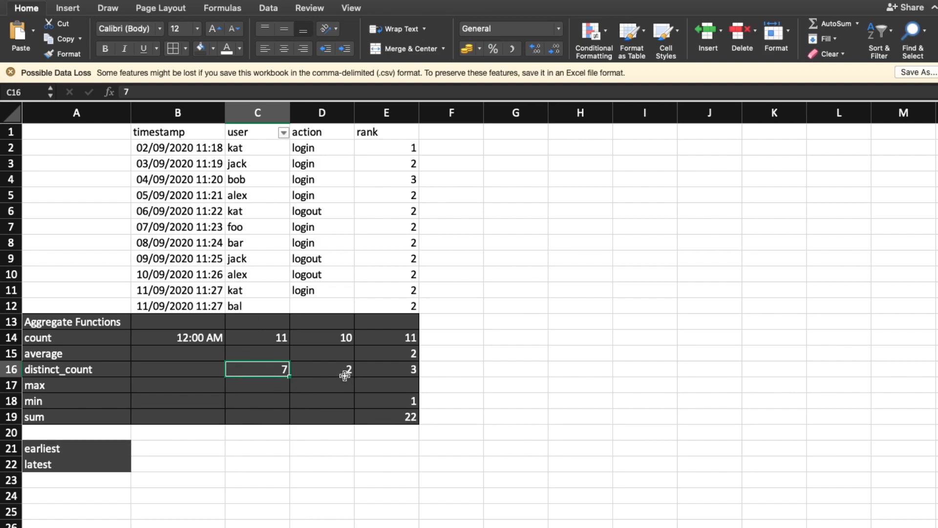
pyautogui.moveTo(321, 149); pyautogui.dragTo(302, 261)
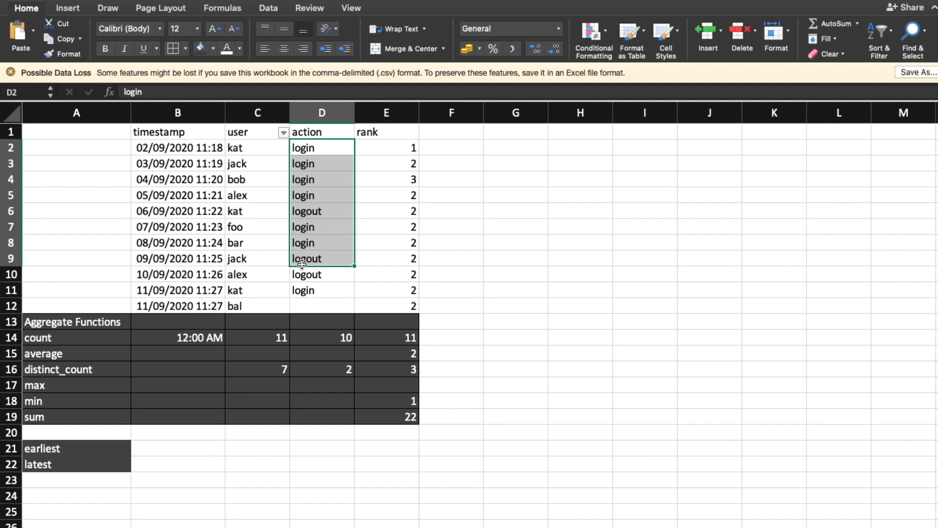
pyautogui.click(319, 370)
pyautogui.click(386, 150)
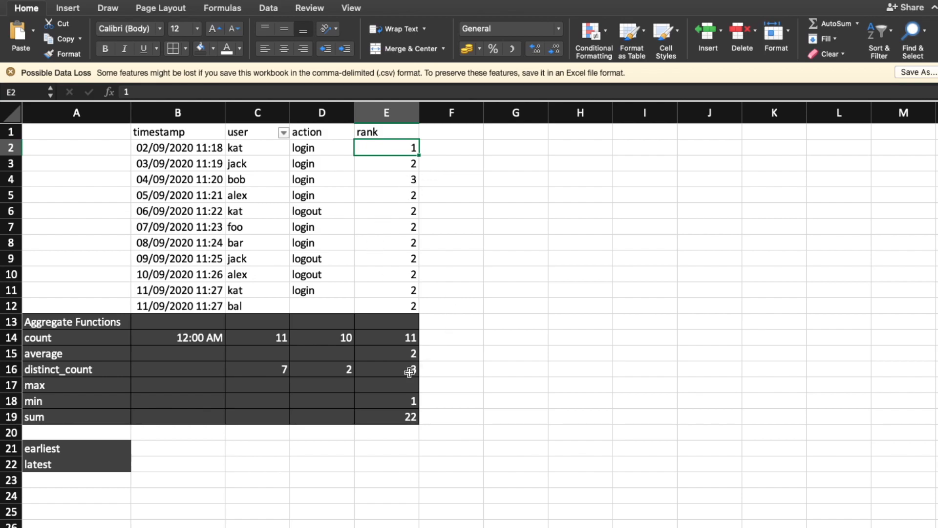
# - Enter 3 as the max value for the rank column
pyautogui.click(85, 388)
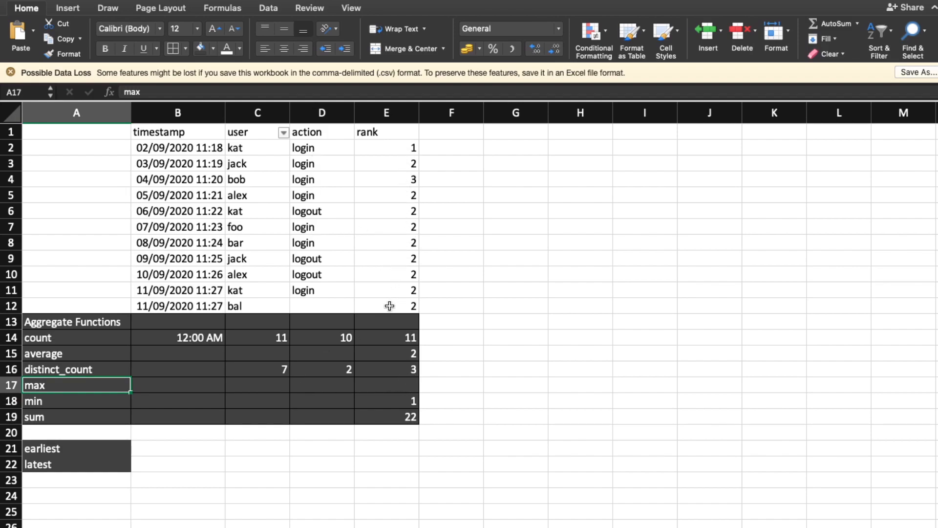
pyautogui.click(381, 384)
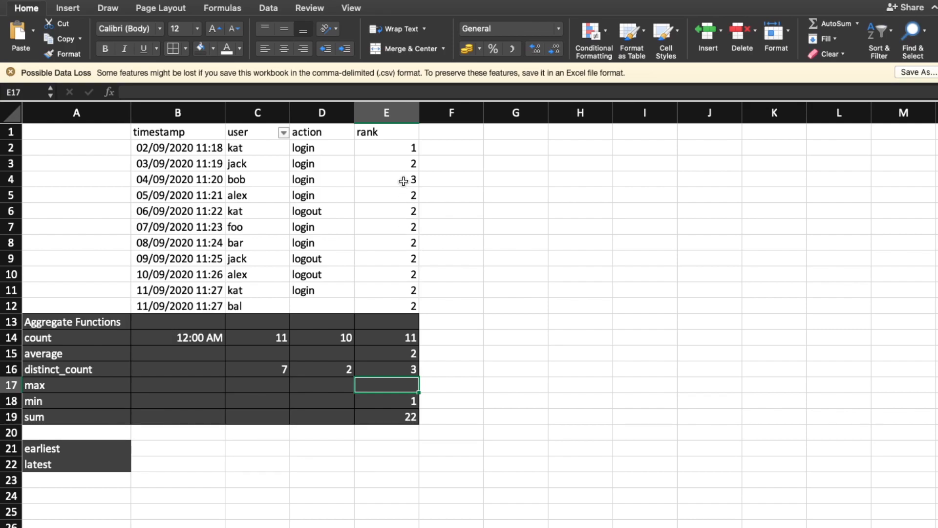
pyautogui.write('3')
pyautogui.press('Return')
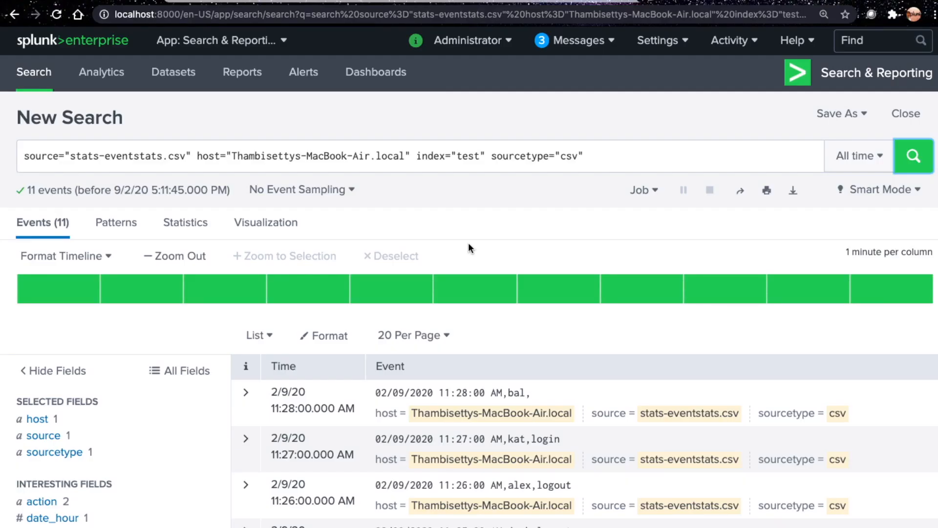
# - In Splunk, append "| stats count" to the stats-eventstats.csv search and run it
pyautogui.scroll(-3, 468, 244)
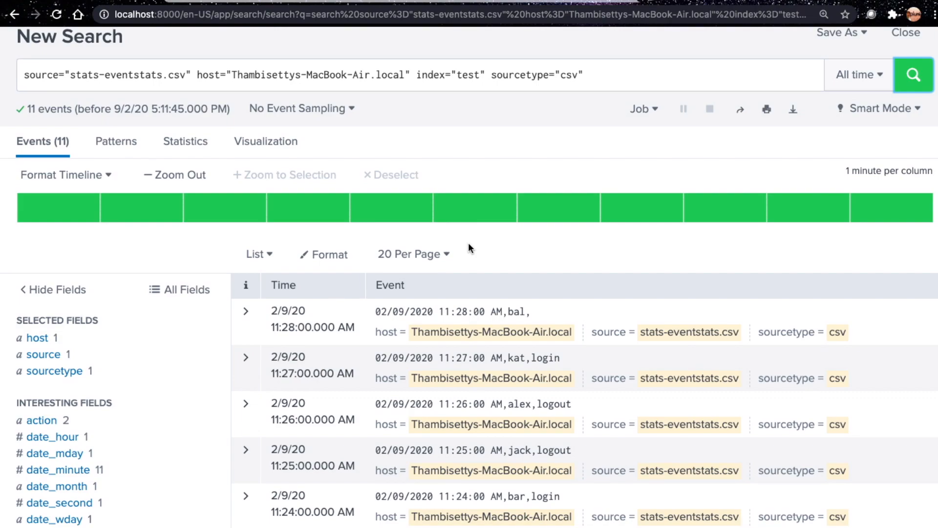
pyautogui.write('|')
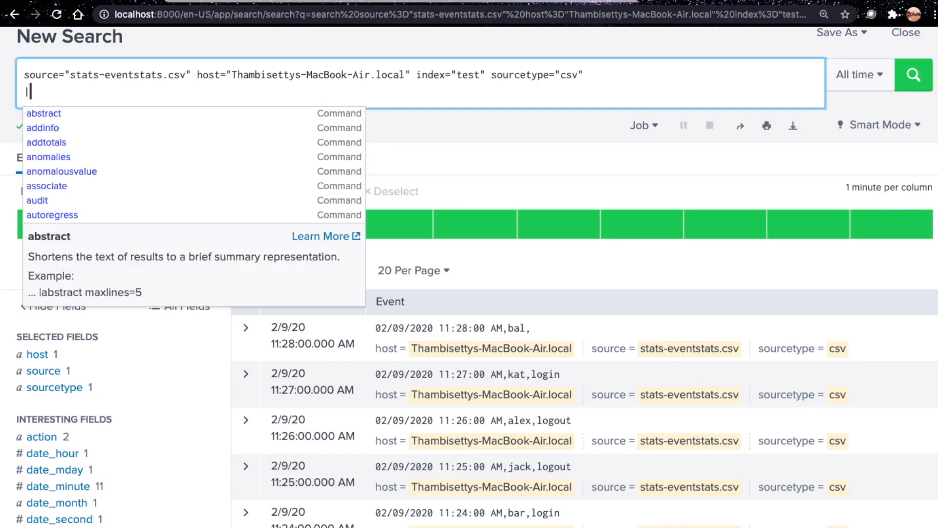
pyautogui.write(' stats ')
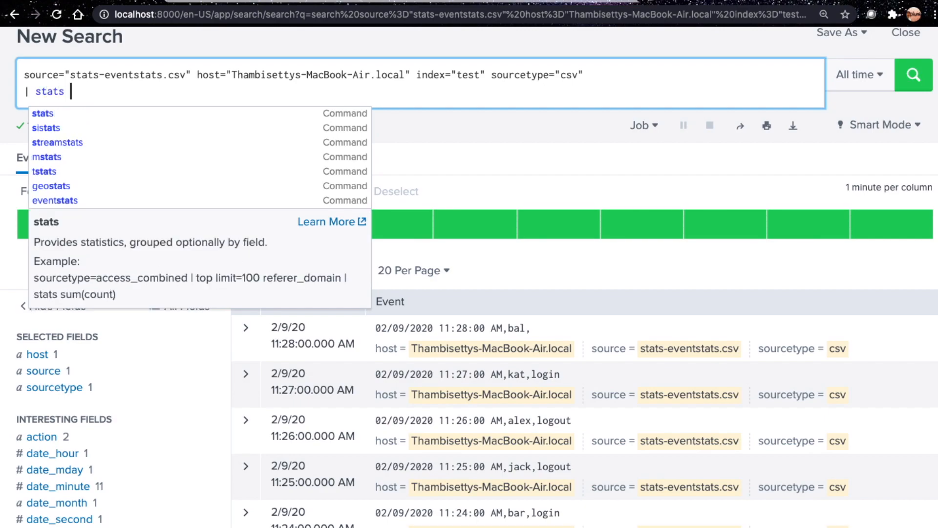
pyautogui.write('count')
pyautogui.press('Return')
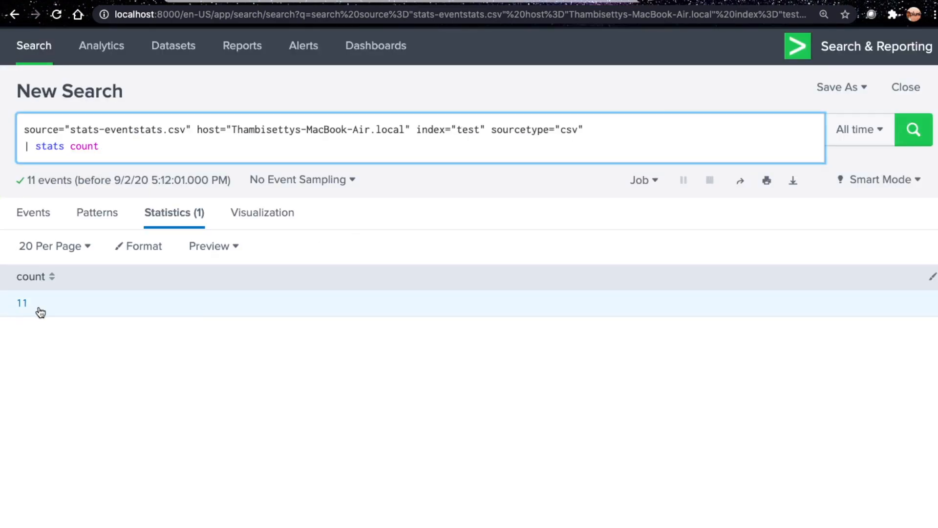
pyautogui.write('stats ')
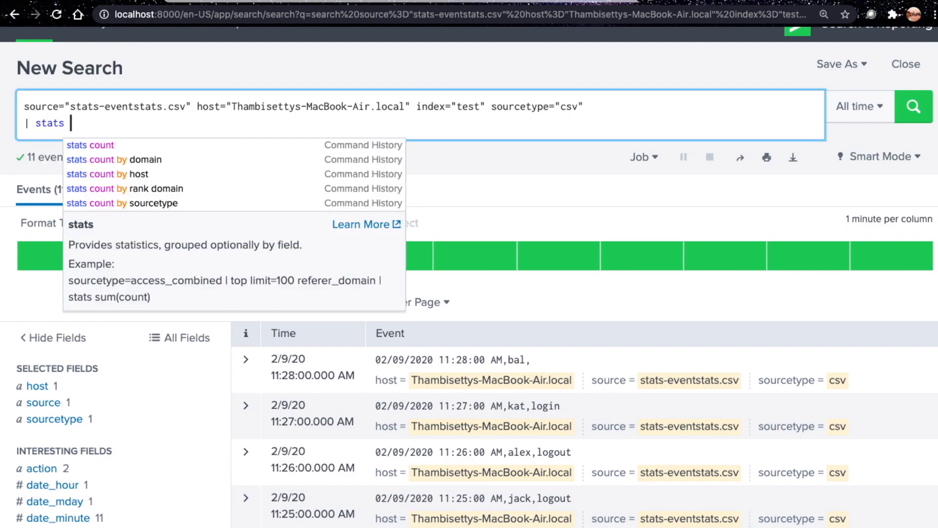
pyautogui.write('count')
pyautogui.press('Return')
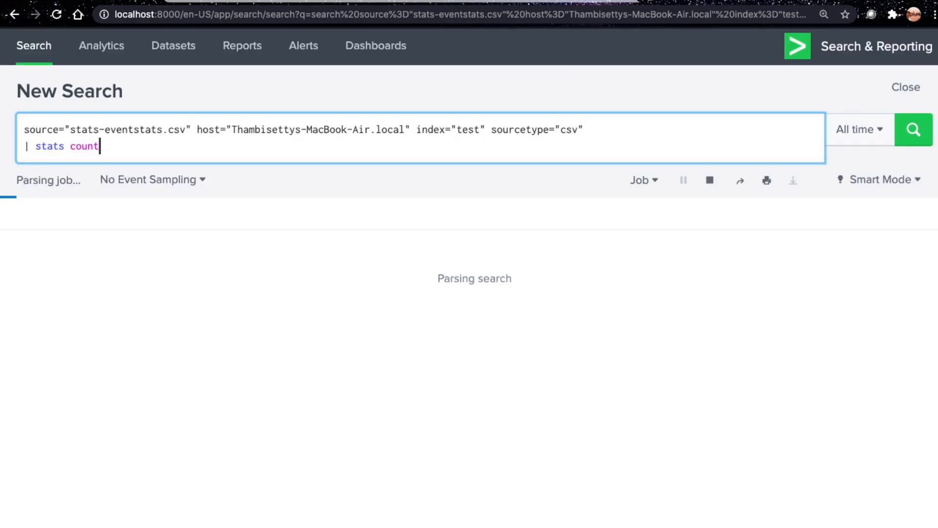
# - Add count(user) and count(action) to the stats search, run it, and check the blank action cell in Excel
pyautogui.write(', a')
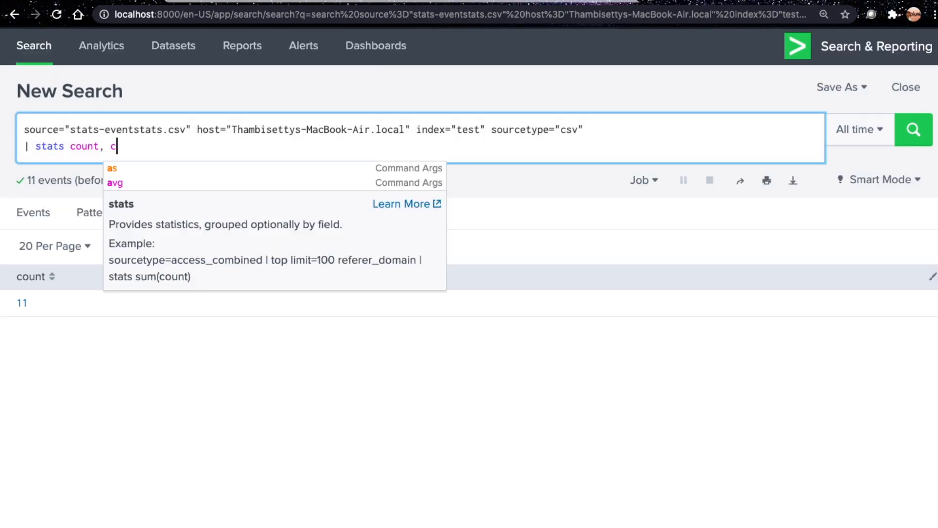
pyautogui.write('ount(user)')
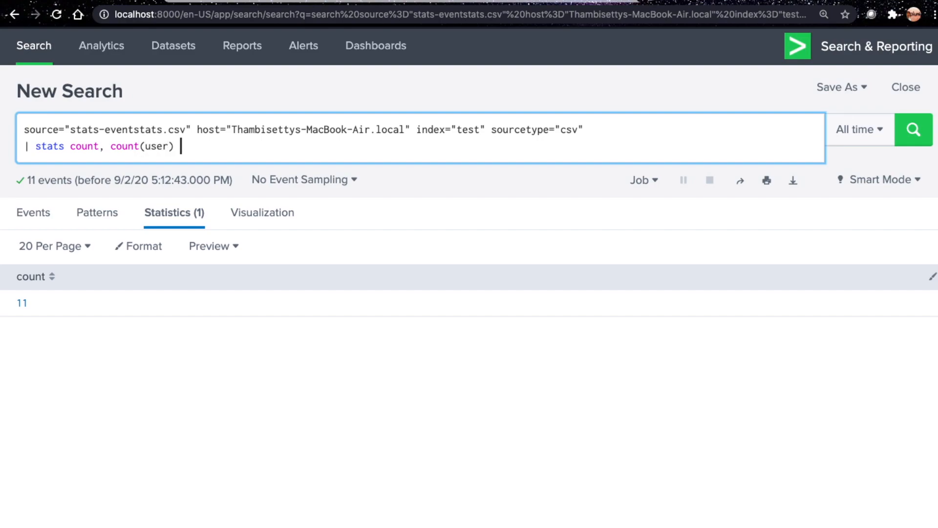
pyautogui.press('super+Tab')
pyautogui.click(312, 306)
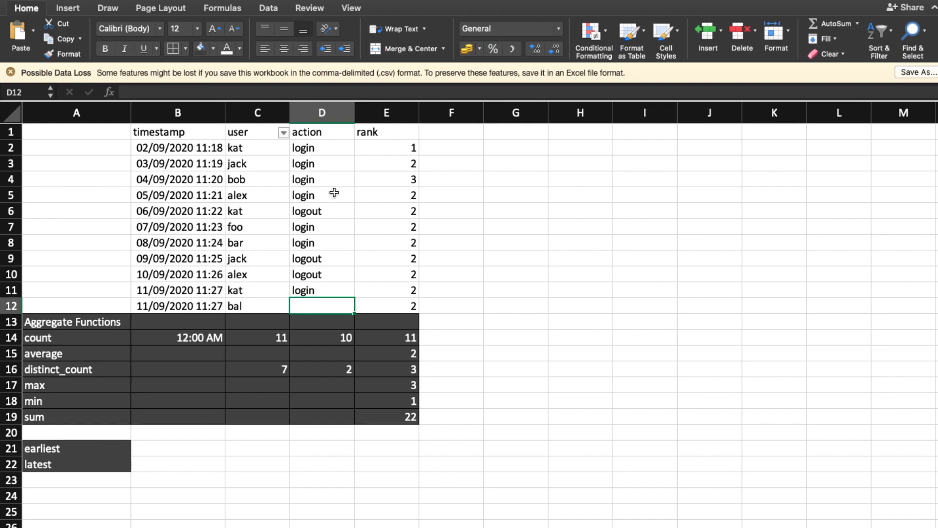
pyautogui.press('super+Tab')
pyautogui.write(', count(action)')
pyautogui.press('Return')
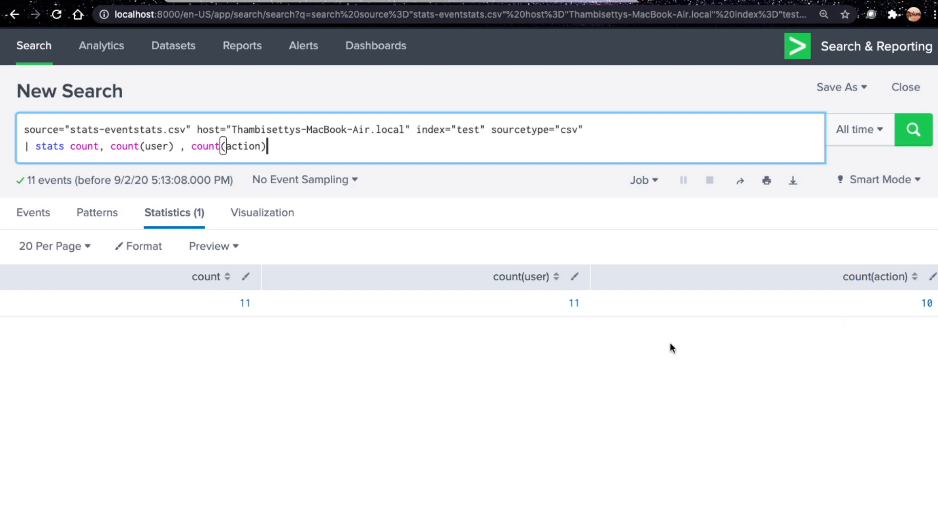
pyautogui.hotkey('ctrl', 'Left')
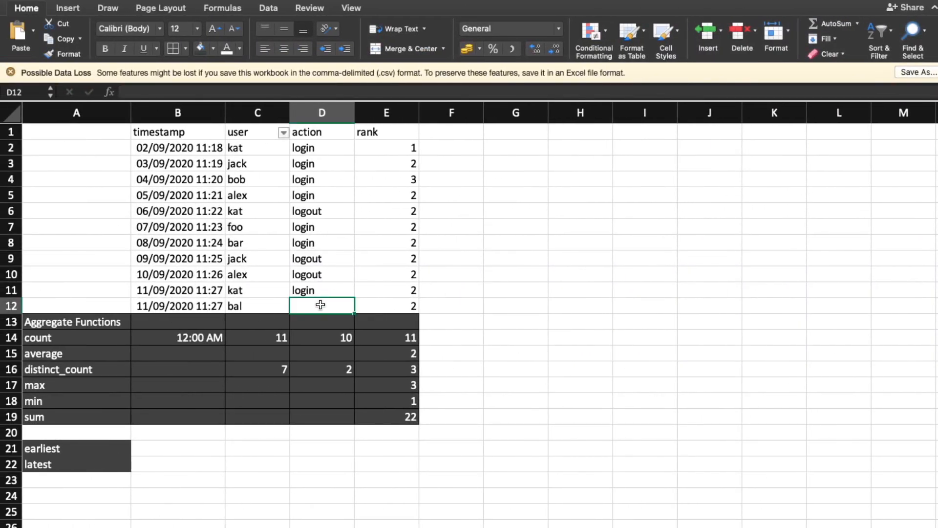
# - In Splunk, alias count(user) as user_count in the stats search
pyautogui.hotkey('ctrl', 'Right')
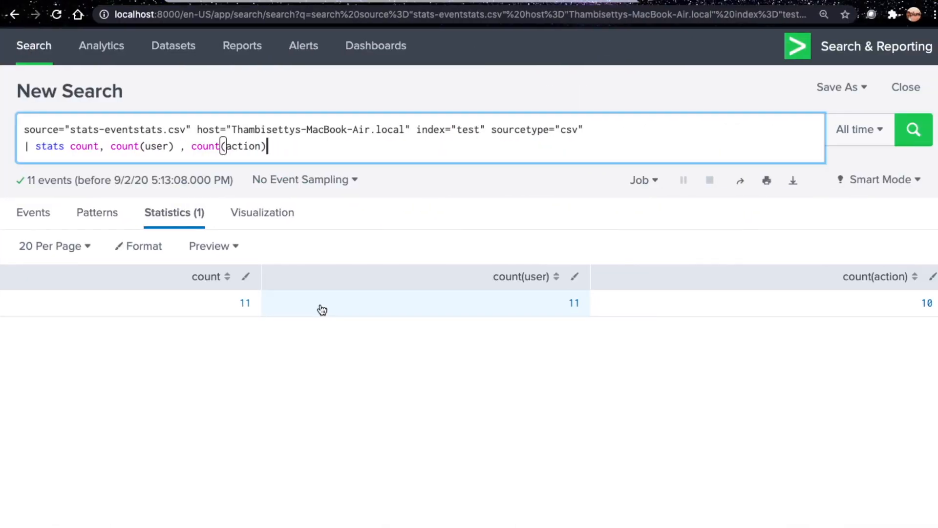
pyautogui.click(176, 147)
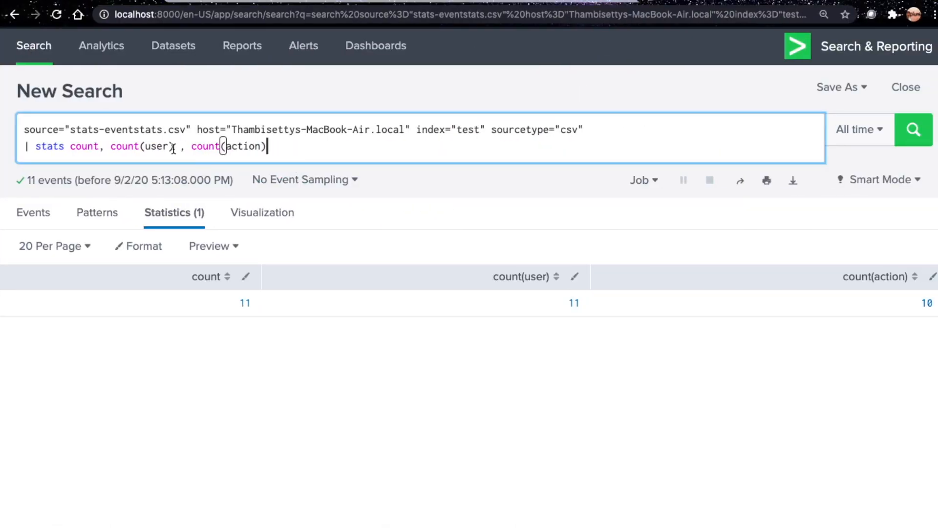
pyautogui.write('as use')
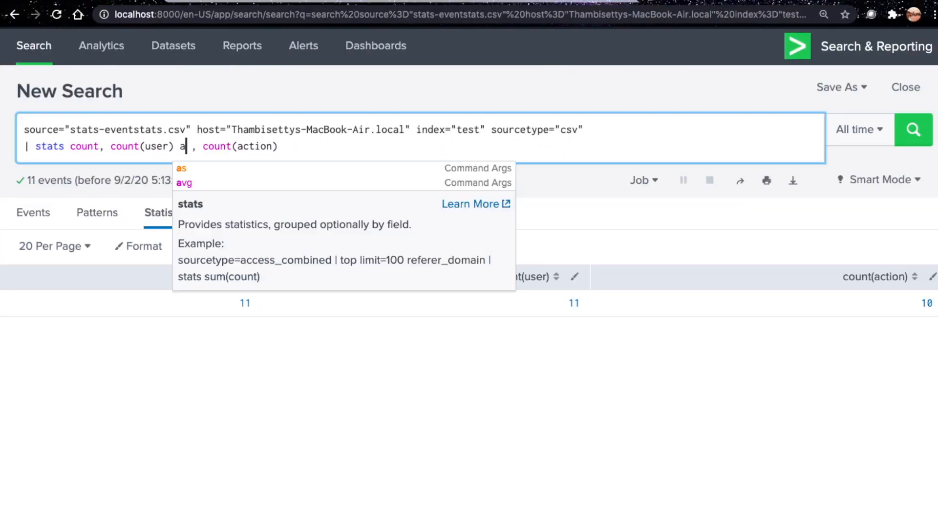
pyautogui.write('r_co , count(a')
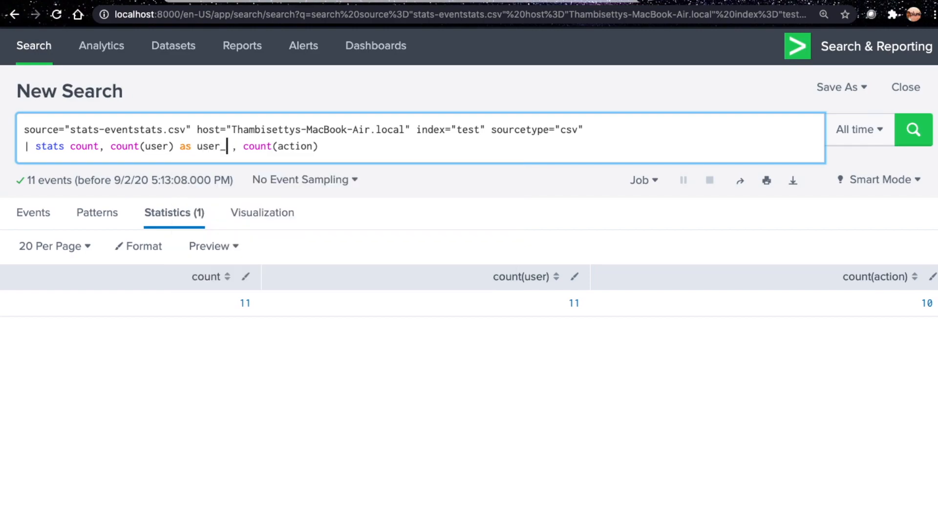
pyautogui.write('c')
pyautogui.press('BackSpace')
pyautogui.press('BackSpace')
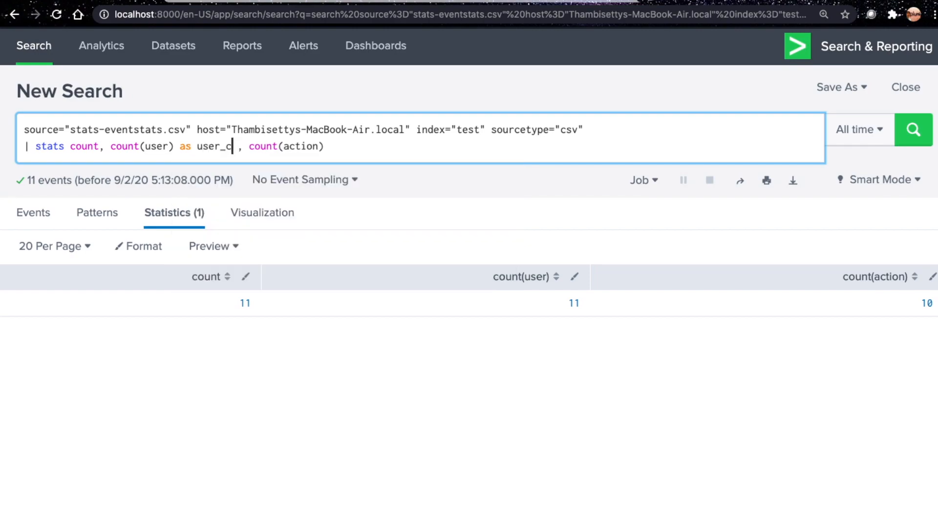
pyautogui.write('count')
# - Alias count(action) as action_count in the stats command and run the search
pyautogui.click(371, 145)
pyautogui.write('as ')
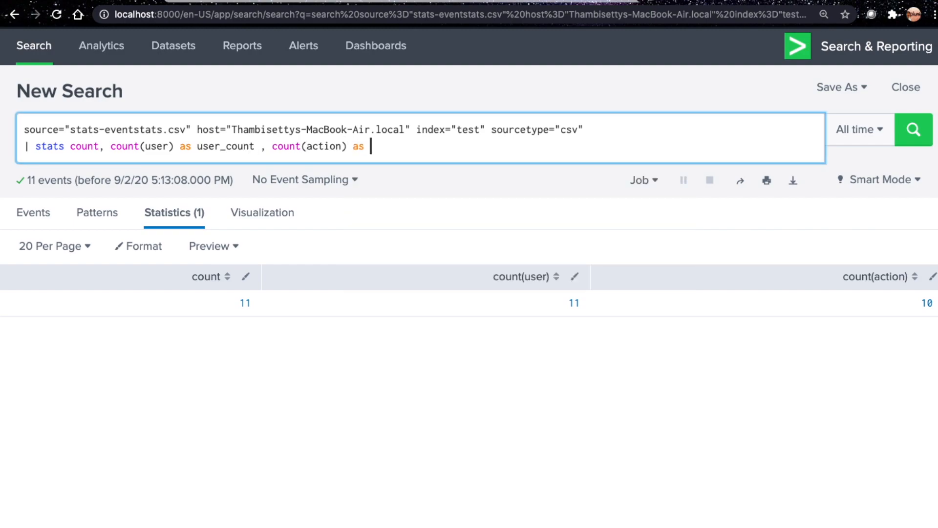
pyautogui.write('action_count')
pyautogui.press('Return')
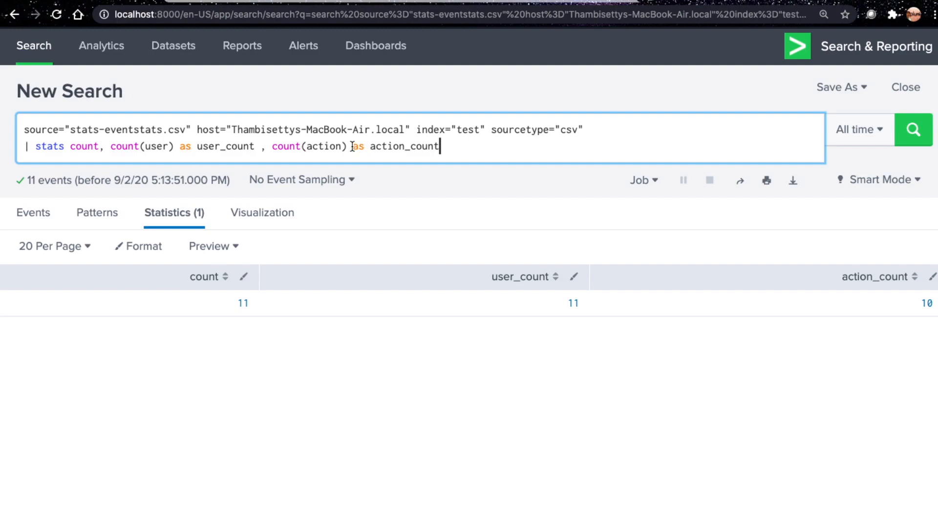
# - Remove the "as action_count" alias from count(action) and rerun the search
pyautogui.moveTo(352, 146); pyautogui.dragTo(455, 151)
pyautogui.press('BackSpace')
pyautogui.press('Return')
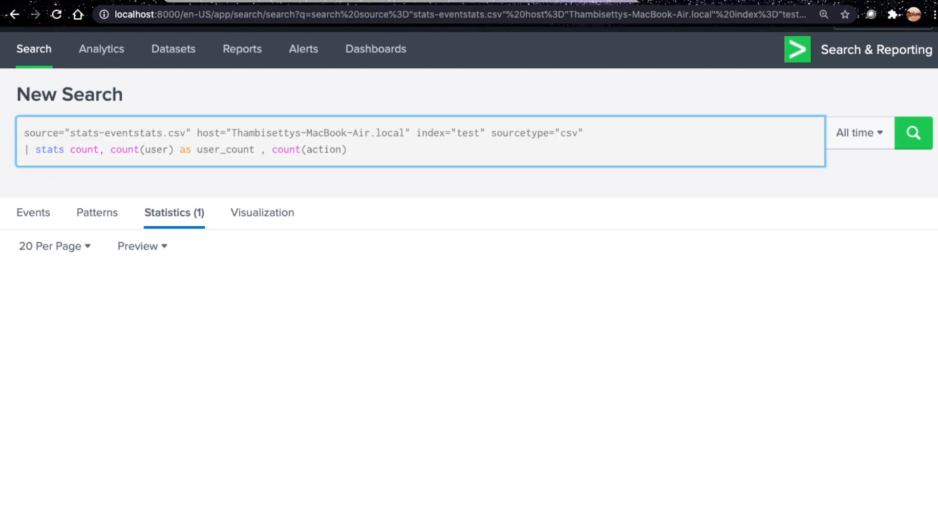
# - Append | rename "count(action)" as action_count on a new line of the search and run it
pyautogui.hotkey('shift', 'Return')
pyautogui.write('| rename ')
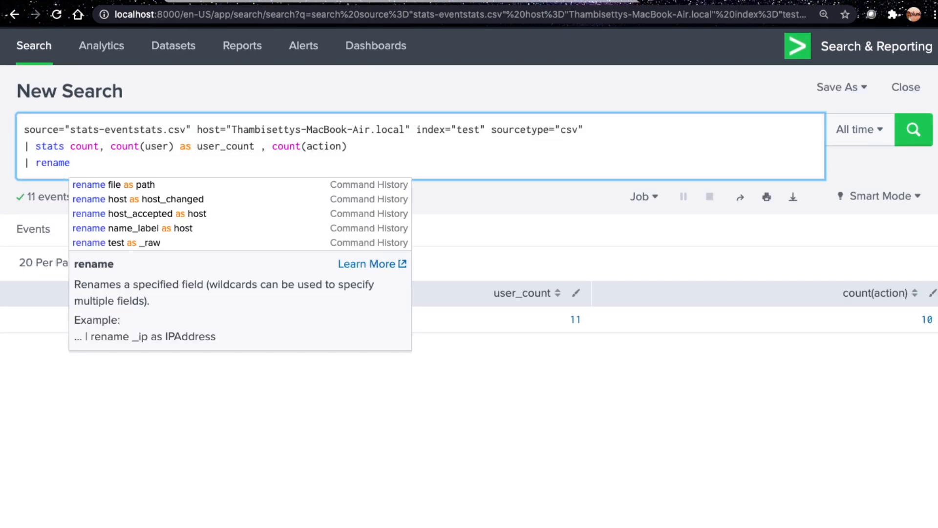
pyautogui.write('"count(')
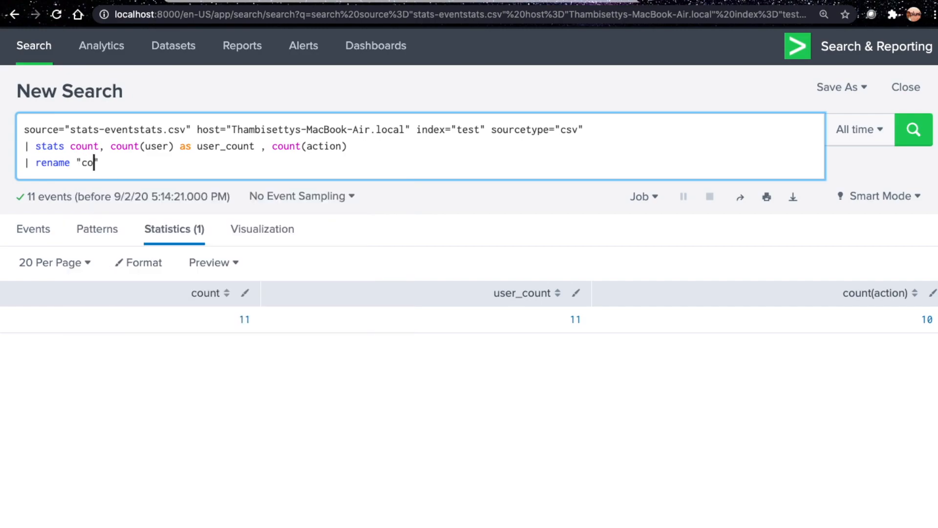
pyautogui.write('action) as')
pyautogui.press('BackSpace')
pyautogui.press('BackSpace')
pyautogui.press('BackSpace')
pyautogui.write('" as ')
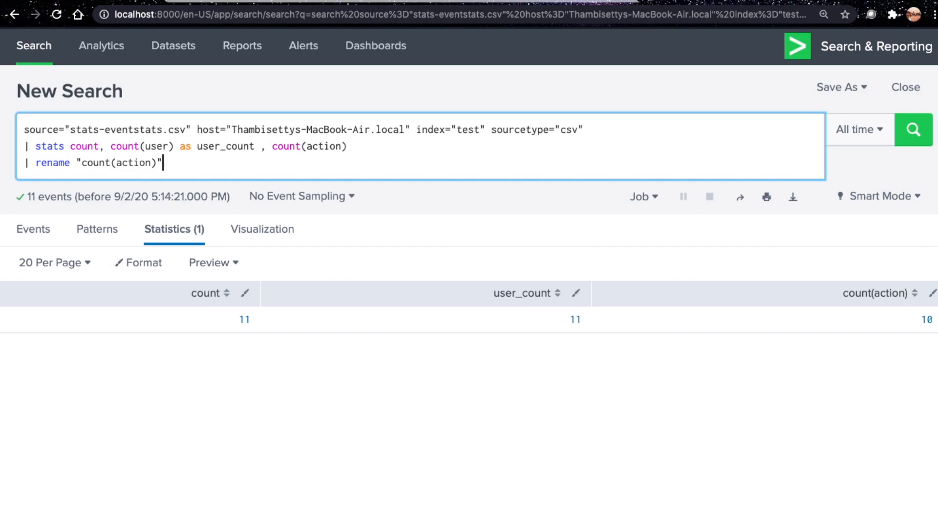
pyautogui.write('action_count')
pyautogui.press('Return')
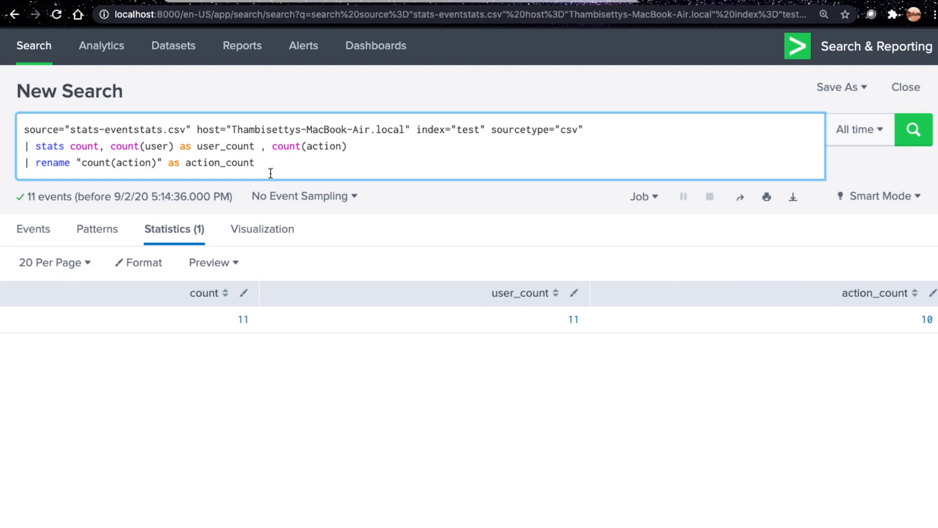
# - Replace the rename command with an inline "as action_count" alias on count(action) and run the search
pyautogui.click(361, 146)
pyautogui.write('as action_count')
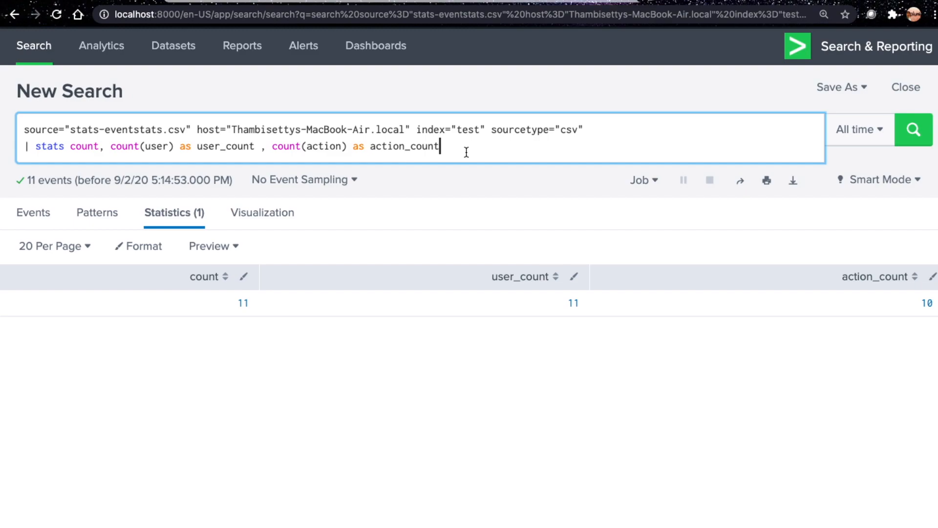
# - Clear the stats line, check the BY clause in the stats documentation, and run the search with "| stats count by user" instead
pyautogui.press('super+BackSpace')
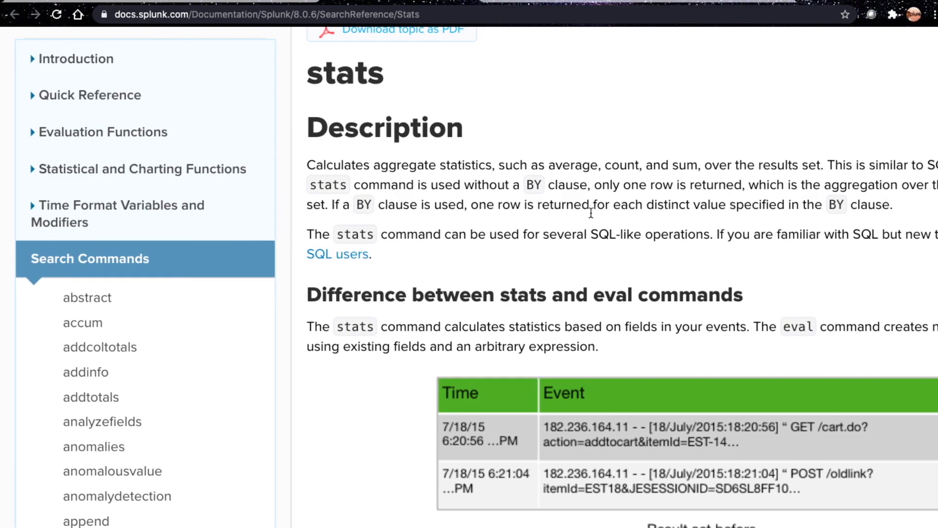
pyautogui.hscroll(2, 591, 213)
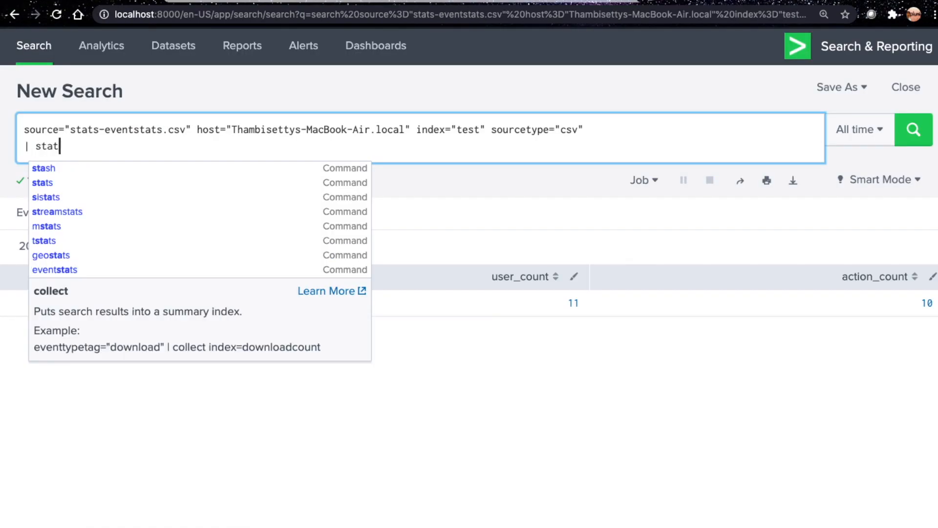
pyautogui.write('s count')
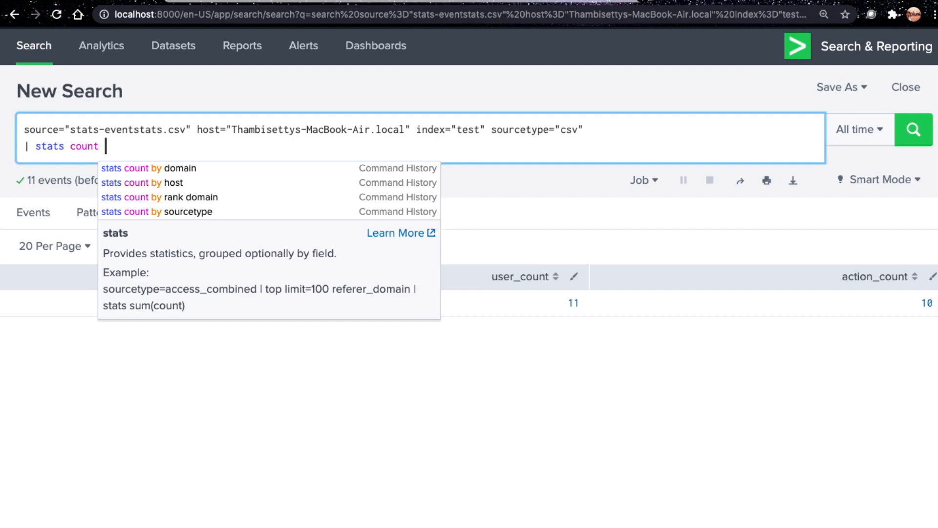
pyautogui.write(' b')
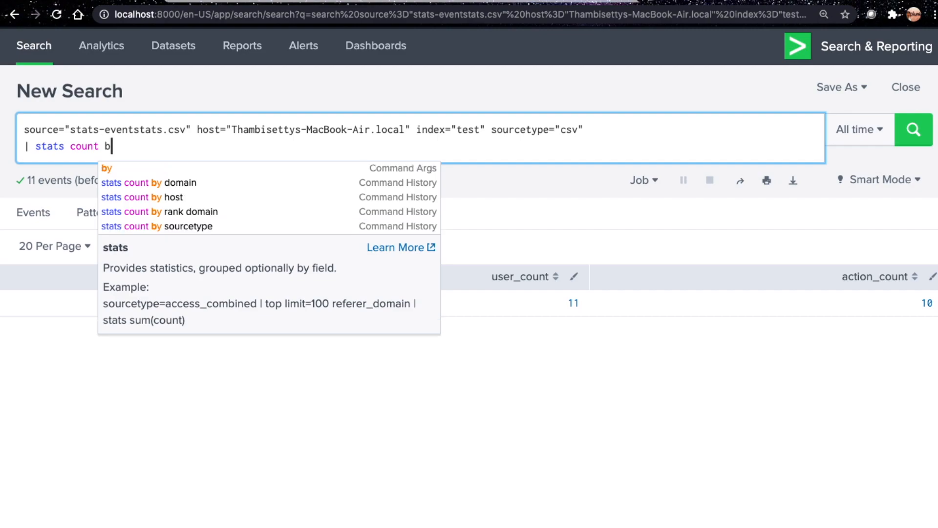
pyautogui.write('y user')
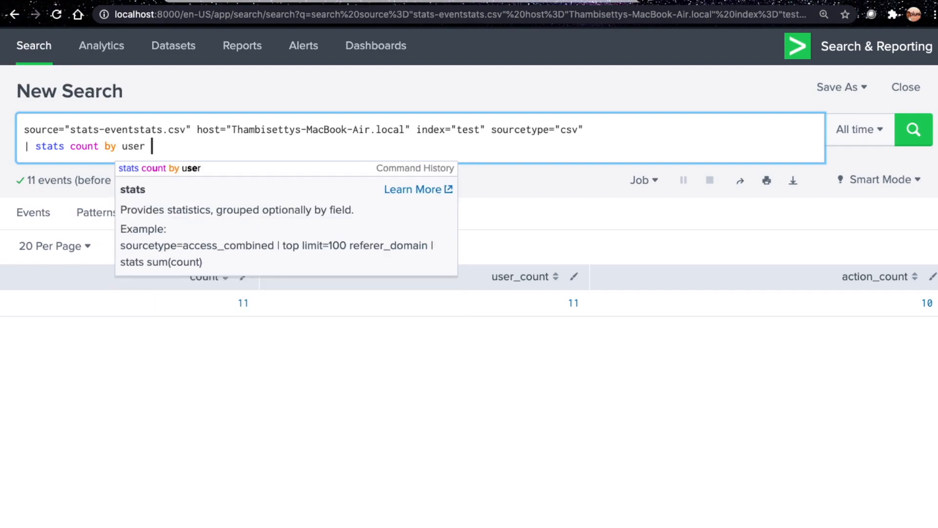
pyautogui.press('Return')
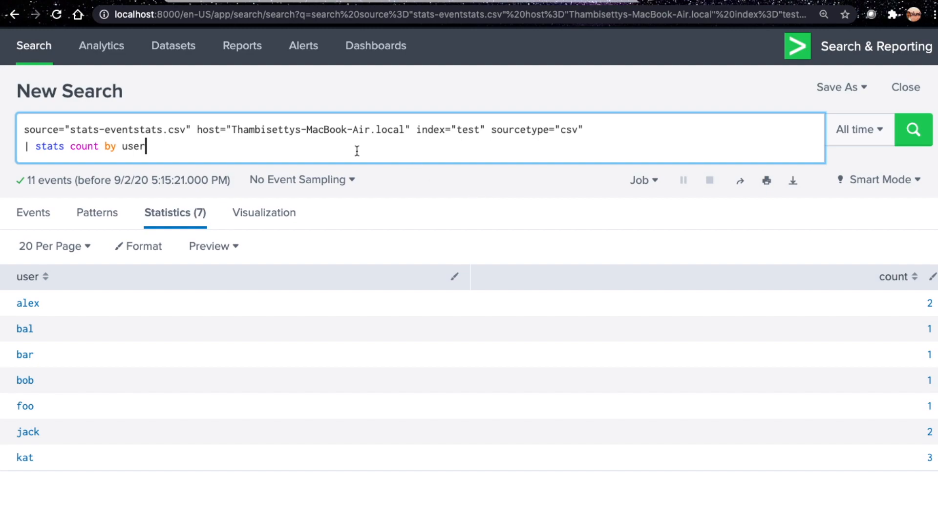
# - Append "| addcoltotals" to the count-by-user search and run it
pyautogui.hotkey('shift', 'Return')
pyautogui.write('| add')
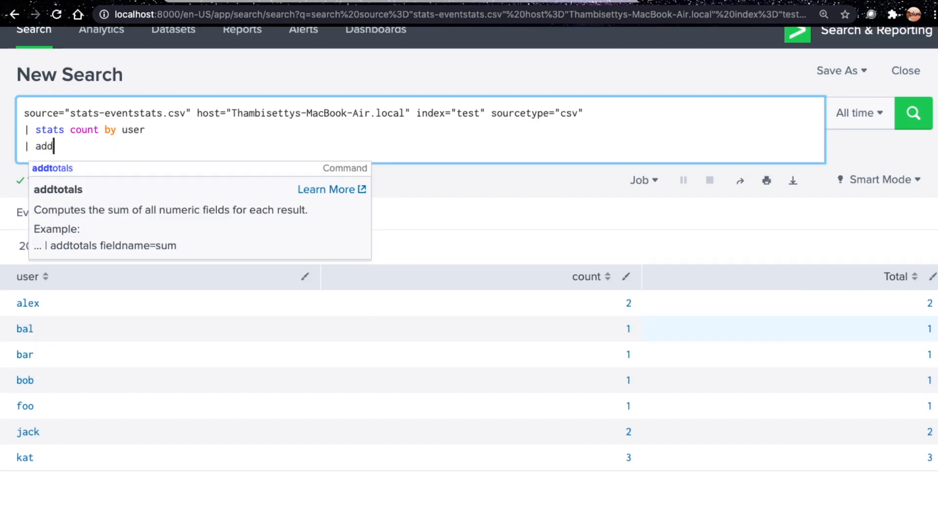
pyautogui.write('coltotals')
pyautogui.press('Return')
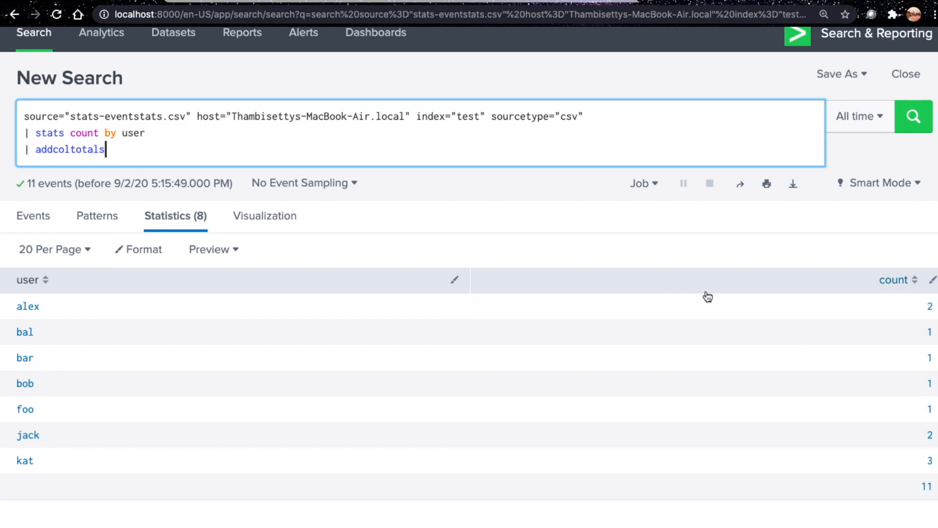
# - Insert "| sort - count" between the stats and addcoltotals commands and run the search
pyautogui.click(170, 133)
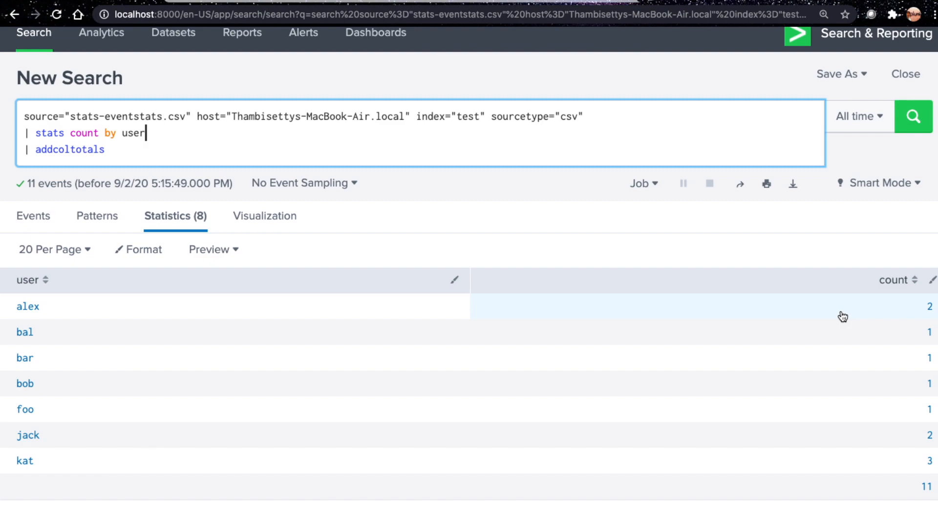
pyautogui.hotkey('shift', 'Return')
pyautogui.write('| sort ')
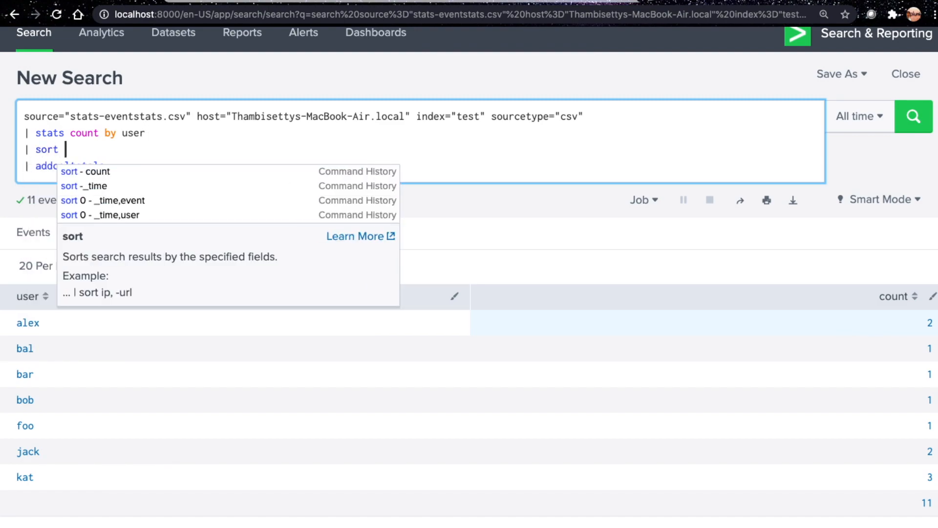
pyautogui.write('- ')
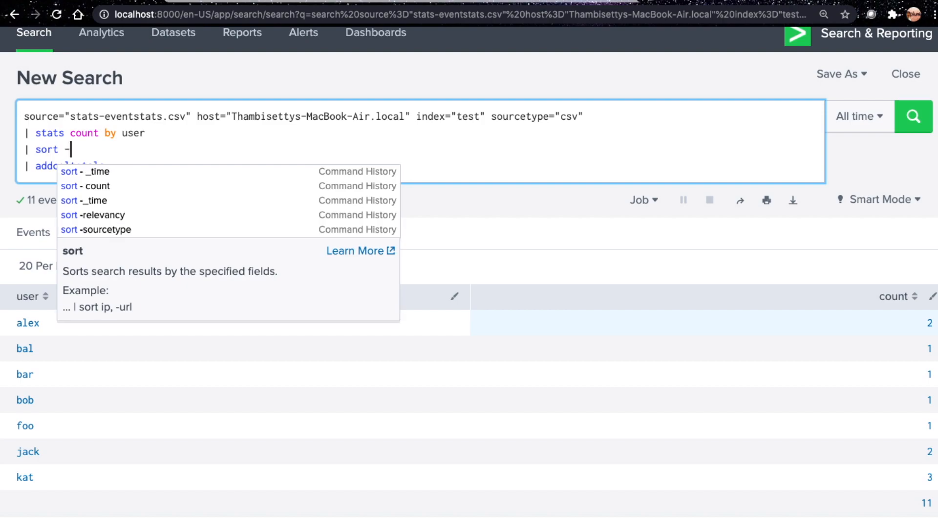
pyautogui.write('c')
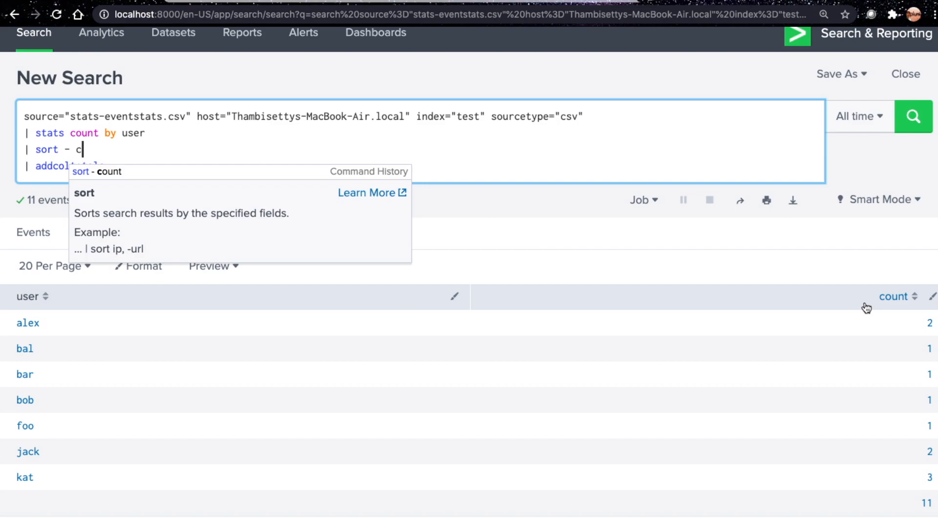
pyautogui.write('ount')
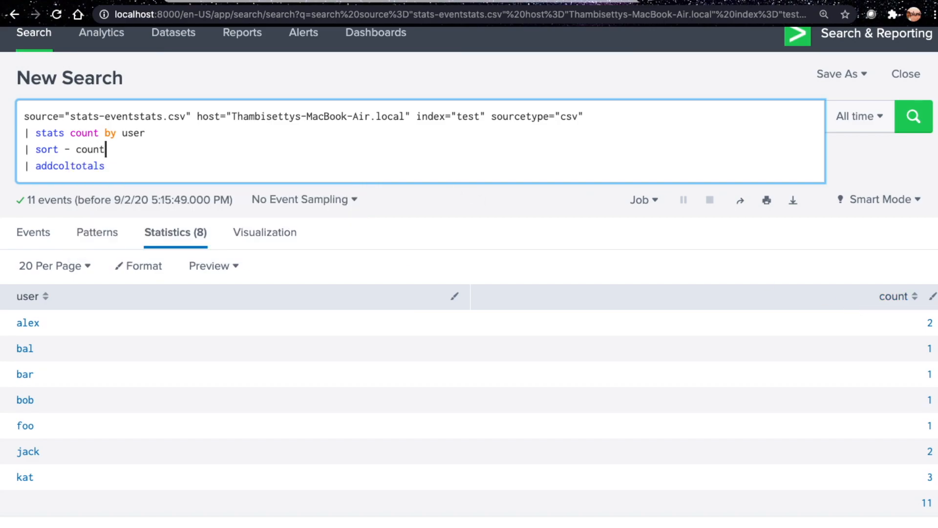
pyautogui.press('Return')
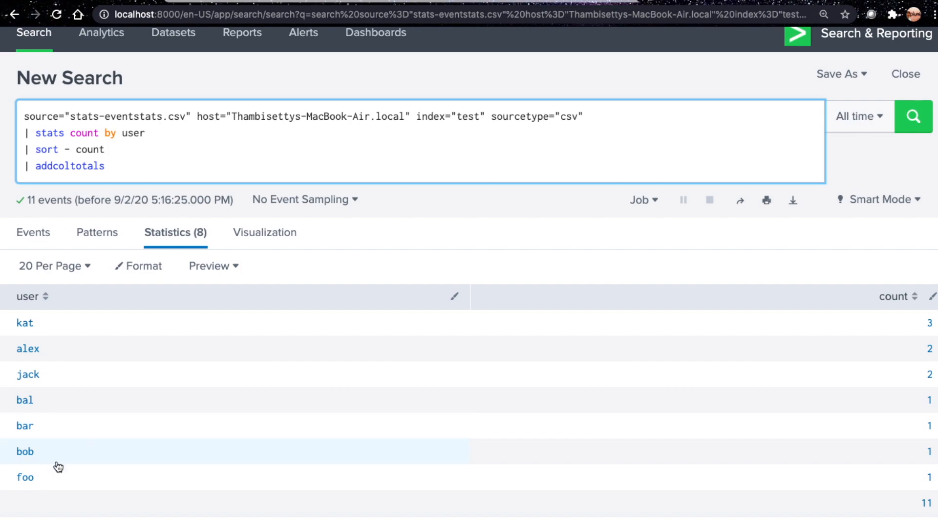
# - Remove the addcoltotals command from the end of the search and rerun it
pyautogui.click(450, 202)
pyautogui.click(117, 133)
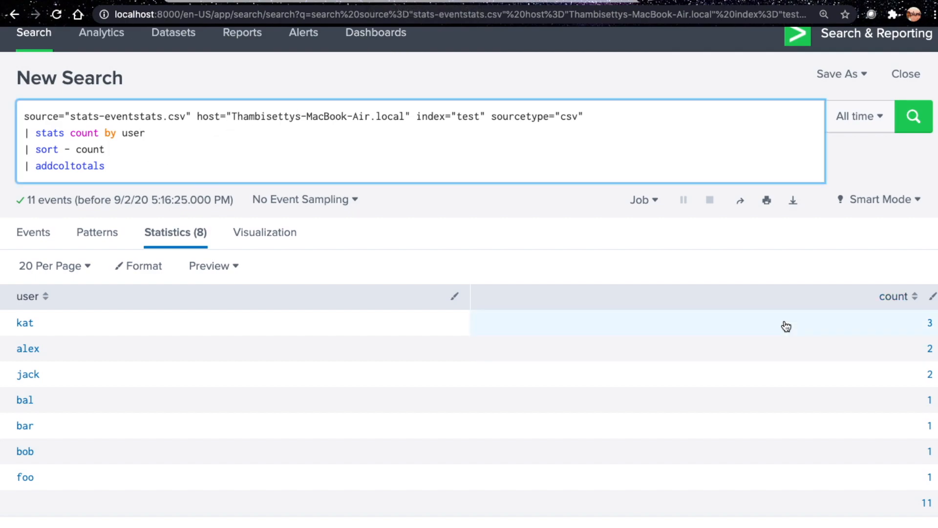
pyautogui.click(163, 175)
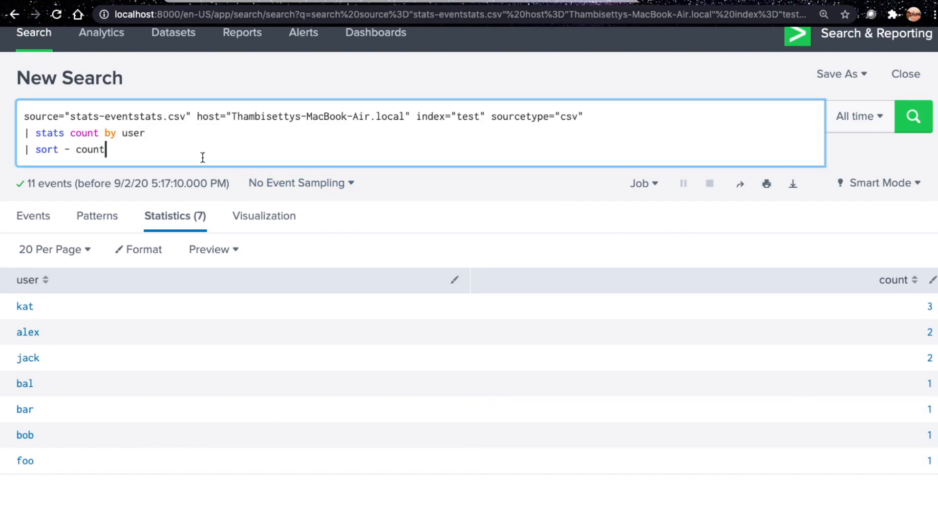
# - Append "| stats avg(count)" after the sort command and run the search
pyautogui.hotkey('shift', 'Return')
pyautogui.write('| stats')
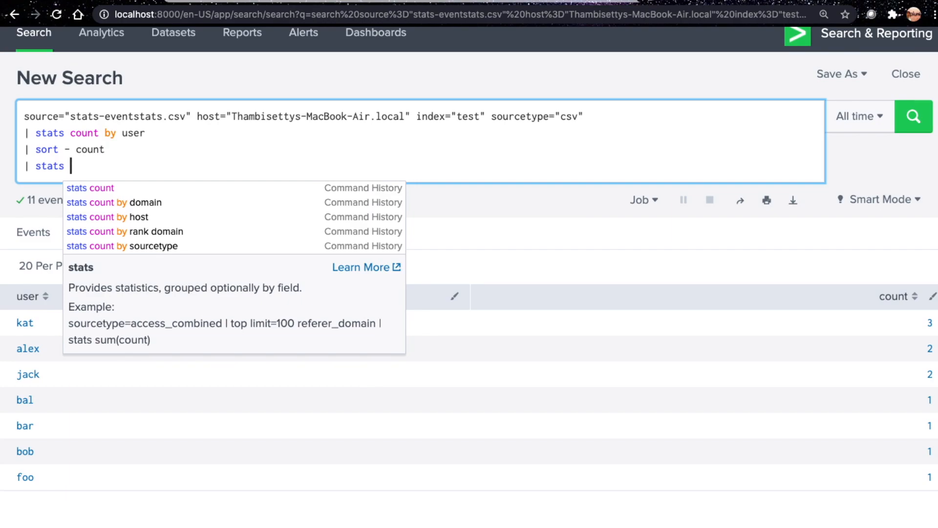
pyautogui.write('avg(')
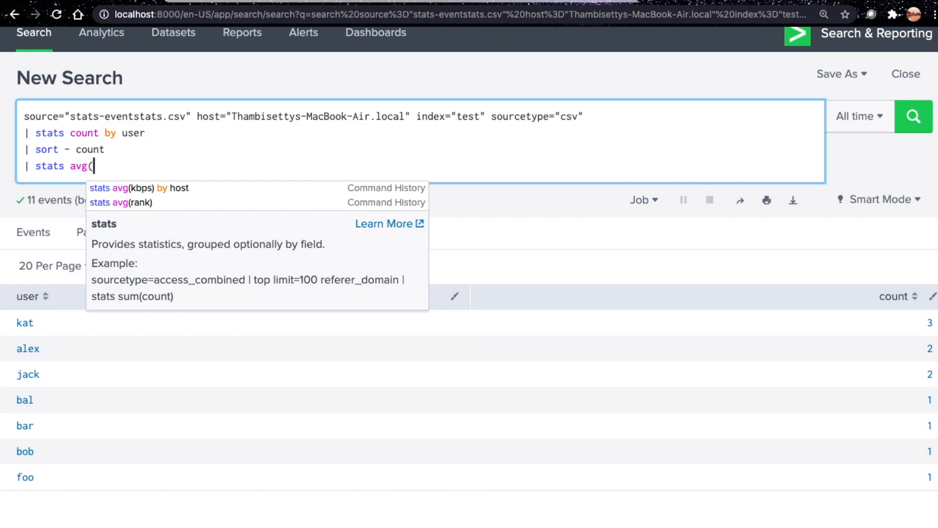
pyautogui.write('count)')
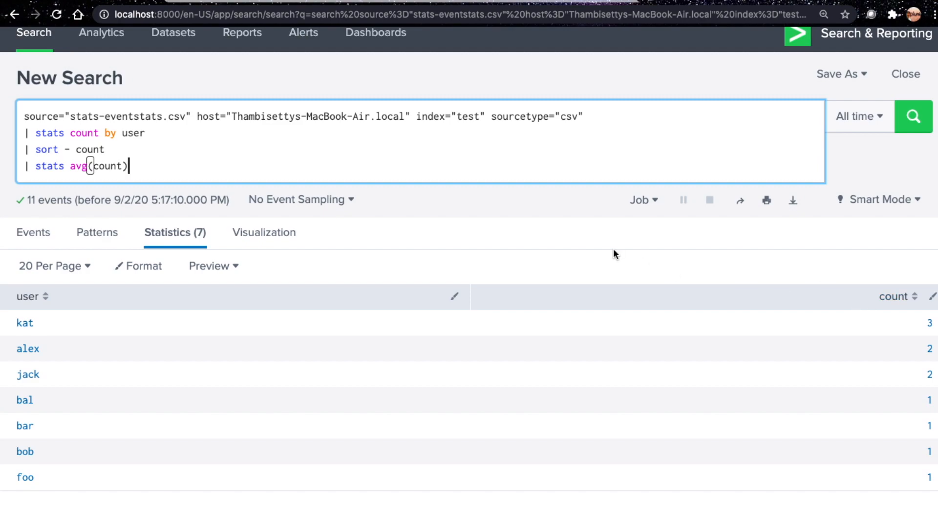
pyautogui.press('Return')
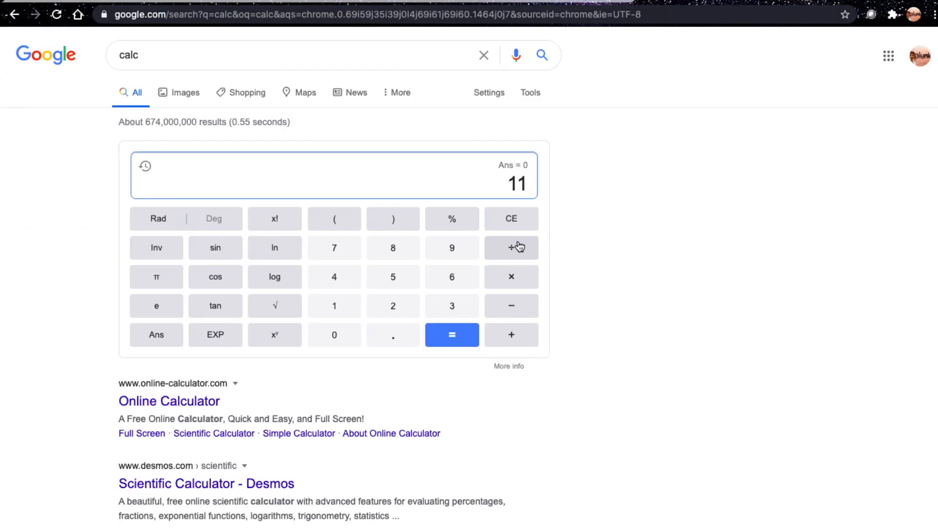
# - In the Google calculator, divide 11 by 7 to check the average count per user
pyautogui.click(517, 248)
pyautogui.click(341, 248)
pyautogui.click(467, 338)
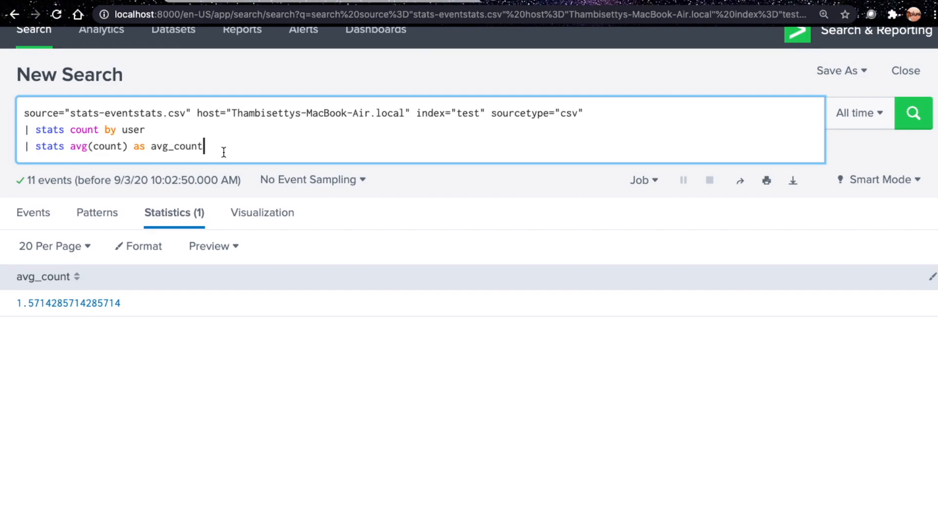
# - Remove the "| stats avg(count) as avg_count" line from the search and rerun it
pyautogui.press('shift+super+Left')
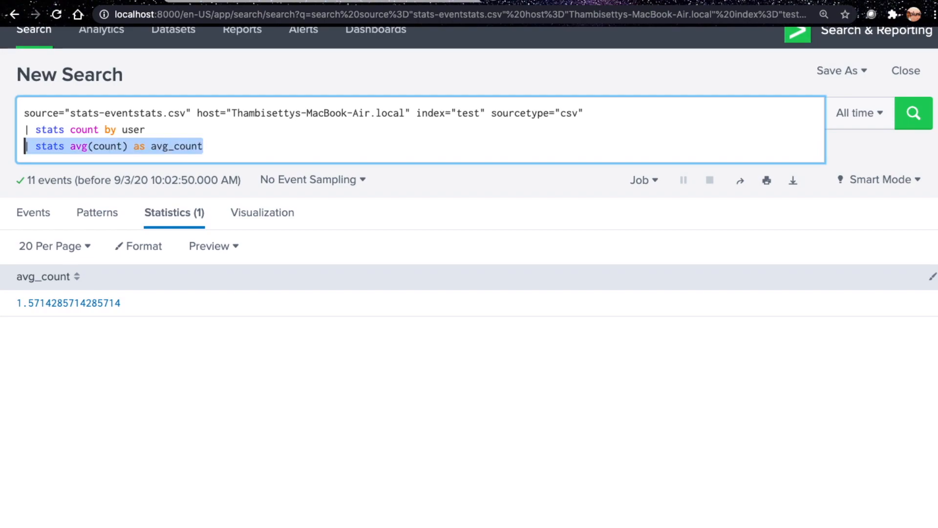
pyautogui.press('BackSpace')
pyautogui.press('BackSpace')
pyautogui.press('Return')
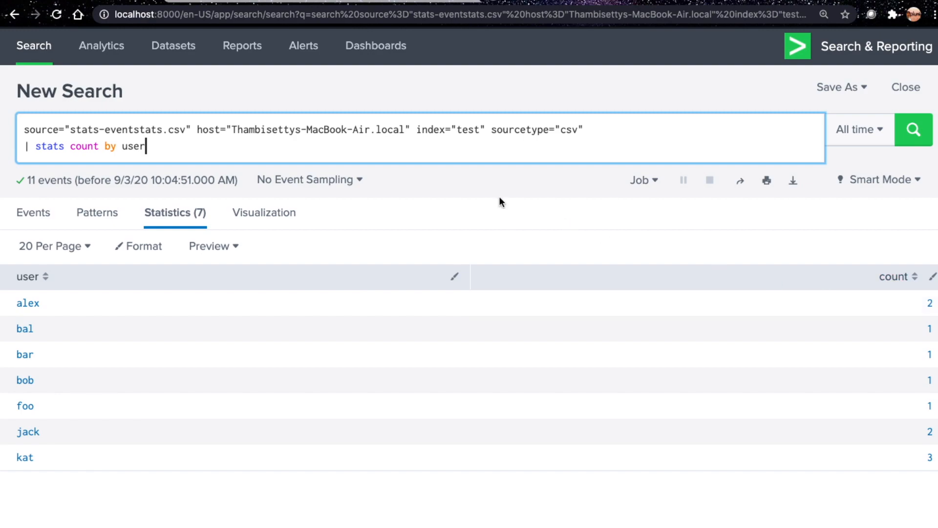
# - Append "| stats avg(count) as avg_count" on a new line after the count by user and run the search
pyautogui.hotkey('shift', 'Return')
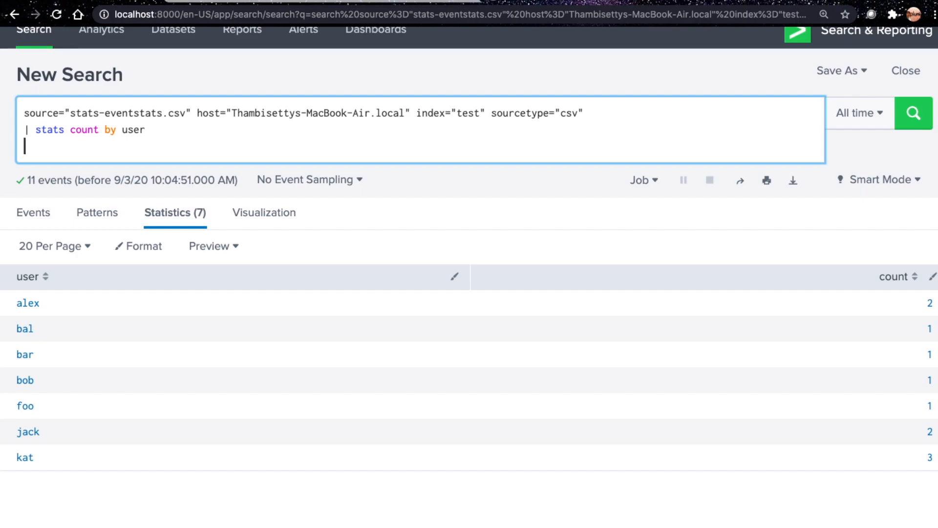
pyautogui.write('| stats avg(count) as avg_count')
pyautogui.press('Return')
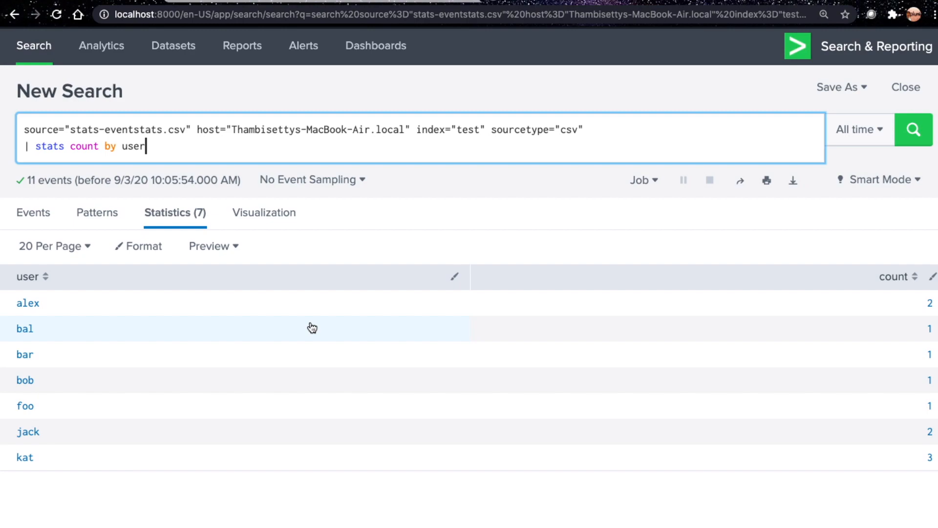
# - Append "| eventstats avg(count) as avg_count" on a new line after "stats count by user" and run the search
pyautogui.hotkey('shift', 'Return')
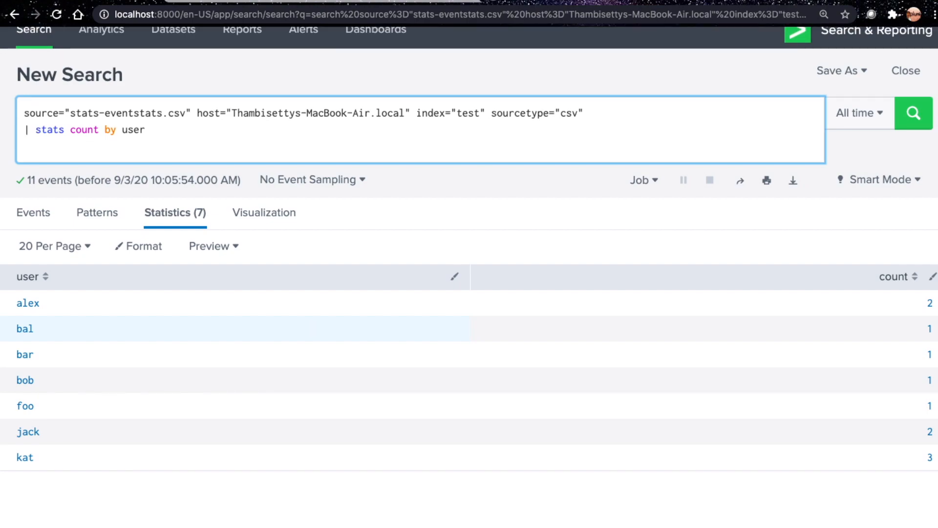
pyautogui.write('| eventstats avg(count) as av')
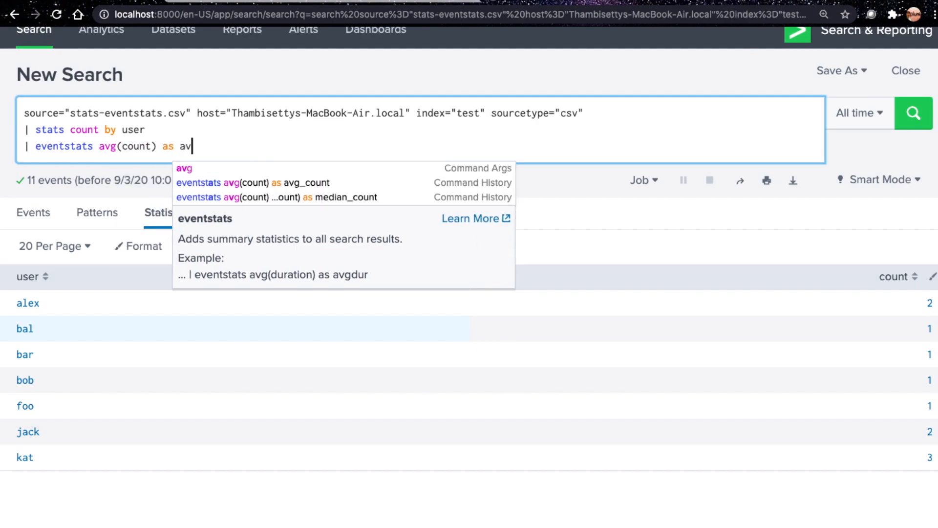
pyautogui.write('g_count')
pyautogui.press('Return')
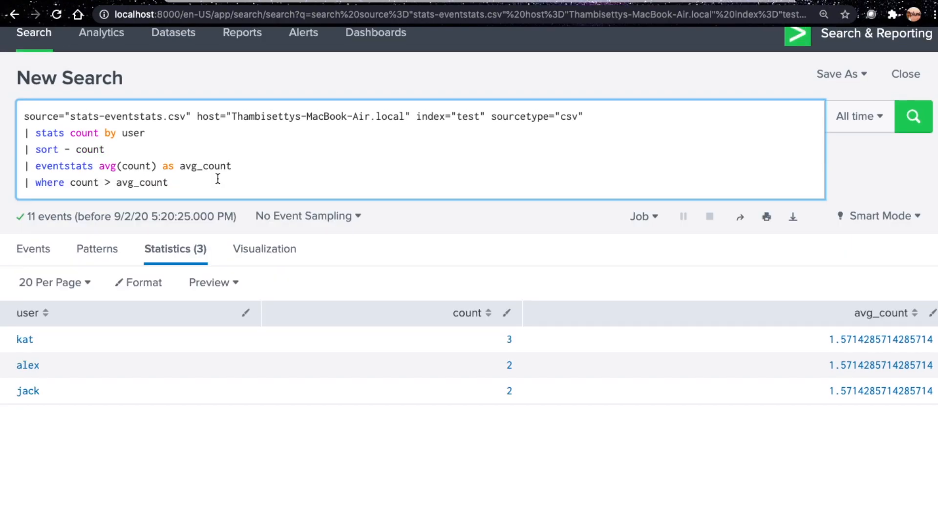
# - Switch to the Excel sheet, examine the distinct_count row of the aggregate functions, and return to Splunk
pyautogui.hotkey('ctrl', 'Left')
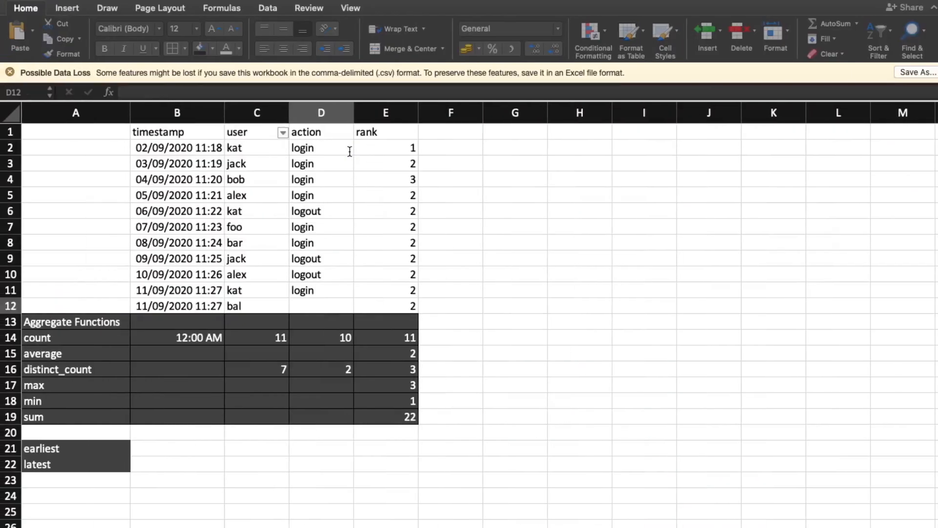
pyautogui.click(83, 370)
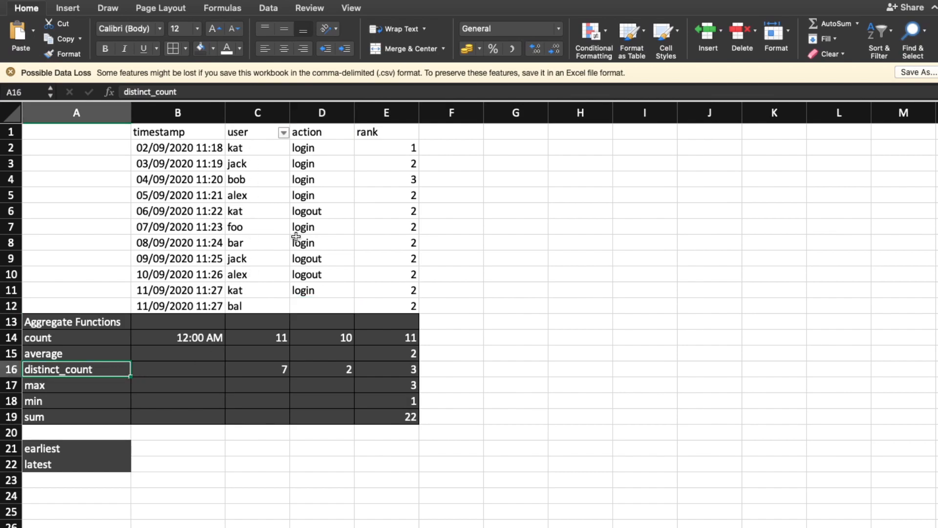
pyautogui.hotkey('ctrl', 'Right')
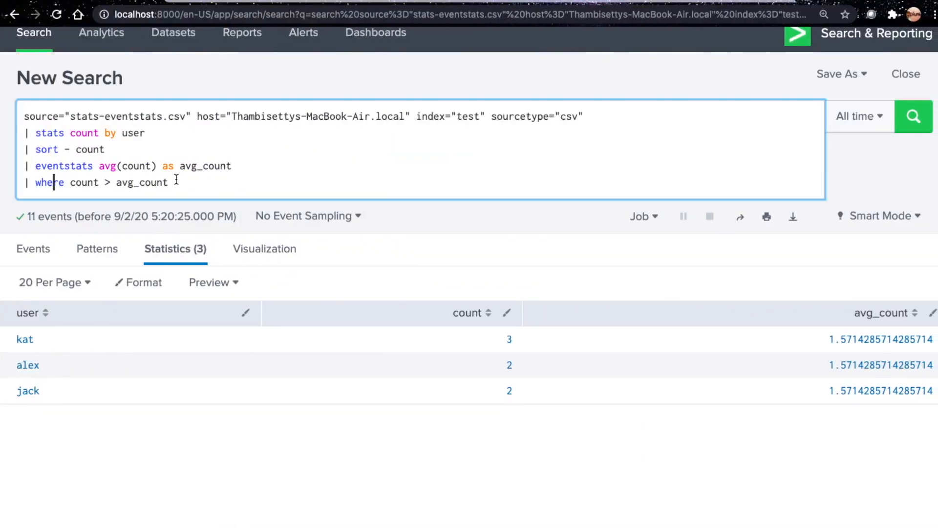
# - Replace everything after the first stats command with "distinct_count(user) as dc_user", dropping the sort, eventstats and where lines
pyautogui.moveTo(70, 132); pyautogui.dragTo(204, 192)
pyautogui.write('distinct_count(')
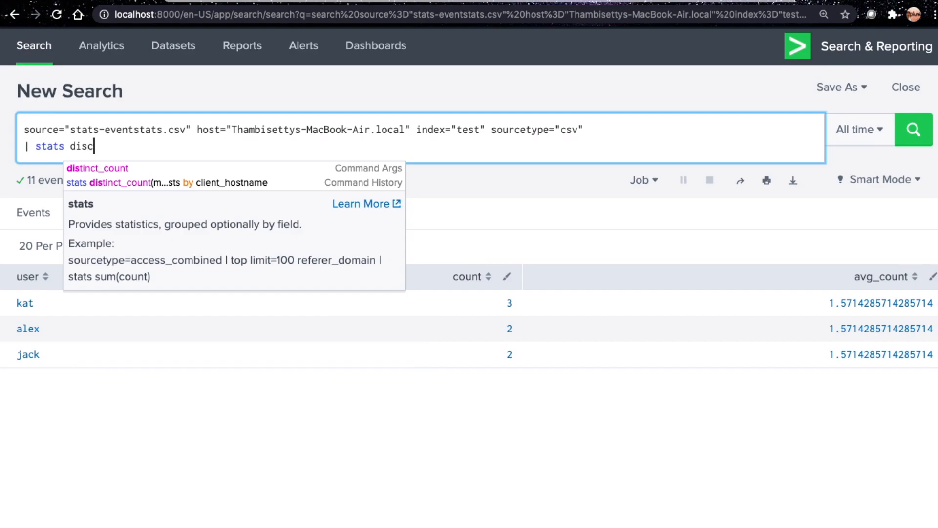
pyautogui.write('user) ')
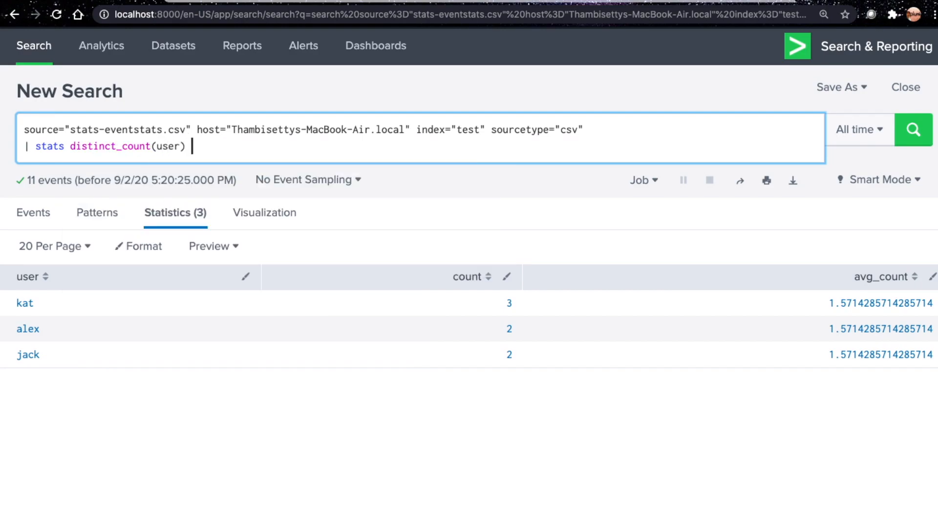
pyautogui.write('as di_user')
# - Add "dc(action) as dc_action" to the end of the stats command and run the search
pyautogui.write('d')
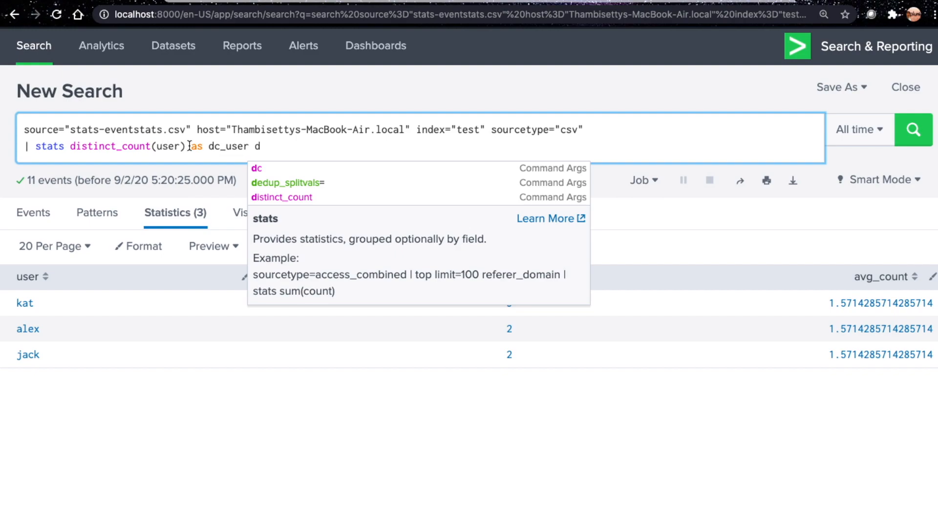
pyautogui.write('c(')
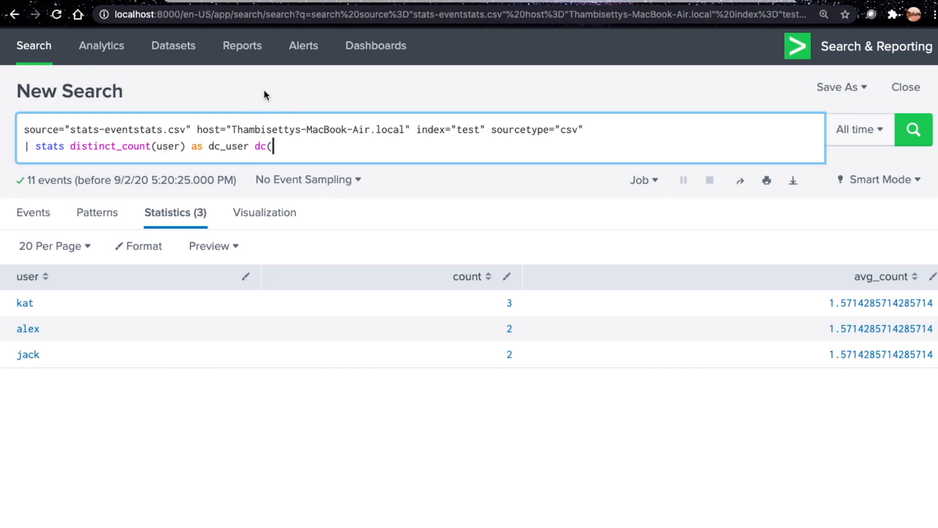
pyautogui.write('action) aas')
pyautogui.press('BackSpace')
pyautogui.press('BackSpace')
pyautogui.press('BackSpace')
pyautogui.write('s dc')
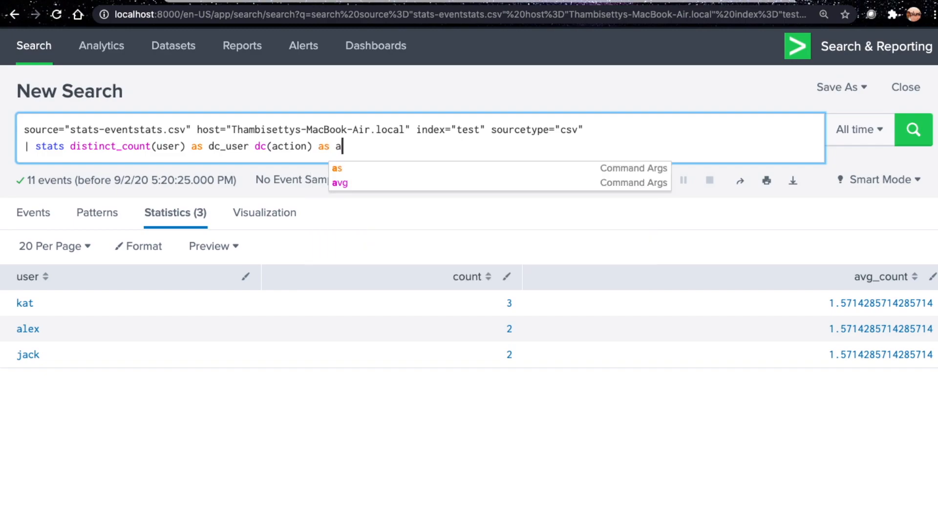
pyautogui.write('_action')
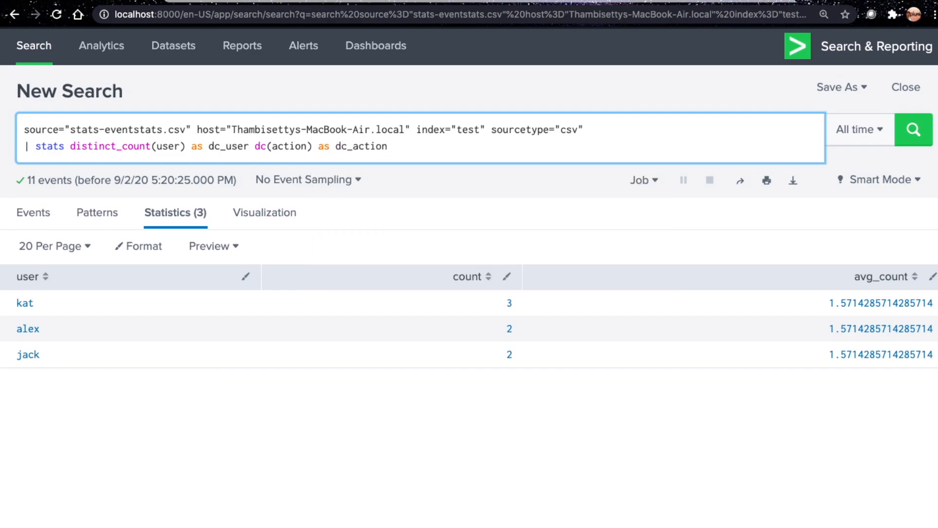
pyautogui.press('Return')
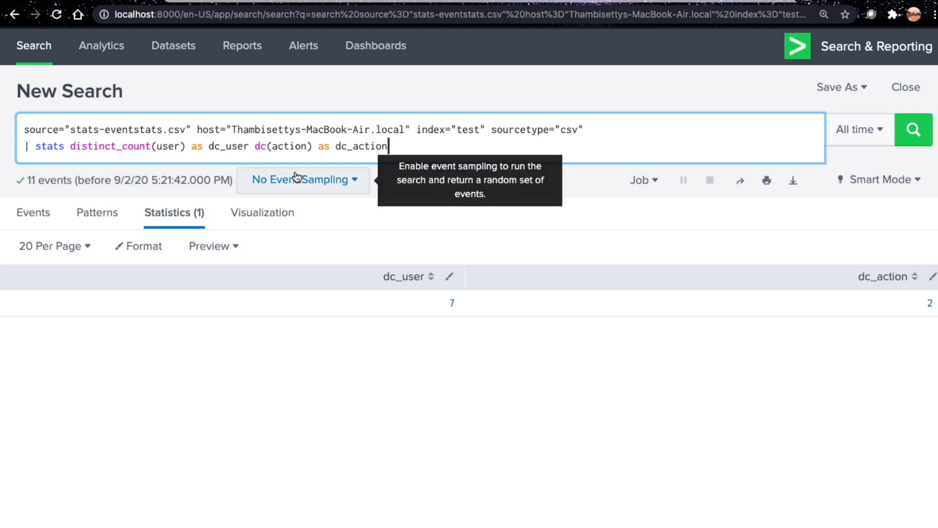
# - Check the distinct count of the user column in the Excel sheet and return to Splunk
pyautogui.hotkey('ctrl', 'Left')
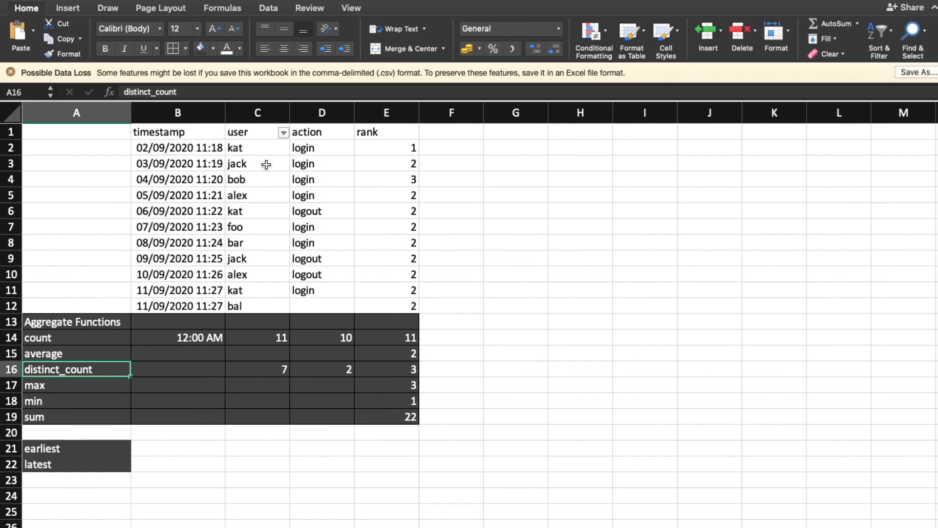
pyautogui.click(272, 371)
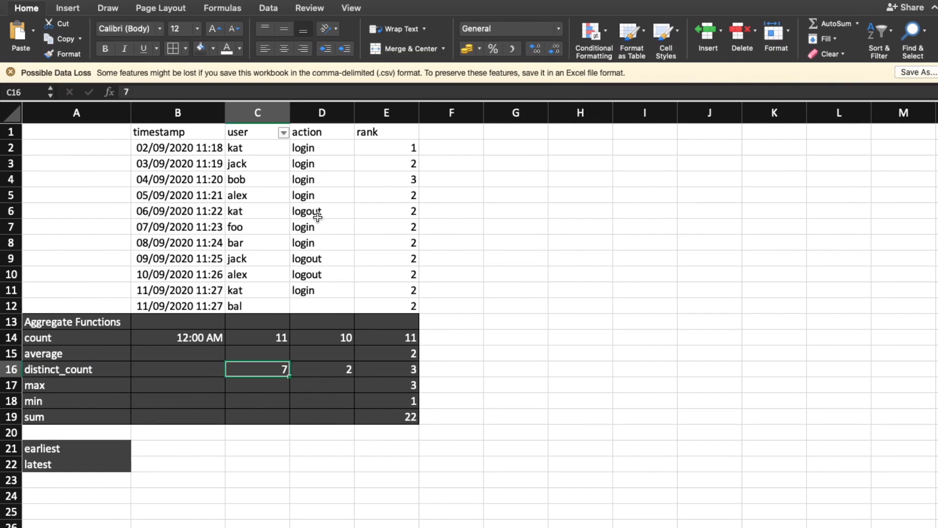
pyautogui.hotkey('ctrl', 'Right')
pyautogui.hotkey('ctrl', 'Right')
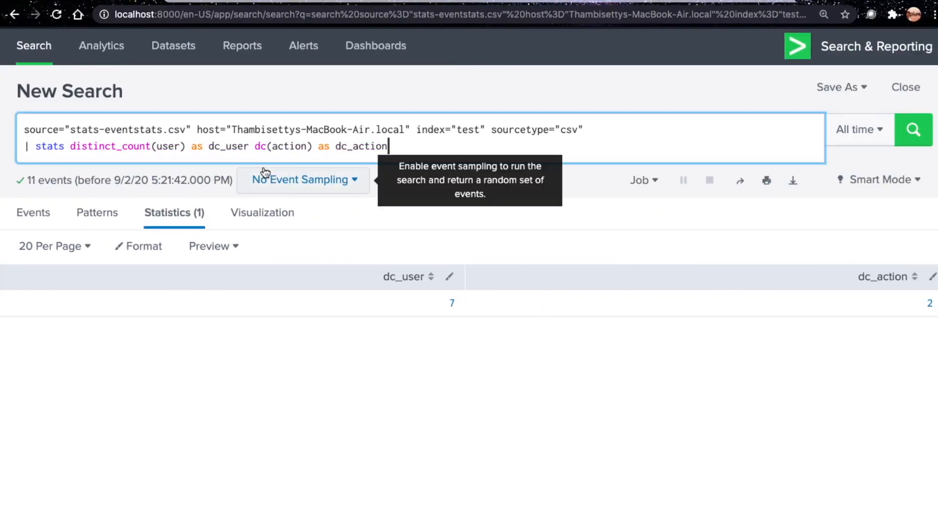
# - Go back through the browser history to the earlier search that ends with "| sort - count"
pyautogui.moveTo(21, 148); pyautogui.dragTo(388, 146)
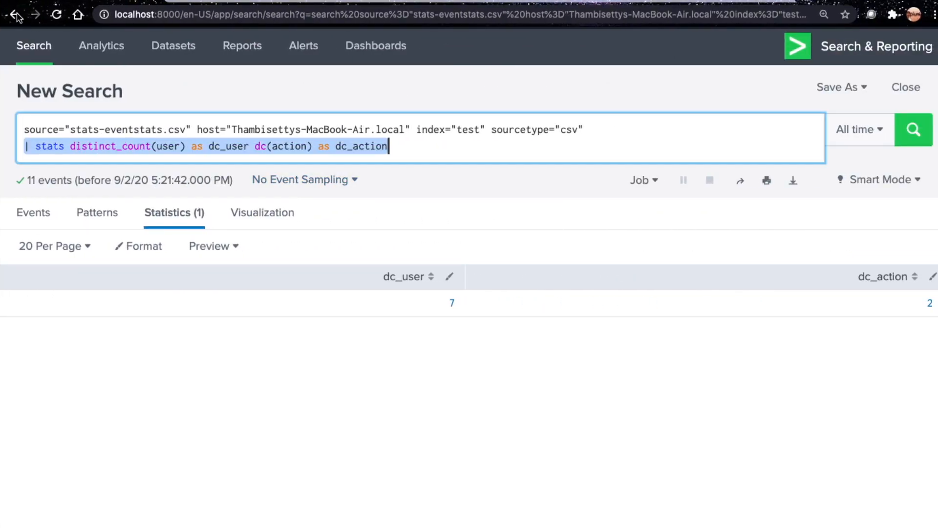
pyautogui.click(15, 14)
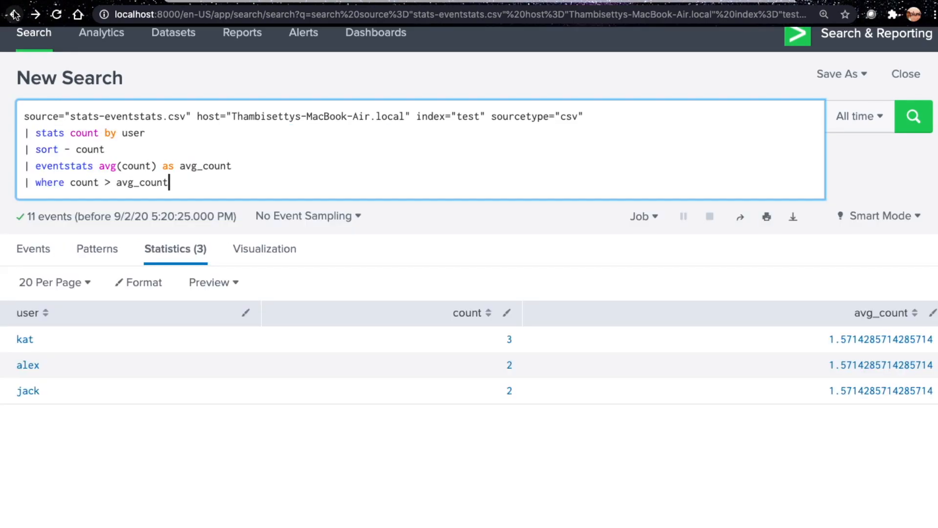
pyautogui.click(15, 16)
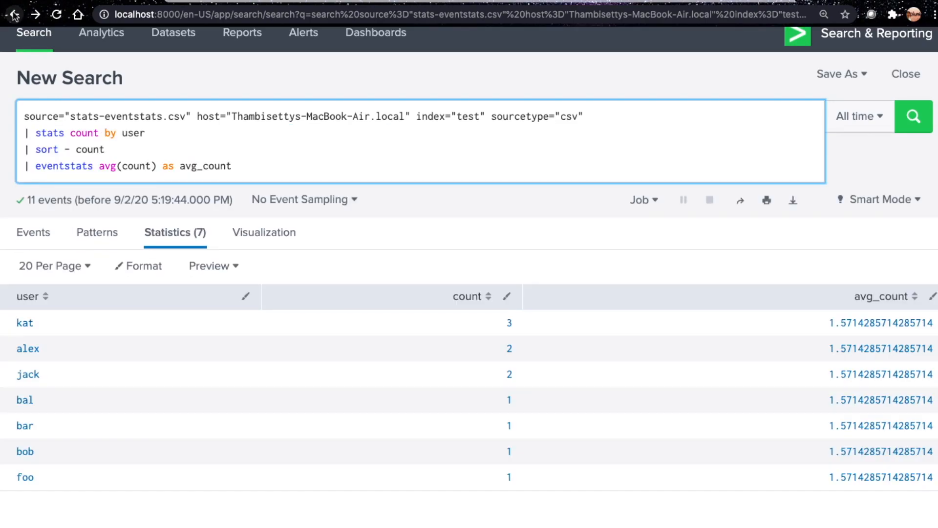
pyautogui.click(15, 15)
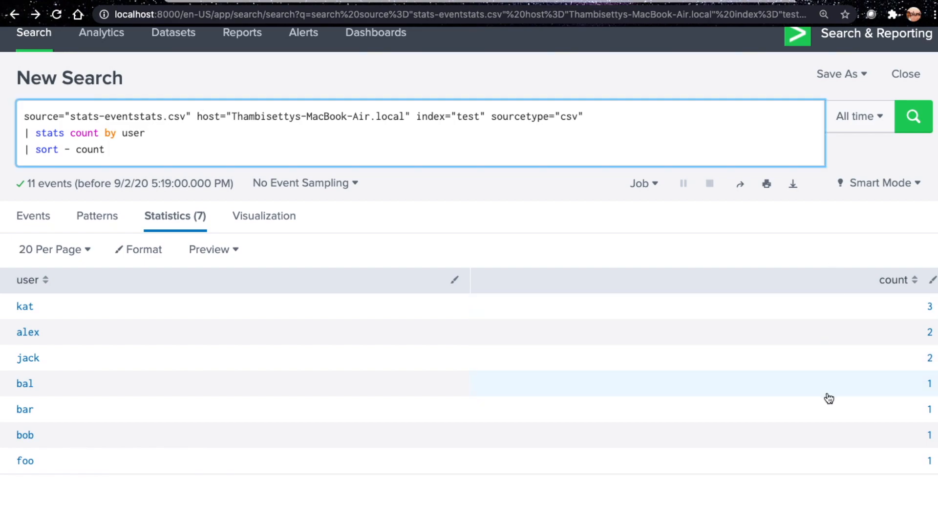
# - Append "| stats max(count) as max_count" after the sort command and run the search
pyautogui.click(212, 150)
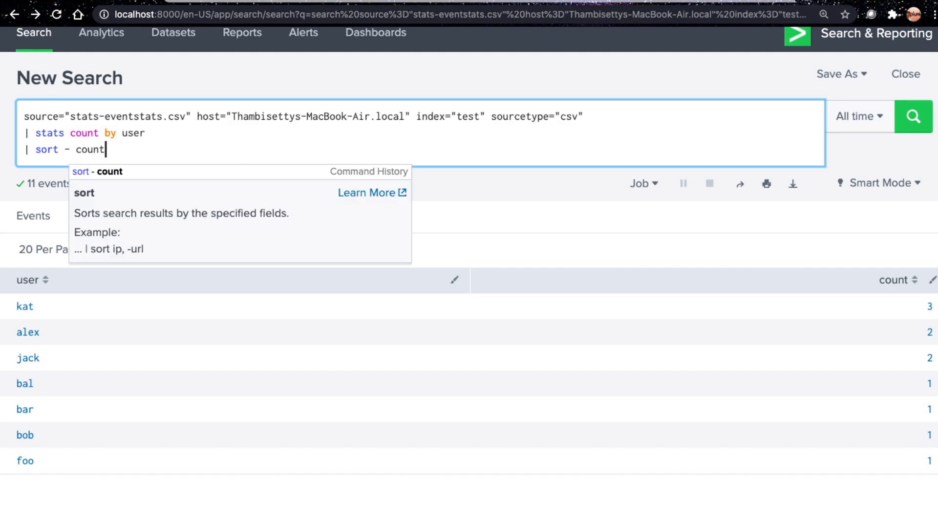
pyautogui.hotkey('shift', 'Return')
pyautogui.write('| stats ')
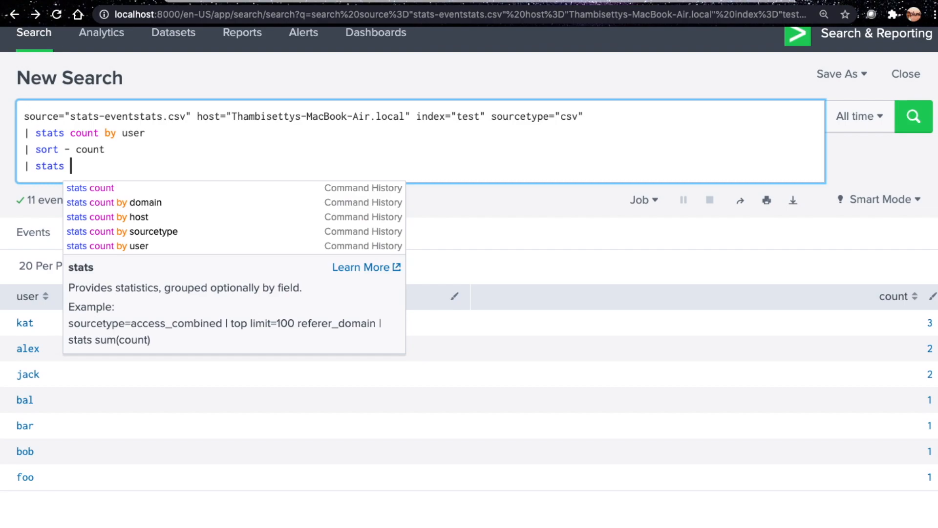
pyautogui.write('max(count)')
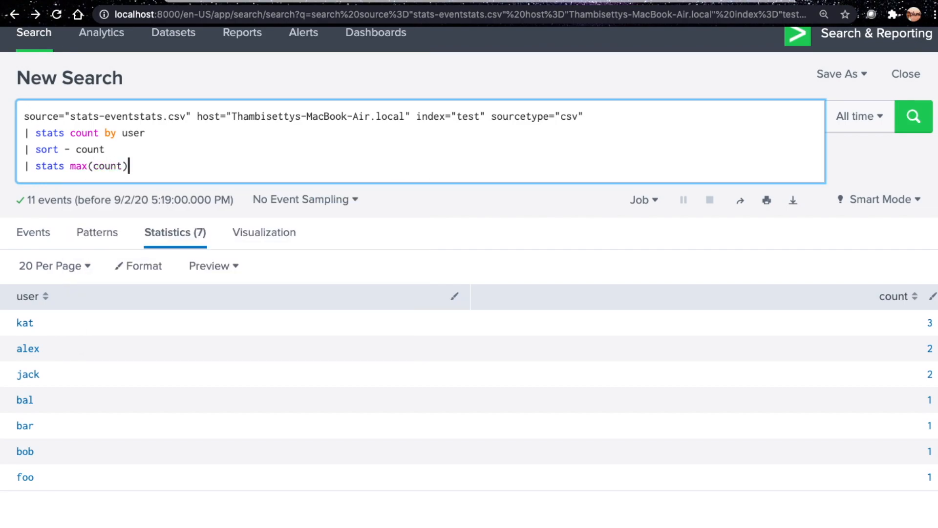
pyautogui.write(' as max')
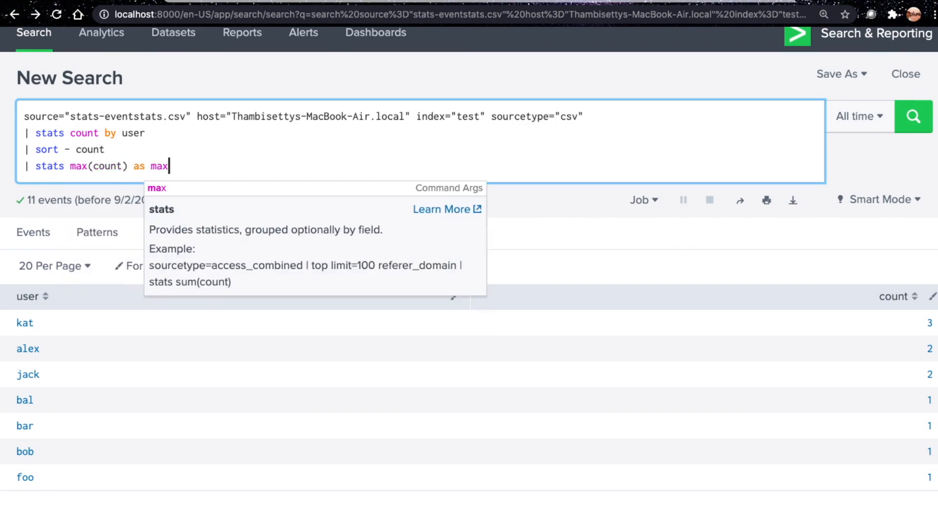
pyautogui.write('_count')
pyautogui.press('Return')
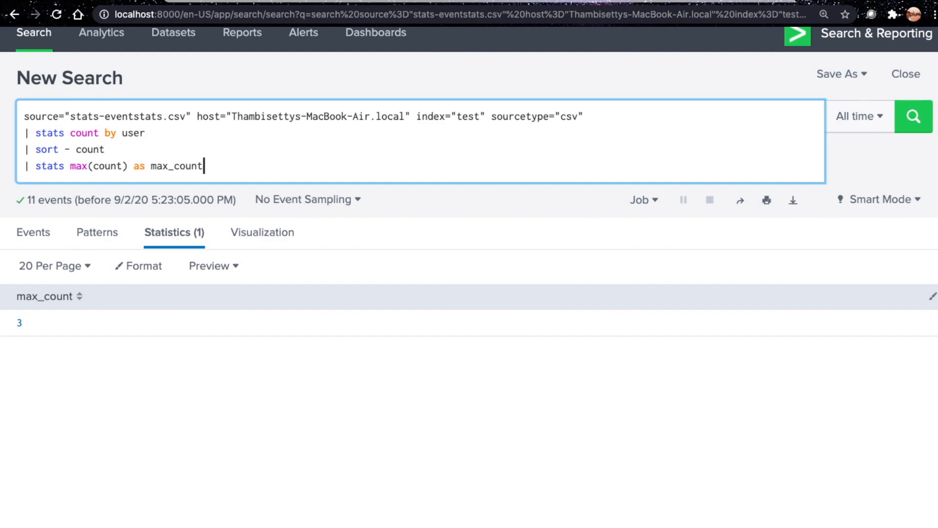
# - Remove the "| stats max(count) as max_count" line from the search and rerun it
pyautogui.press('shift+super+Left')
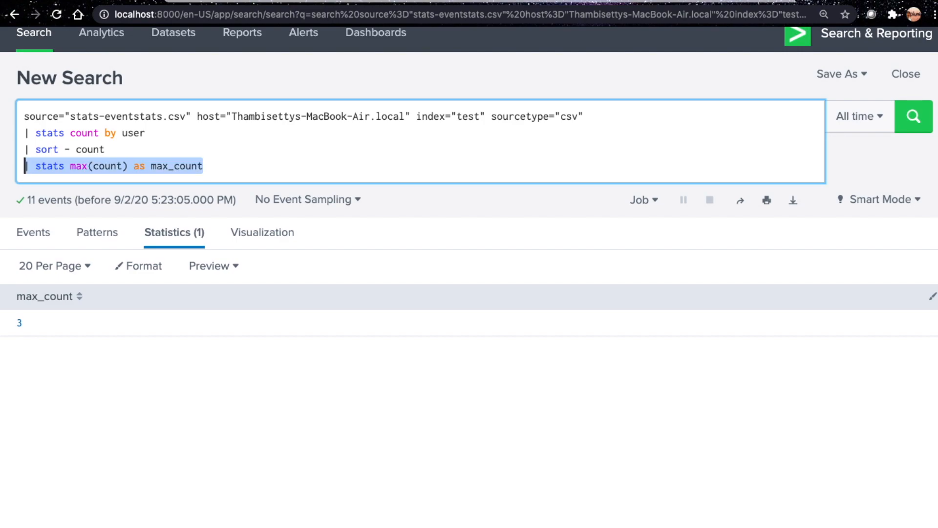
pyautogui.press('BackSpace')
pyautogui.press('BackSpace')
pyautogui.press('Return')
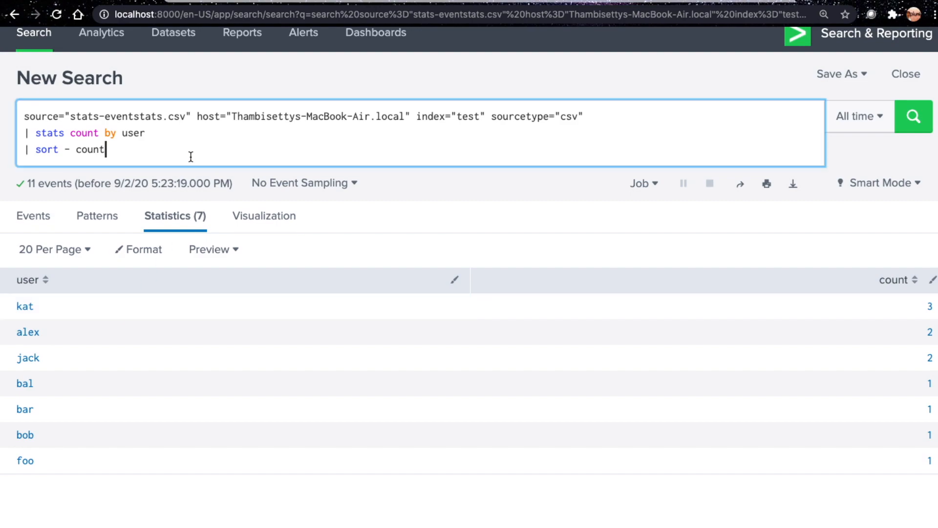
# - Append "| eventstats max(count) as max_count" after the sort command and run the search
pyautogui.hotkey('shift', 'Return')
pyautogui.write('|')
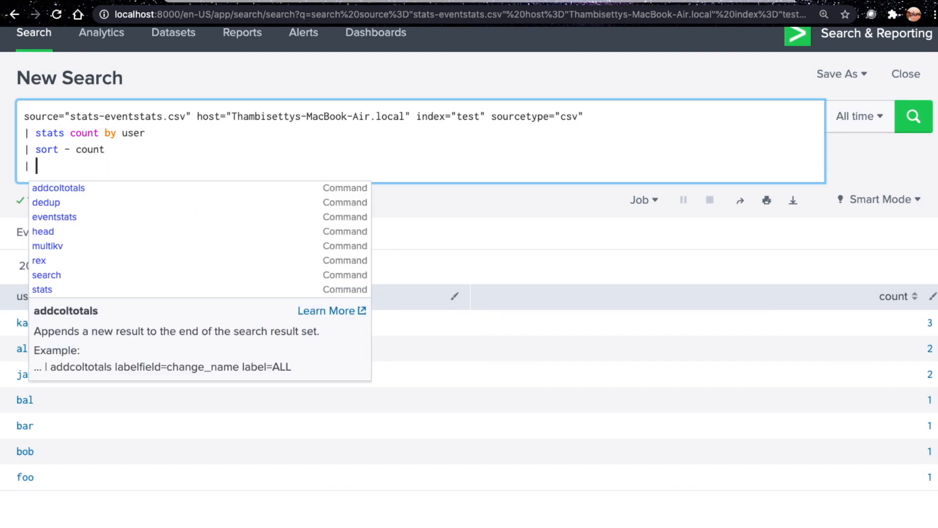
pyautogui.click(442, 252)
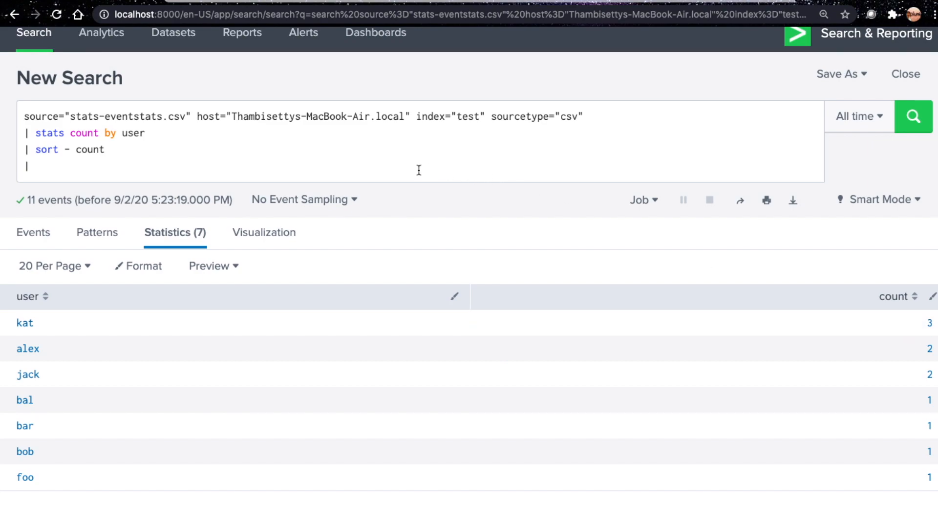
pyautogui.click(152, 167)
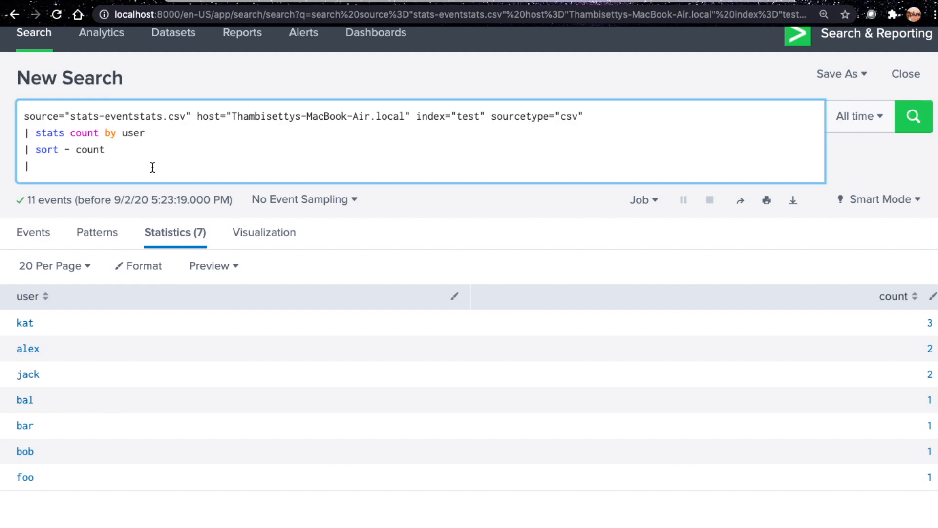
pyautogui.write('event')
pyautogui.write('stats ')
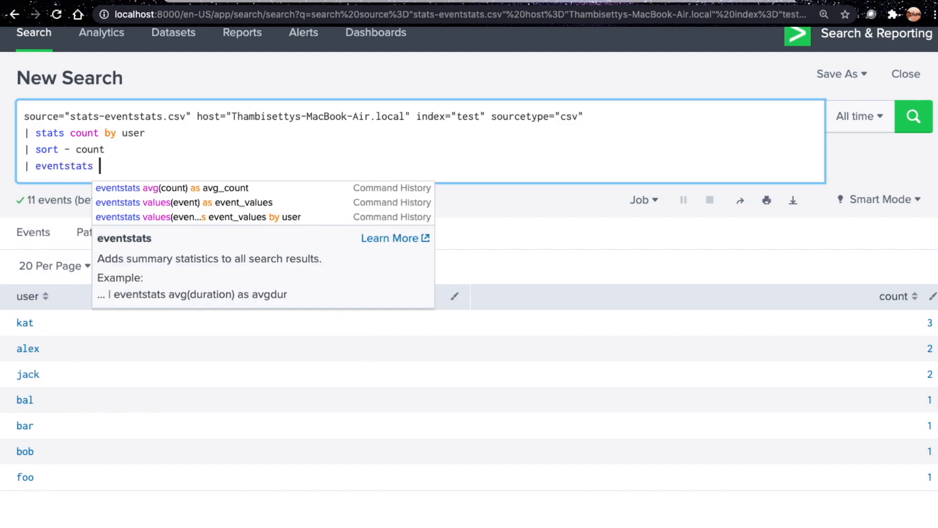
pyautogui.write('max(count) as max_count')
pyautogui.press('Return')
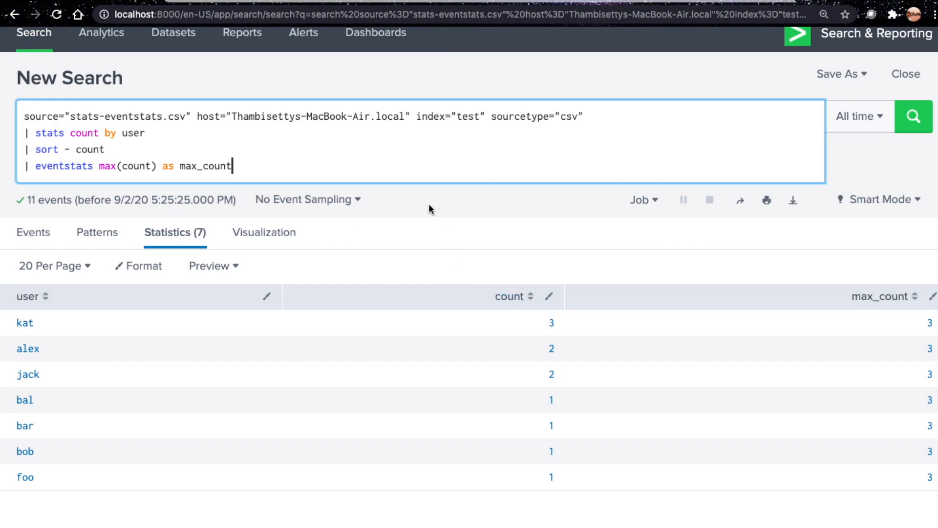
# - Append "| where count=max_count" to the search and run it to keep only the users with the highest count
pyautogui.hotkey('shift', 'Return')
pyautogui.write('| wher e')
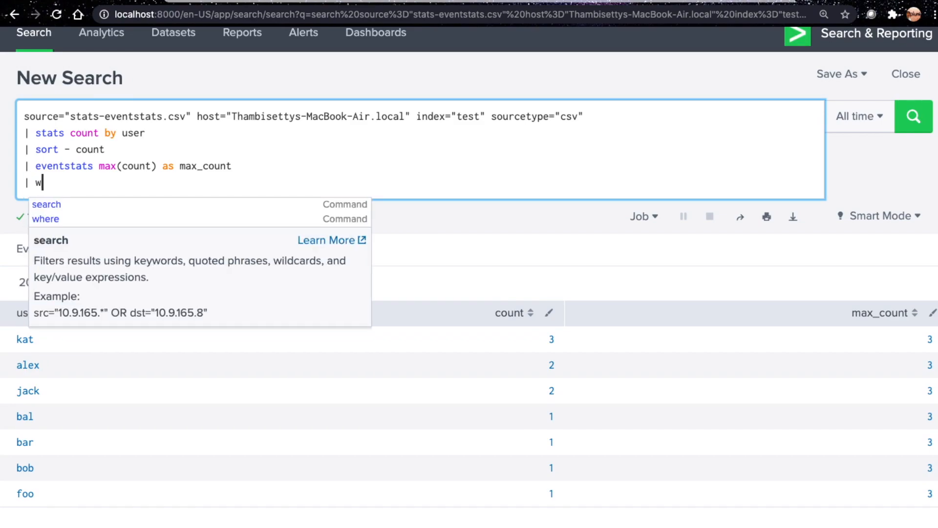
pyautogui.press('BackSpace')
pyautogui.press('BackSpace')
pyautogui.write('e coun')
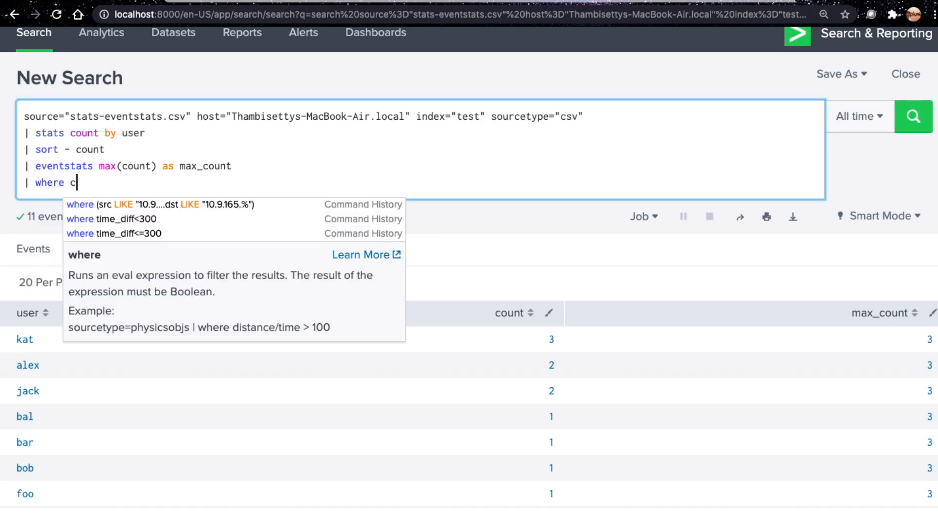
pyautogui.write('t=max_count')
pyautogui.press('Return')
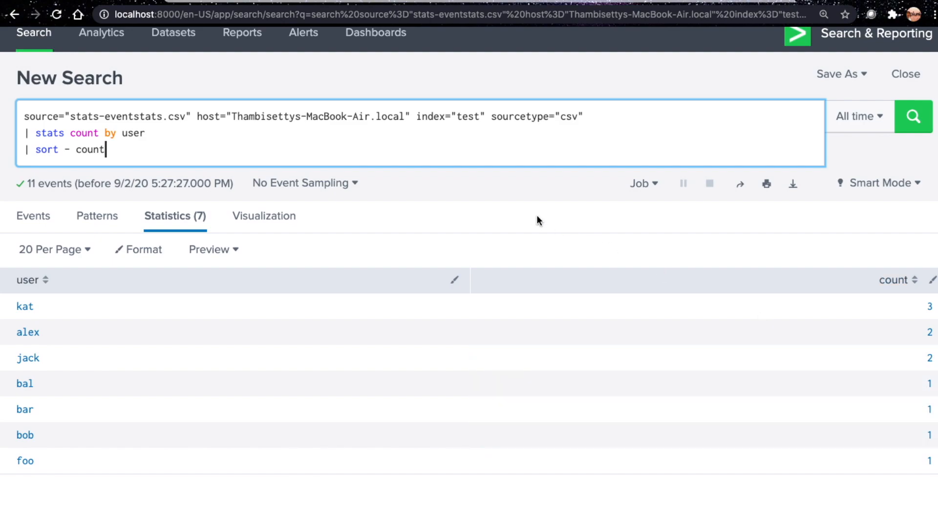
# - Append "| stats min(count)" after the sort command and run the search
pyautogui.hotkey('shift', 'Return')
pyautogui.write('| stats m')
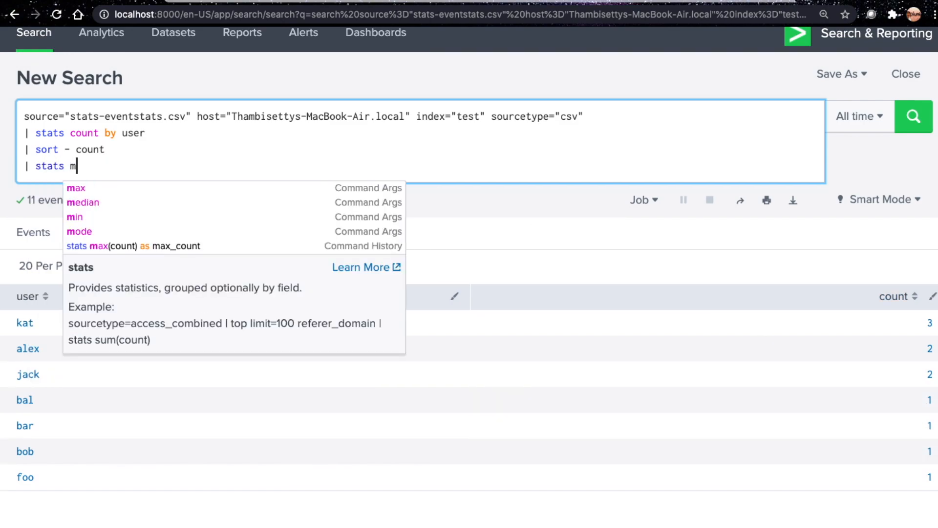
pyautogui.write('in(count)')
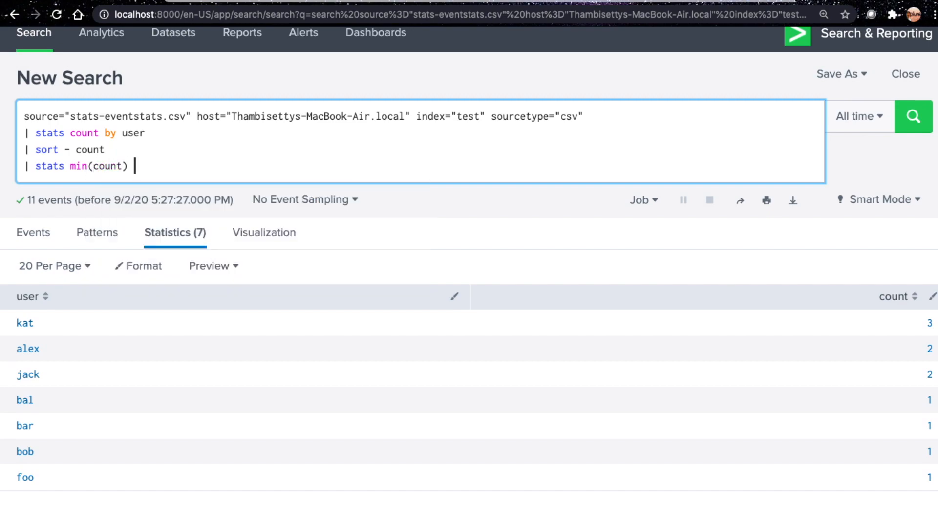
pyautogui.press('Return')
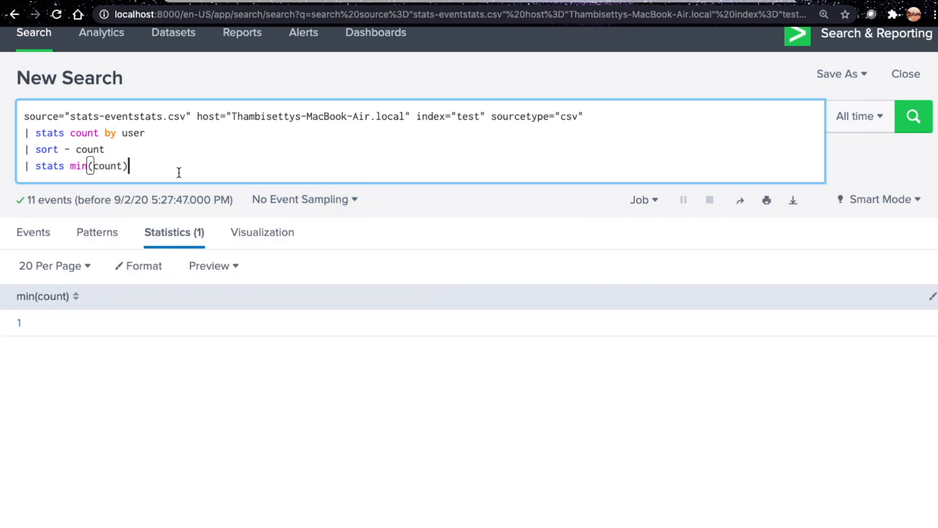
# - Remove the "| stats min(count)" line from the search and rerun it
pyautogui.moveTo(142, 163); pyautogui.dragTo(7, 161)
pyautogui.press('BackSpace')
pyautogui.press('BackSpace')
pyautogui.press('Return')
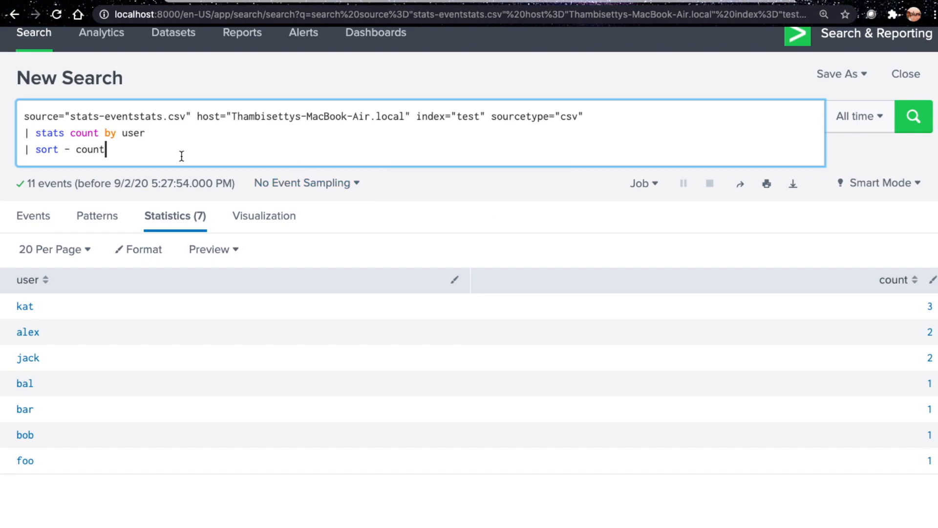
# - Append "| eventstats min(count) as min_count" after the sort command and run the search
pyautogui.hotkey('shift', 'Return')
pyautogui.write('| eventstats')
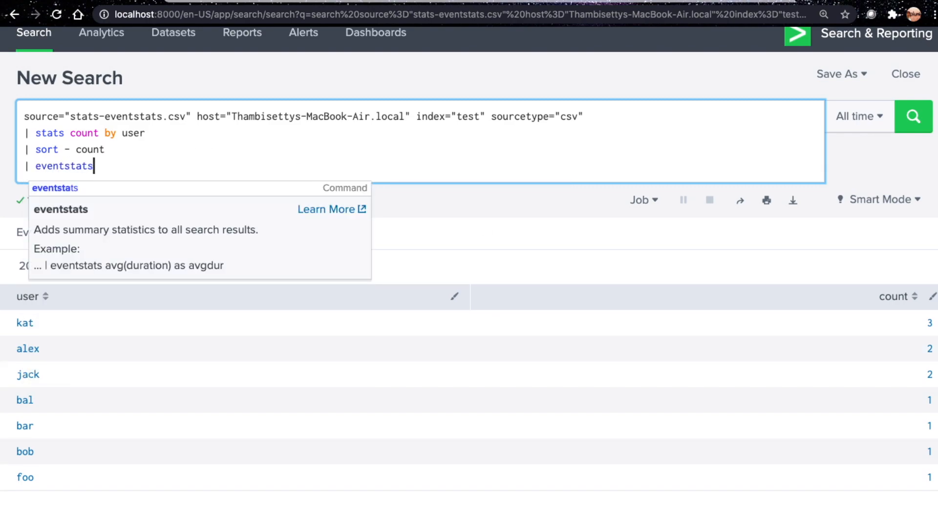
pyautogui.write(' min(count')
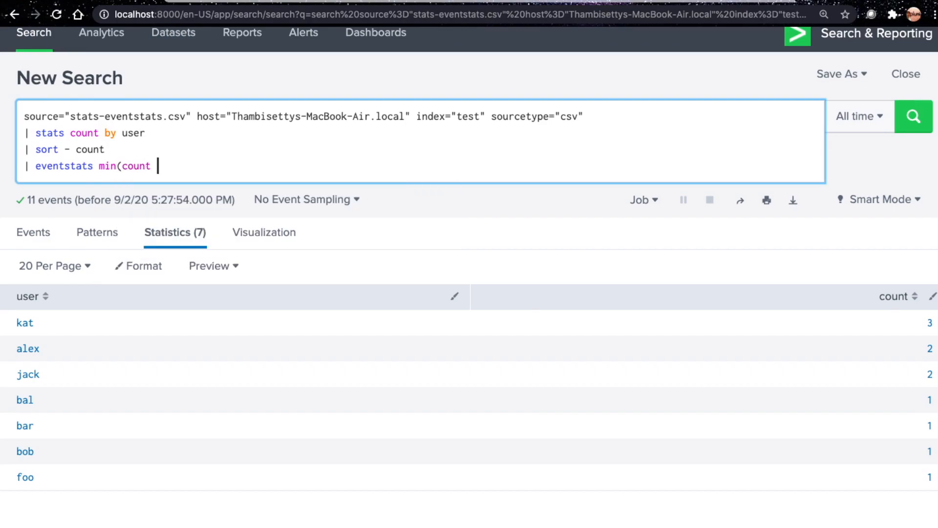
pyautogui.press('BackSpace')
pyautogui.write(') as mi')
pyautogui.write('x')
pyautogui.write('_count')
pyautogui.press('Return')
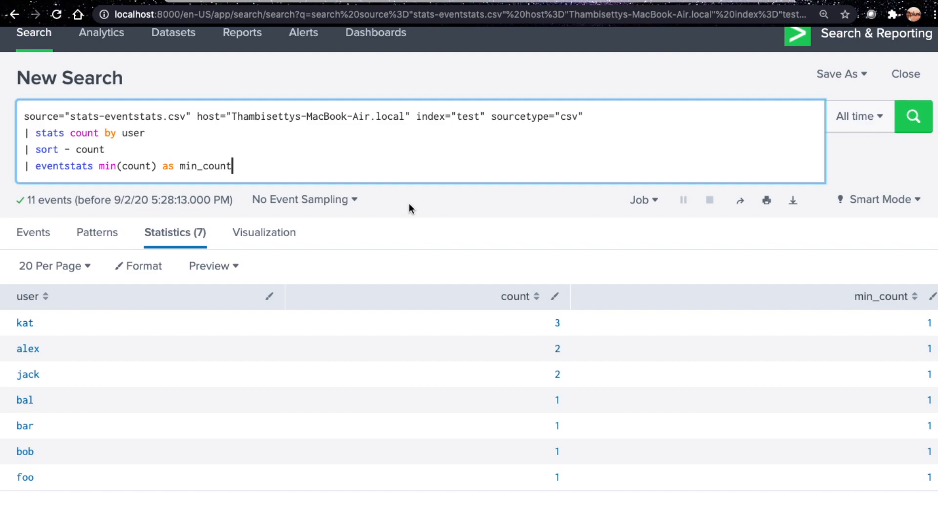
# - Append "| where count=min_count" to the search and run it to keep only the users with the lowest count
pyautogui.write('| ')
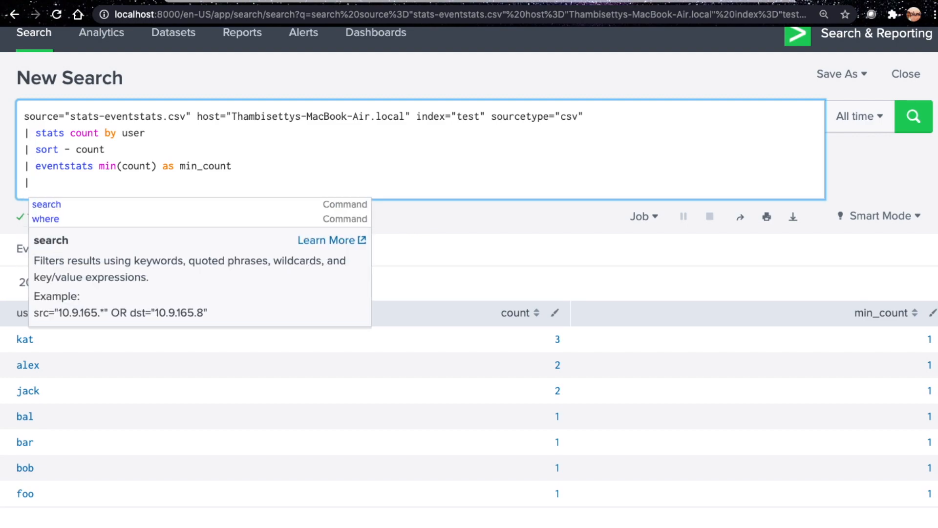
pyautogui.write('where count=min_count')
pyautogui.press('Return')
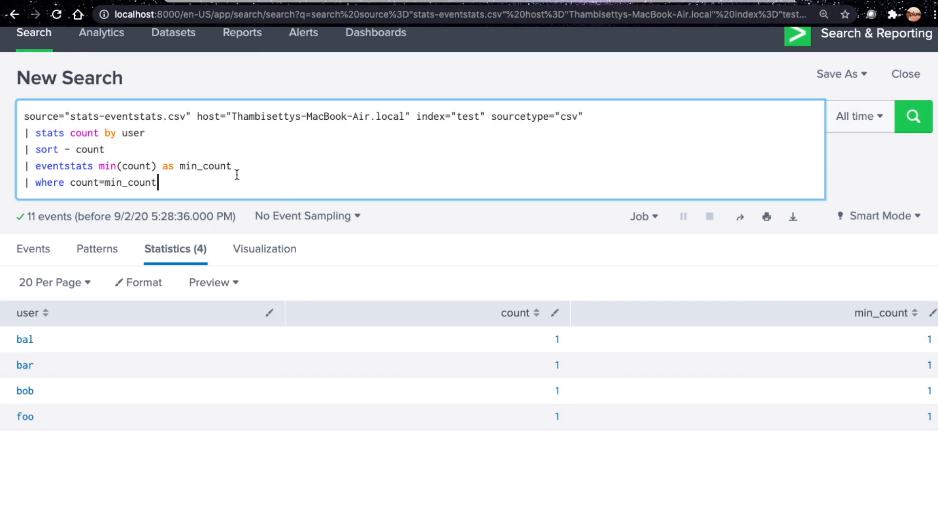
# - Check the max and min rows among the aggregate functions in the Excel sheet and return to Splunk
pyautogui.hotkey('ctrl', 'Left')
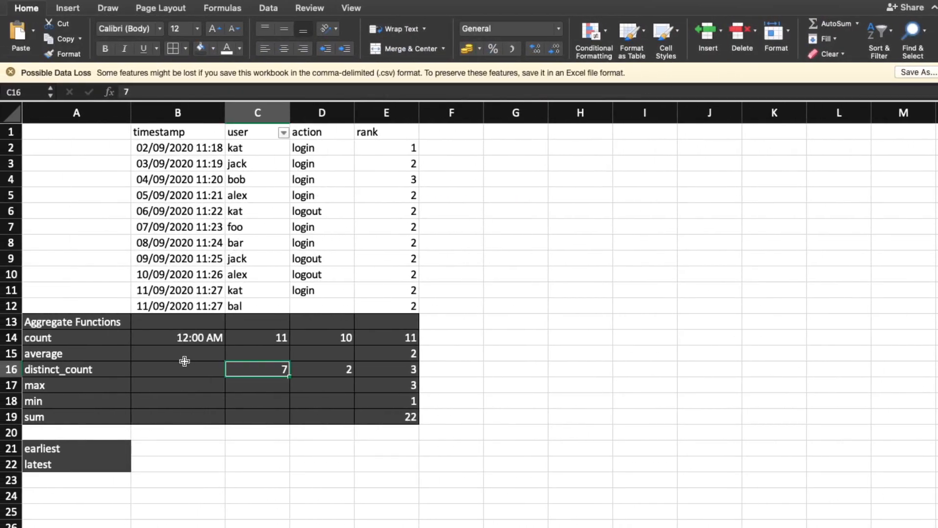
pyautogui.scroll(-1, 88, 389)
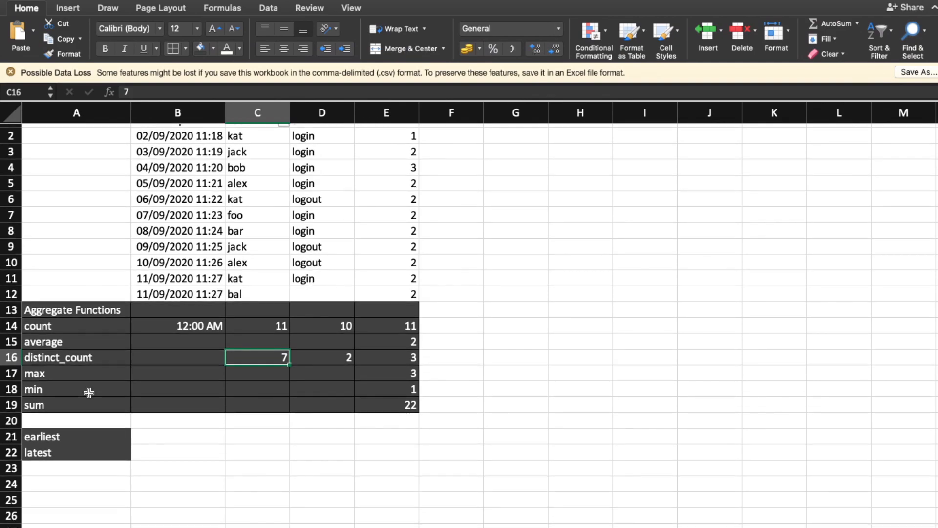
pyautogui.click(66, 374)
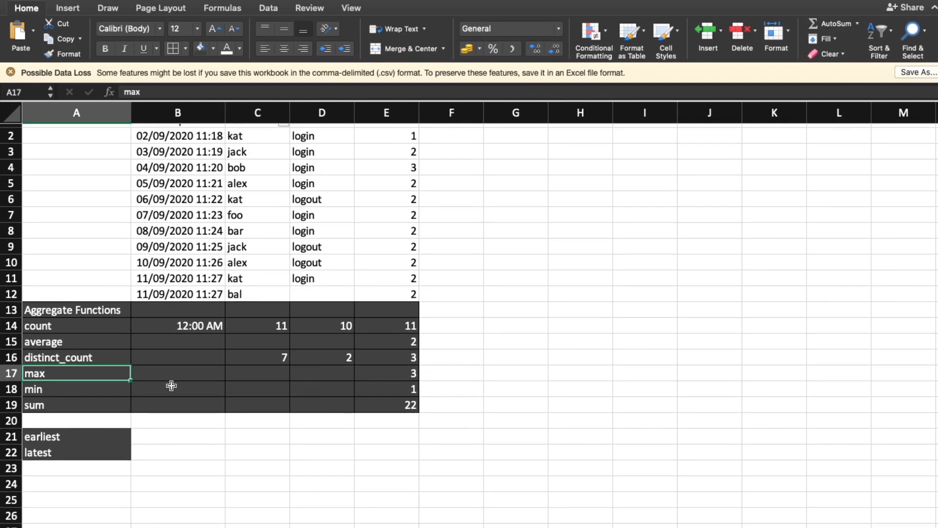
pyautogui.hotkey('ctrl', 'Right')
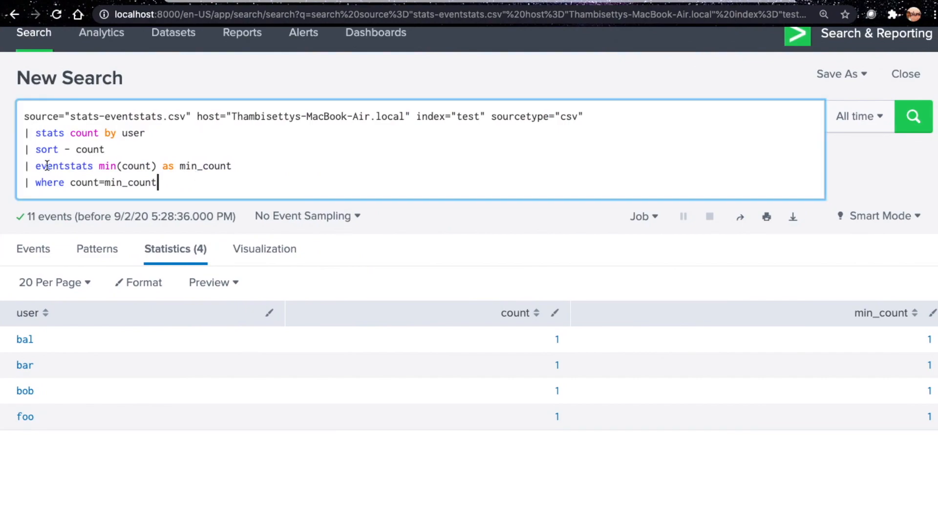
# - Remove the eventstats min and where lines from the search and rerun it
pyautogui.moveTo(25, 166); pyautogui.dragTo(184, 191)
pyautogui.press('BackSpace')
pyautogui.press('BackSpace')
pyautogui.press('Return')
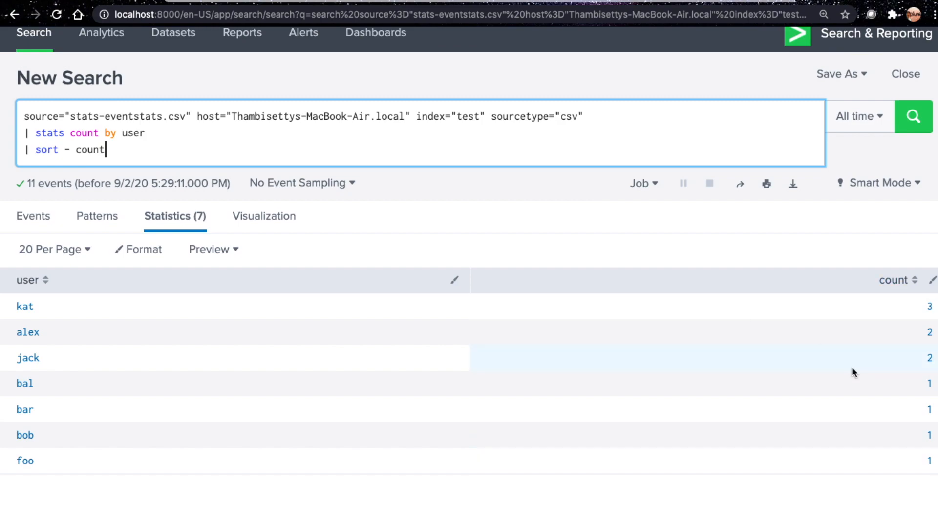
# - Append "| stats sum(count)" after the sort command and run the search
pyautogui.hotkey('shift', 'Return')
pyautogui.write('|')
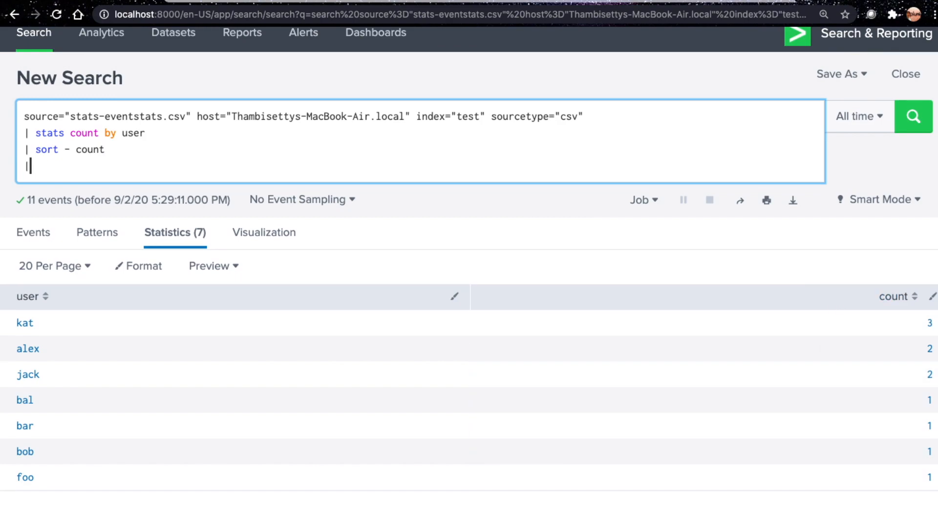
pyautogui.write(' stats sum')
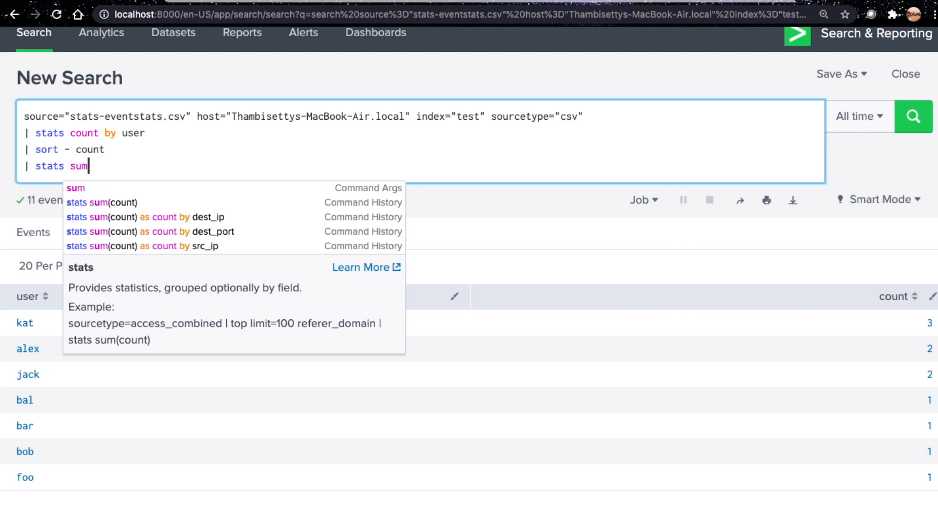
pyautogui.write('(count)')
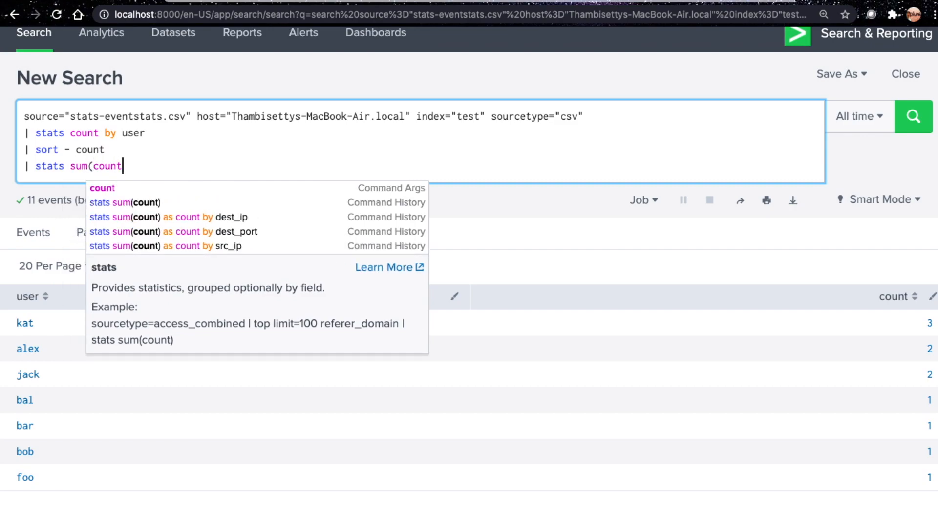
pyautogui.press('Return')
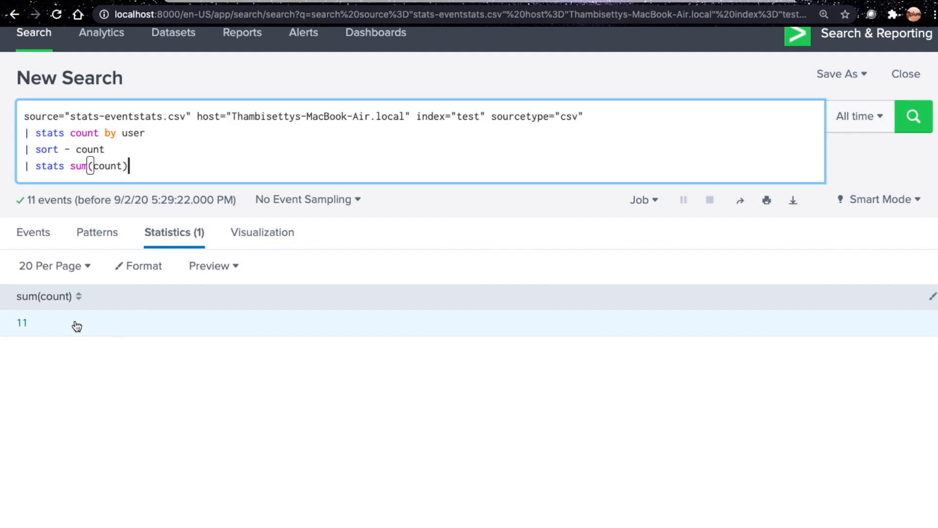
# - Switch to the Excel sheet and widen the timestamp column slightly
pyautogui.hotkey('ctrl', 'Left')
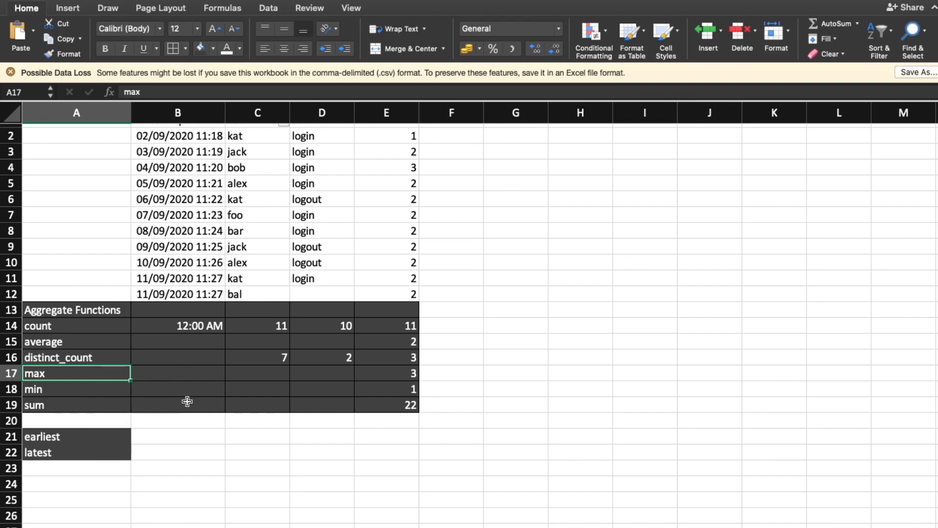
pyautogui.scroll(1, 198, 354)
pyautogui.hscroll(1, 198, 355)
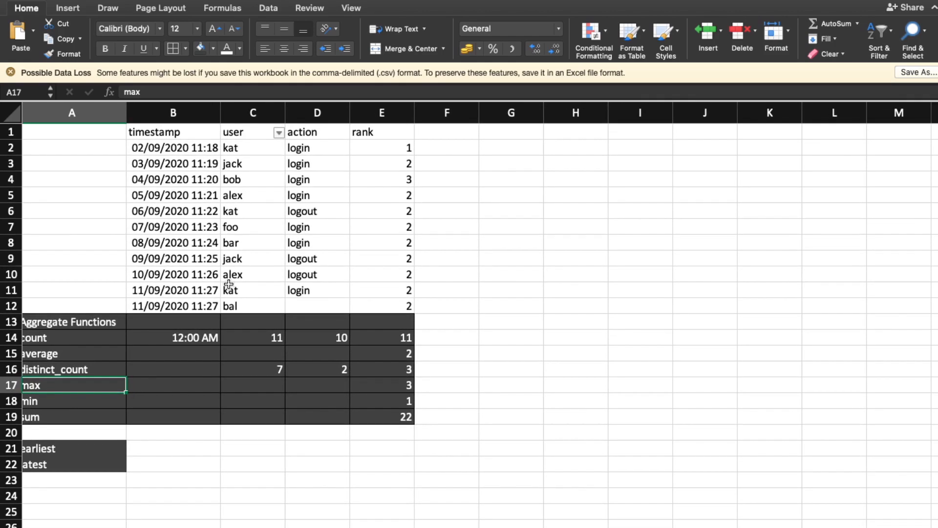
pyautogui.moveTo(220, 115); pyautogui.dragTo(230, 114)
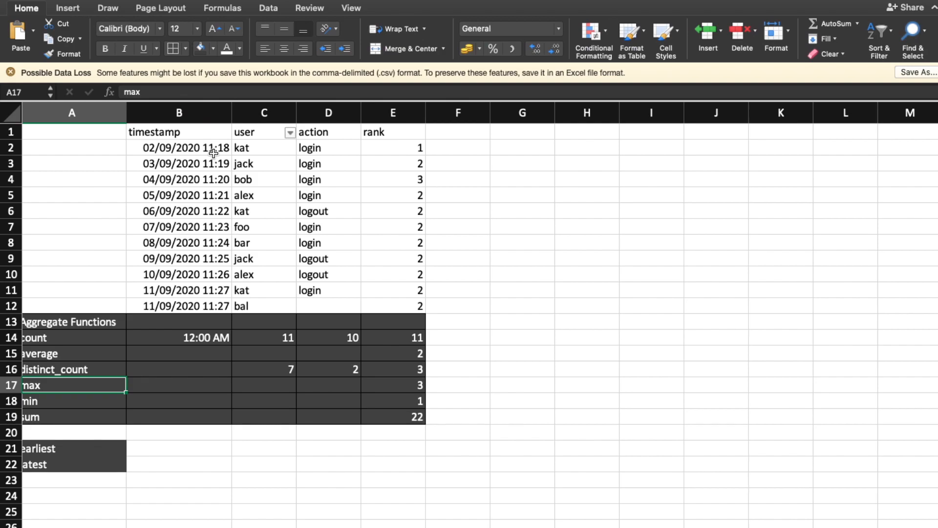
# - Filter the user column to show only the records of the user with the highest event count
pyautogui.click(291, 133)
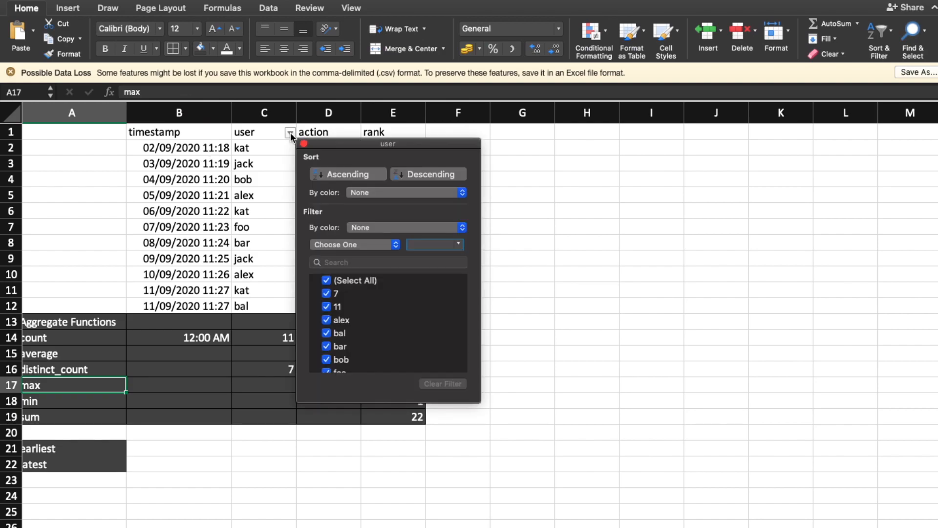
pyautogui.click(343, 285)
pyautogui.scroll(-2, 352, 332)
pyautogui.scroll(-1, 350, 333)
pyautogui.click(326, 353)
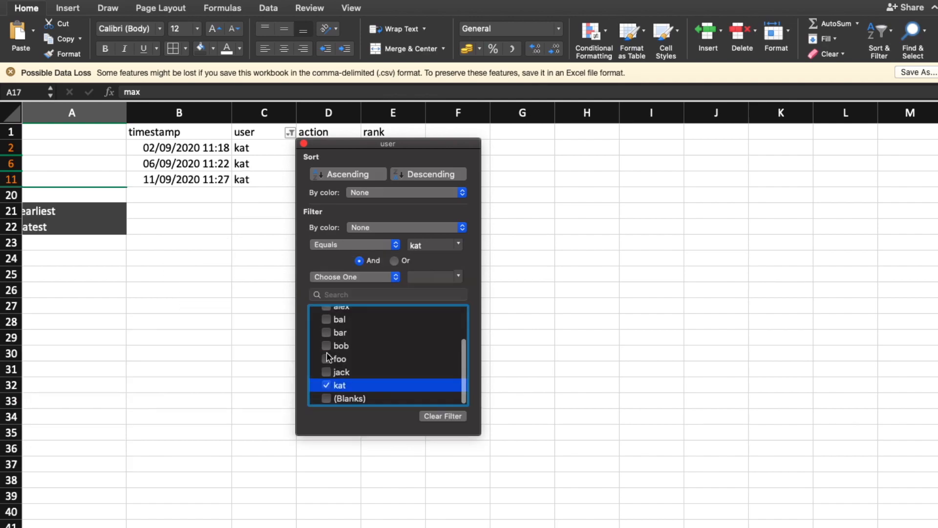
pyautogui.click(211, 271)
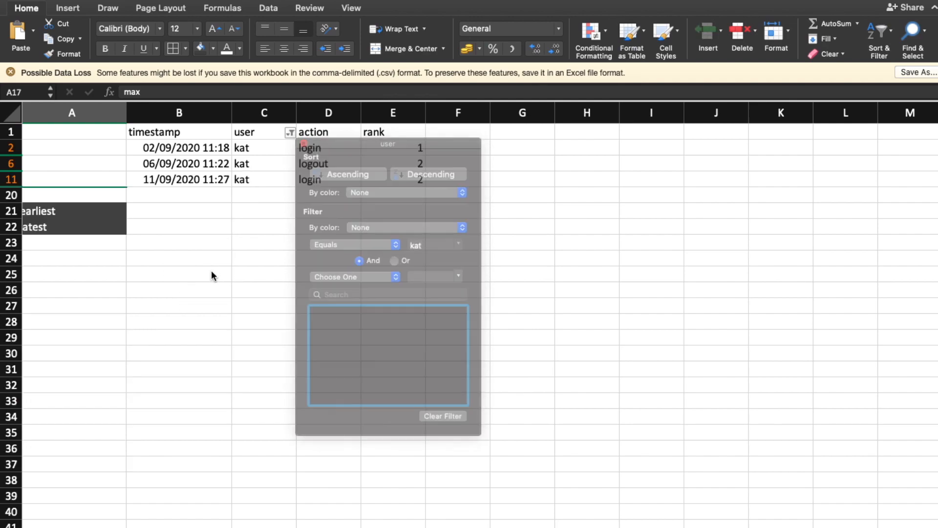
# - Examine the filtered user's first and last login records in the user and action columns
pyautogui.click(258, 147)
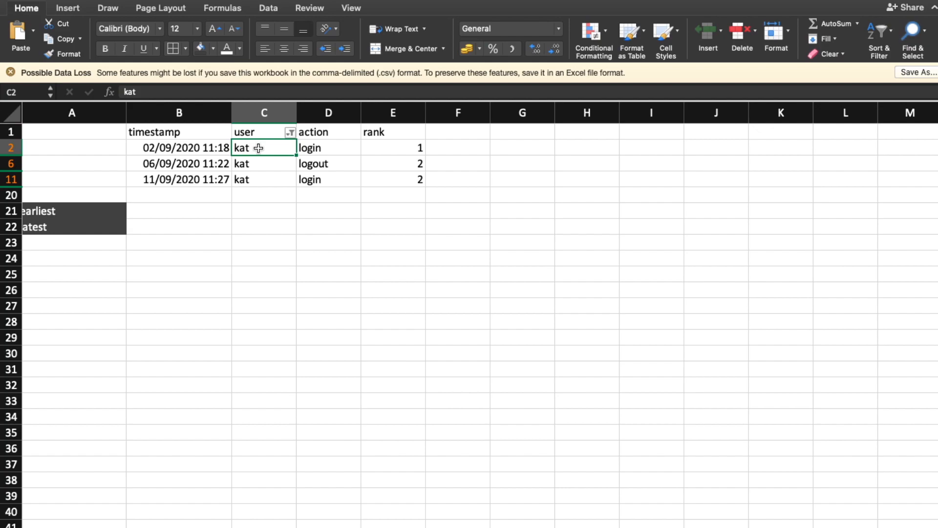
pyautogui.click(322, 150)
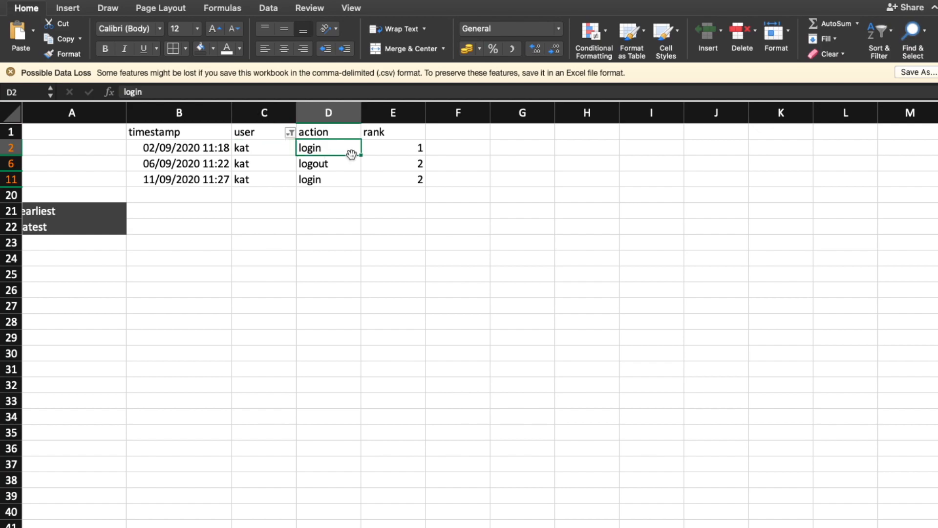
pyautogui.click(323, 180)
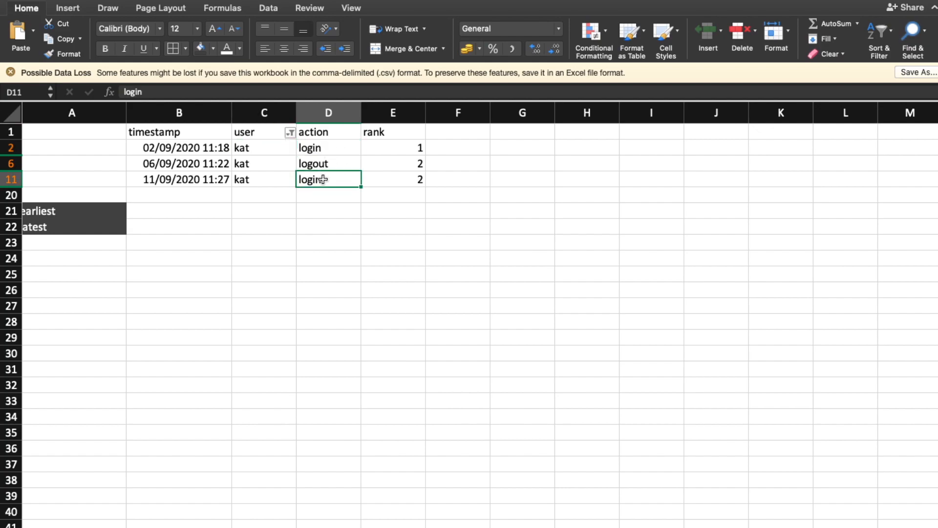
# - Compare the timestamps of the filtered user's first and last login records
pyautogui.hscroll(-1, 323, 179)
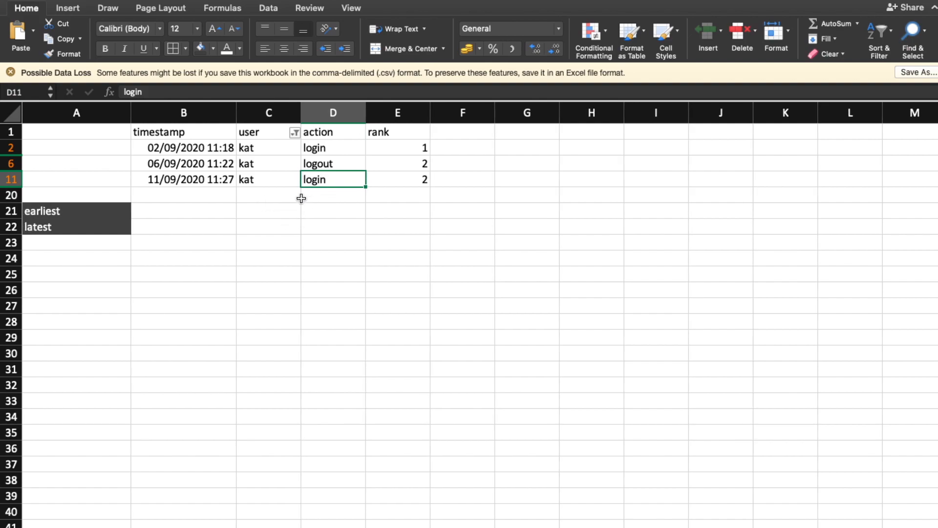
pyautogui.click(221, 148)
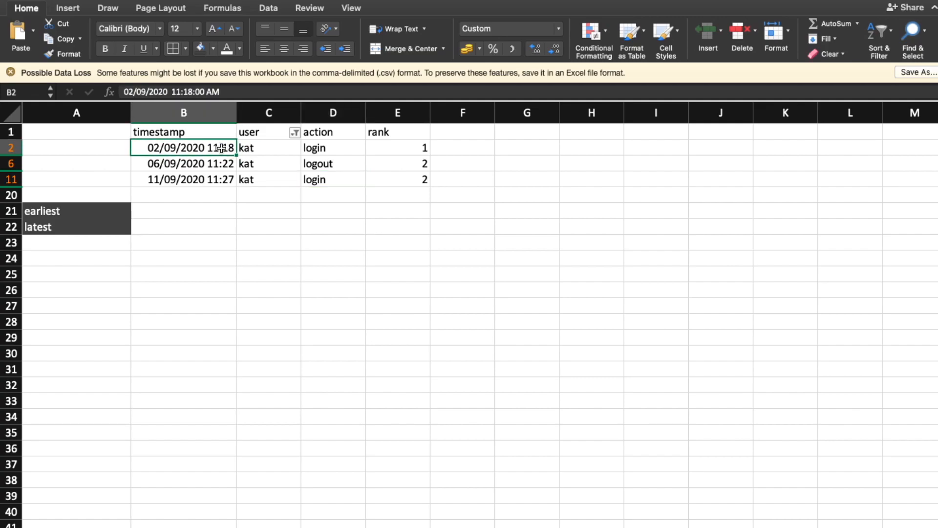
pyautogui.click(224, 179)
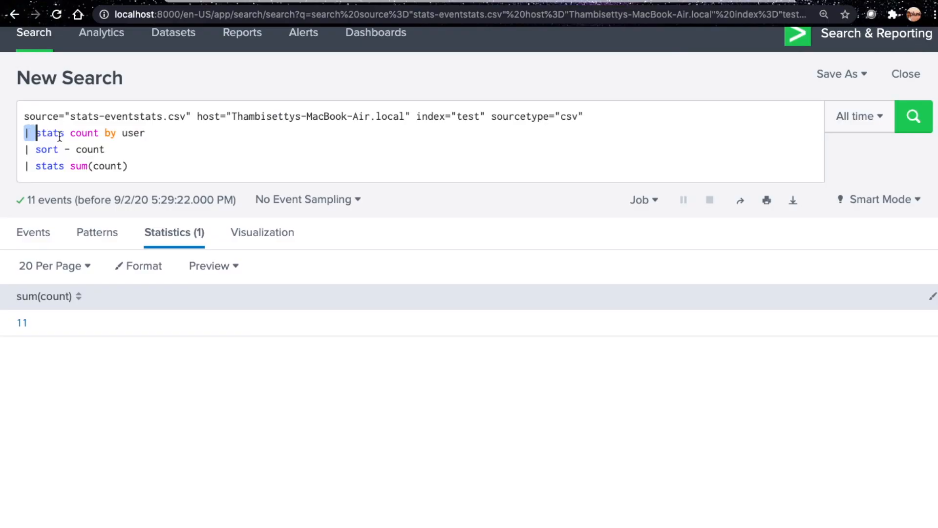
# - Switch to Splunk and remove the stats and sort lines, leaving only the base search on stats-eventstats.csv
pyautogui.moveTo(24, 131); pyautogui.dragTo(153, 172)
pyautogui.press('BackSpace')
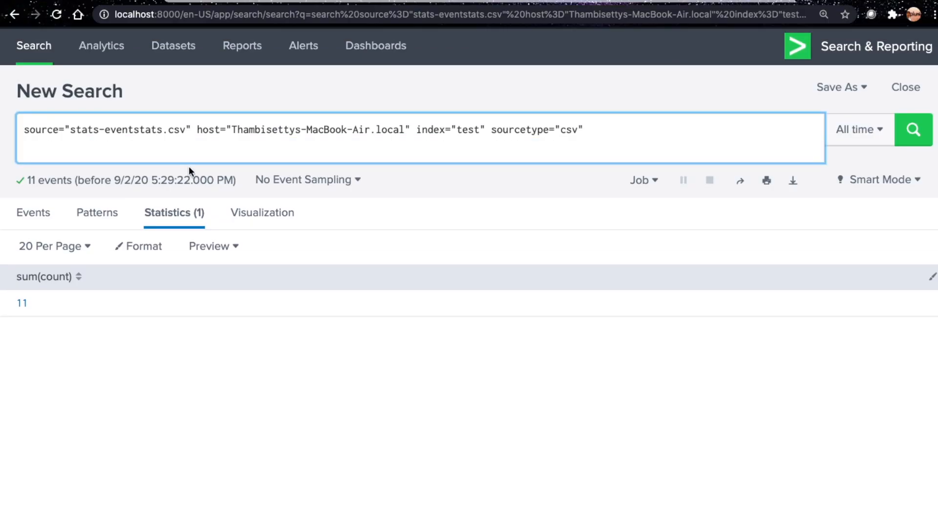
pyautogui.click(629, 128)
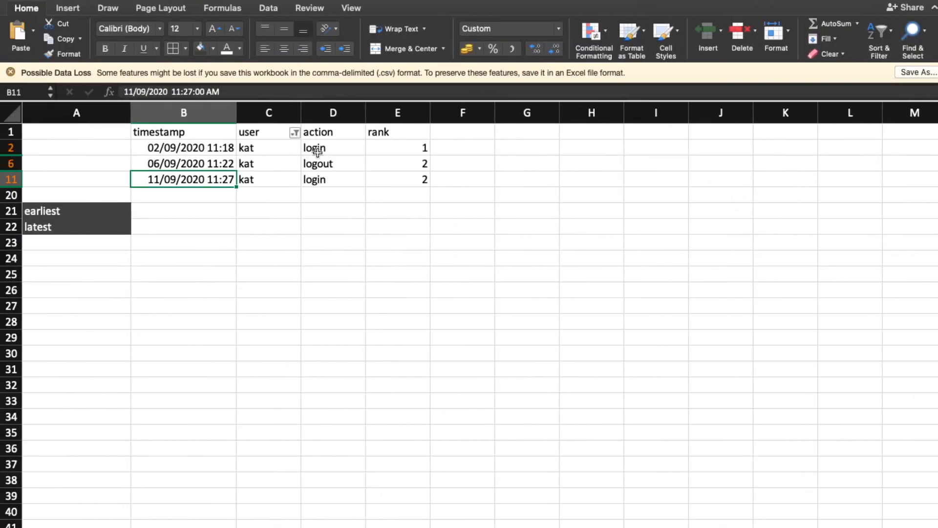
# - Check the user column's filter value in Excel, and run the Splunk base search restricted to that user with a user= term
pyautogui.click(295, 132)
pyautogui.scroll(-3, 376, 361)
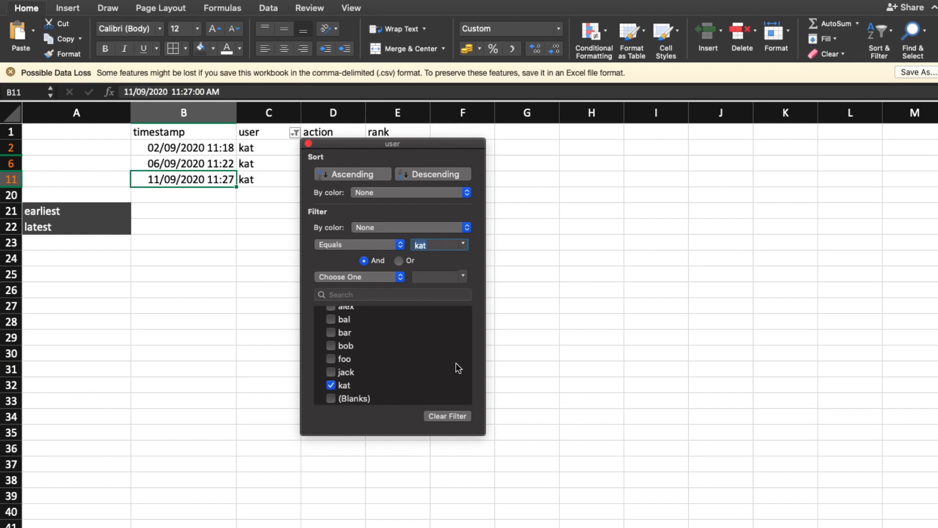
pyautogui.hotkey('ctrl', 'Right')
pyautogui.write('user')
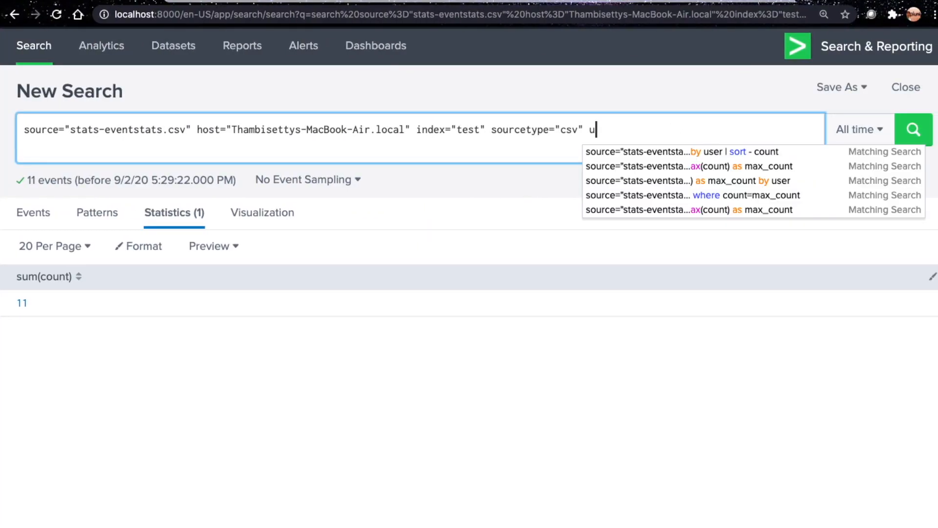
pyautogui.press('BackSpace')
pyautogui.write('=kat')
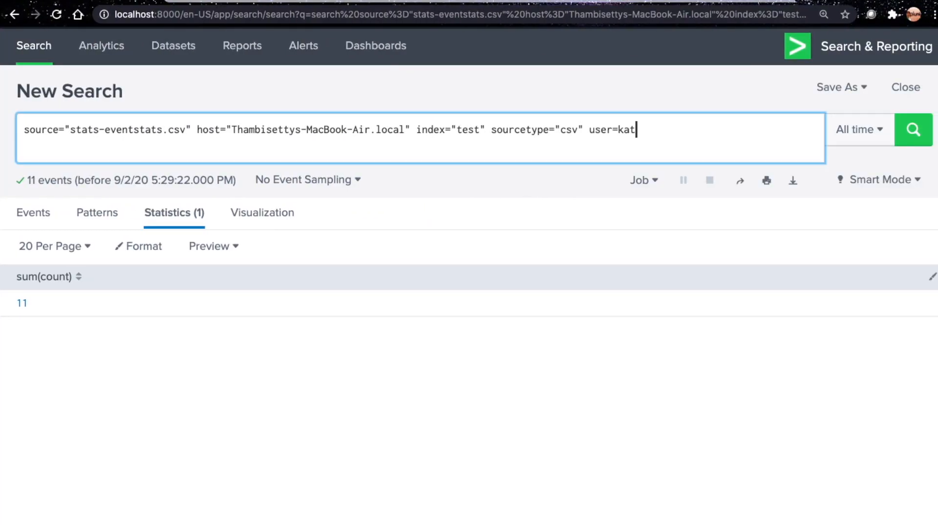
pyautogui.press('Return')
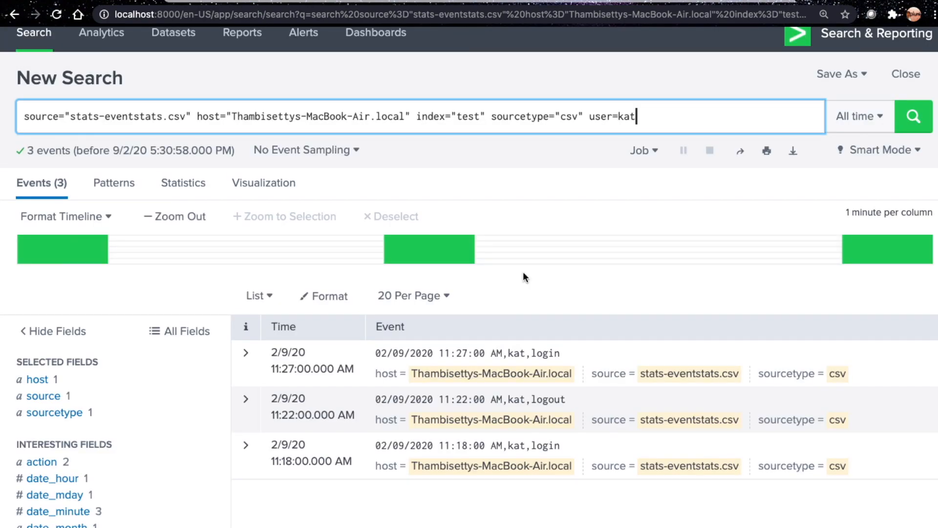
# - Check the user's first timestamp in Excel, and append "| stats earliest(_time) as _time" to the Splunk search and run it
pyautogui.hotkey('ctrl', 'Left')
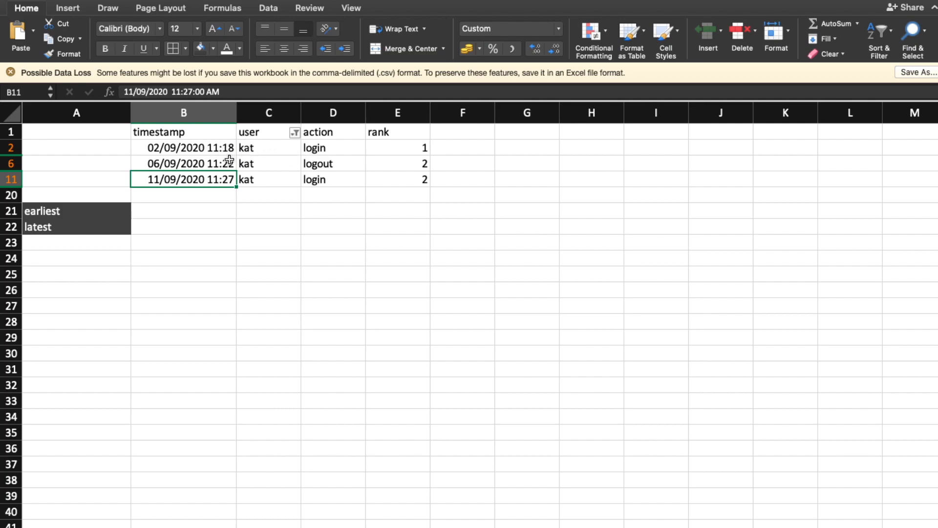
pyautogui.click(224, 147)
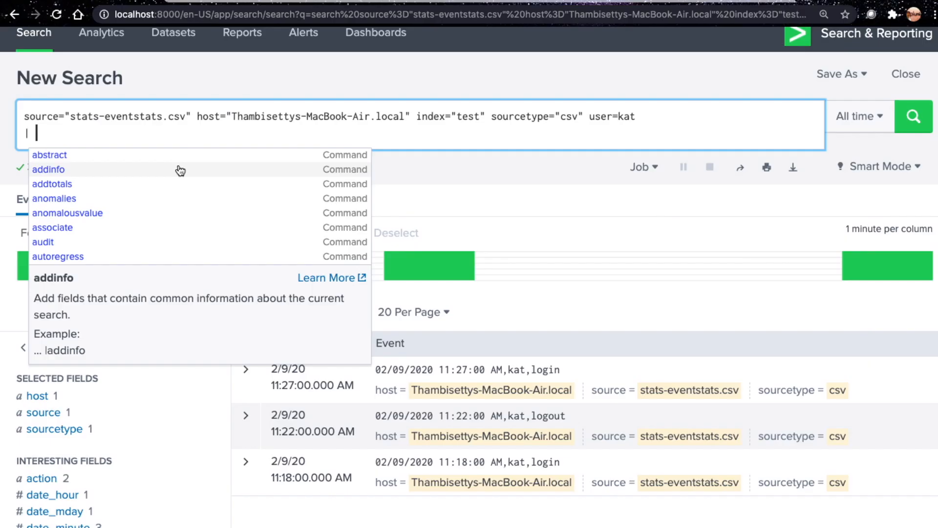
pyautogui.write('stats earliest(_time) as ')
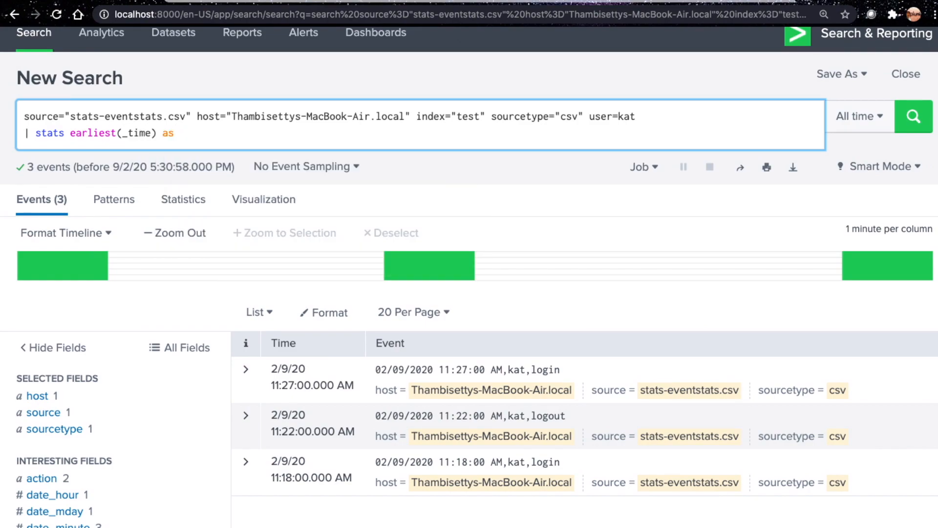
pyautogui.write('earliest_time')
pyautogui.press('BackSpace')
pyautogui.press('BackSpace')
pyautogui.press('BackSpace')
pyautogui.press('BackSpace')
pyautogui.press('BackSpace')
pyautogui.press('BackSpace')
pyautogui.press('BackSpace')
pyautogui.press('BackSpace')
pyautogui.press('BackSpace')
pyautogui.press('BackSpace')
pyautogui.press('BackSpace')
pyautogui.press('BackSpace')
pyautogui.press('BackSpace')
pyautogui.write('_time')
pyautogui.press('Return')
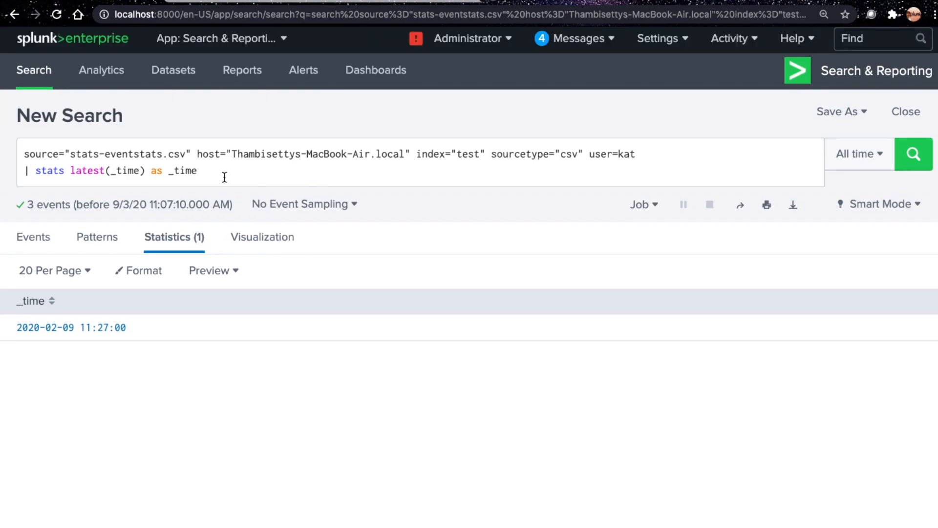
# - Rerun the latest(_time) search, then rename its output field to latest_time and run it again
pyautogui.click(190, 174)
pyautogui.press('Return')
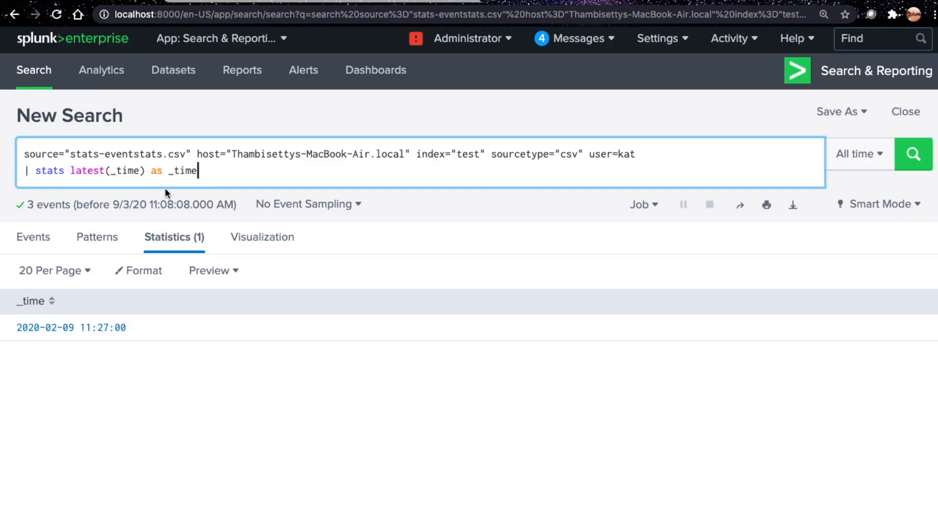
pyautogui.click(168, 172)
pyautogui.write('latest')
pyautogui.press('Right')
pyautogui.press('Right')
pyautogui.press('Right')
pyautogui.press('Right')
pyautogui.press('Right')
pyautogui.press('Return')
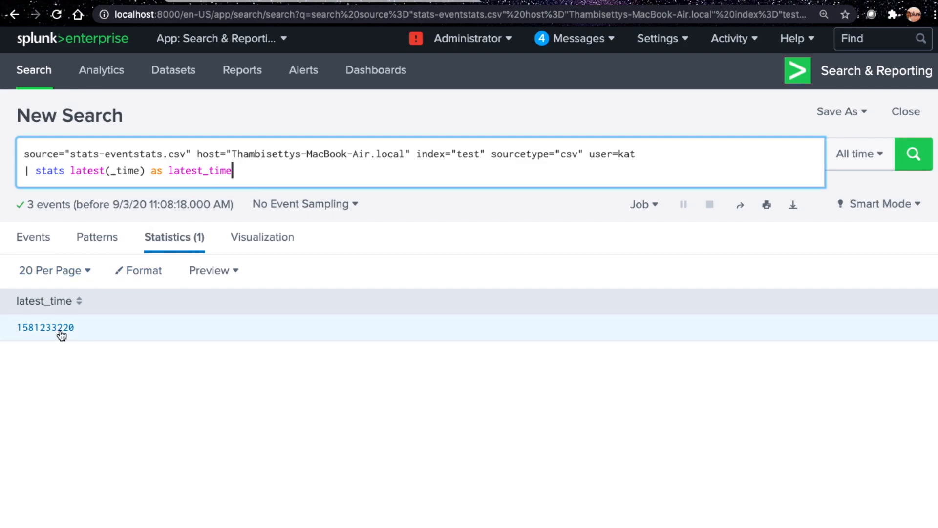
# - Rename the output field of latest(_time) to latestTime and run the search
pyautogui.doubleClick(199, 173)
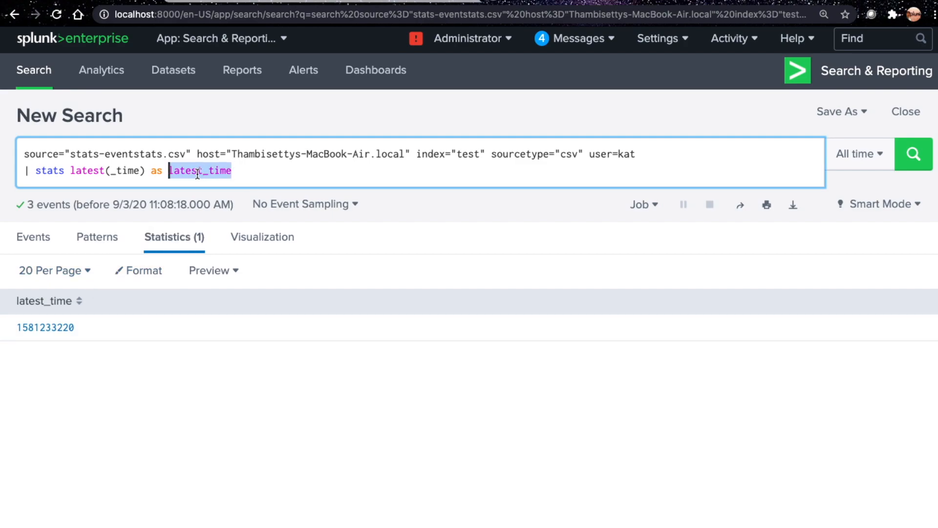
pyautogui.write('latest')
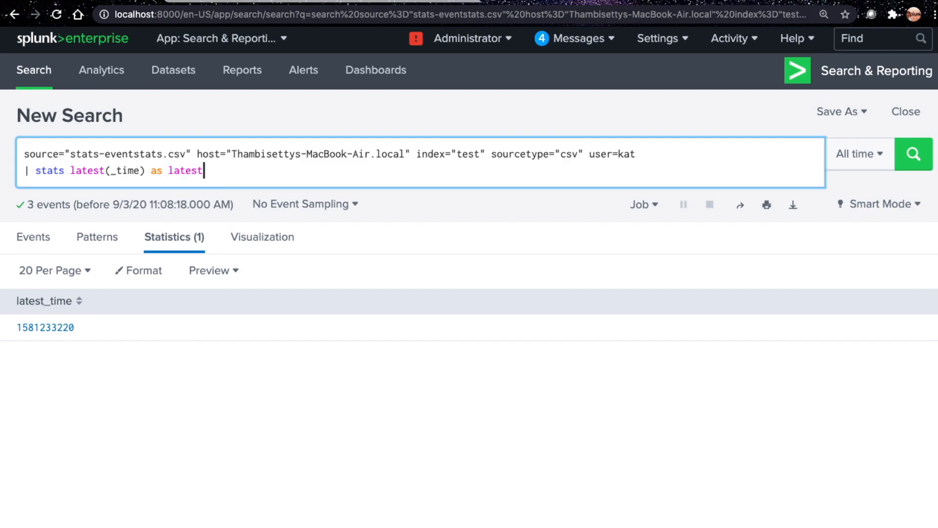
pyautogui.write('Time')
pyautogui.press('Return')
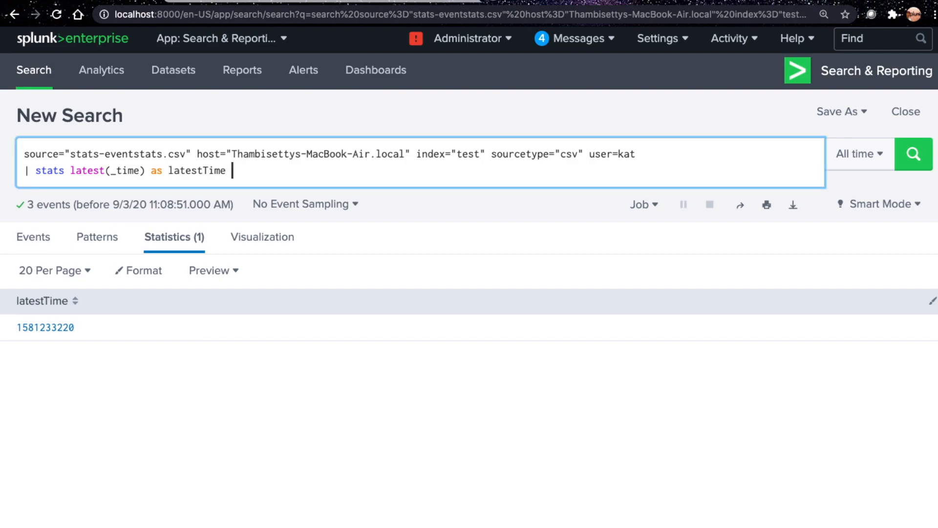
# - Add earliest(_time) to the stats command and try to run it with both functions' outputs named _time
pyautogui.write('earliest(_ti')
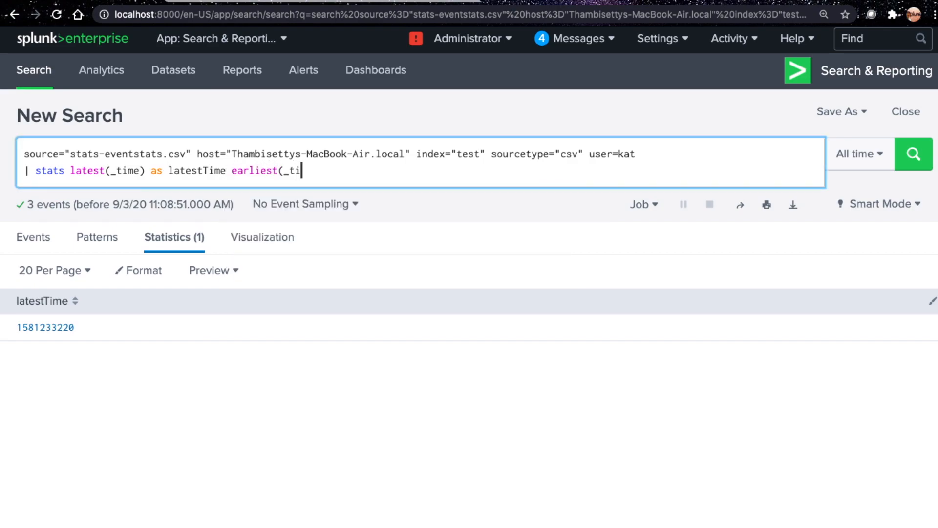
pyautogui.write('me) as')
pyautogui.moveTo(168, 171); pyautogui.dragTo(227, 172)
pyautogui.press('BackSpace')
pyautogui.write('_time) as')
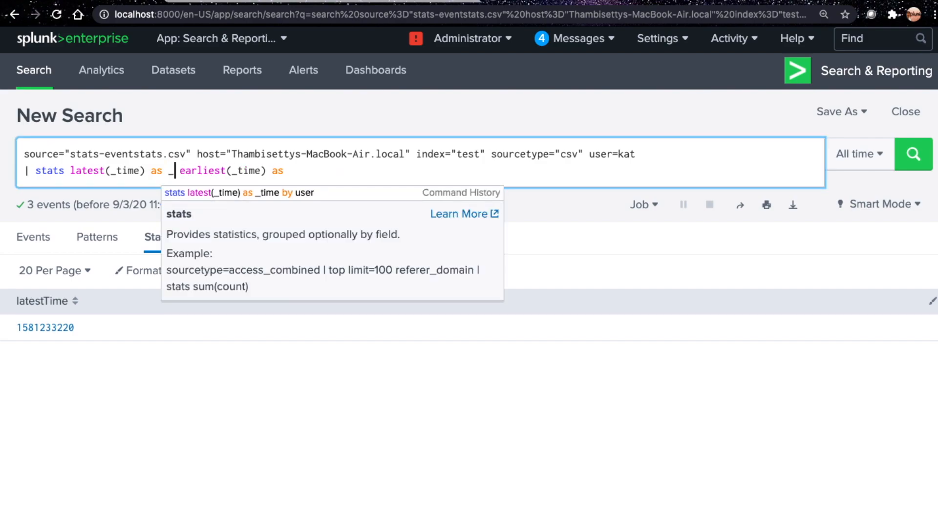
pyautogui.click(339, 174)
pyautogui.write('_time')
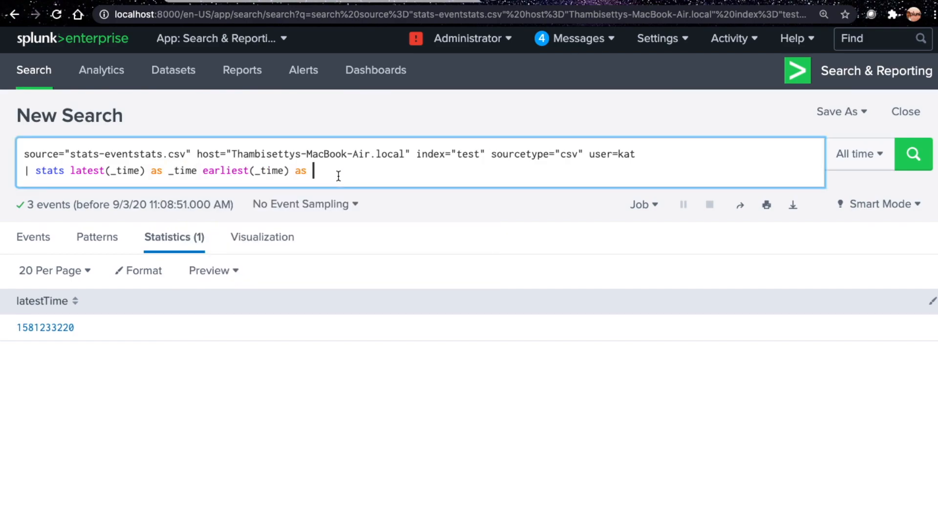
pyautogui.press('Return')
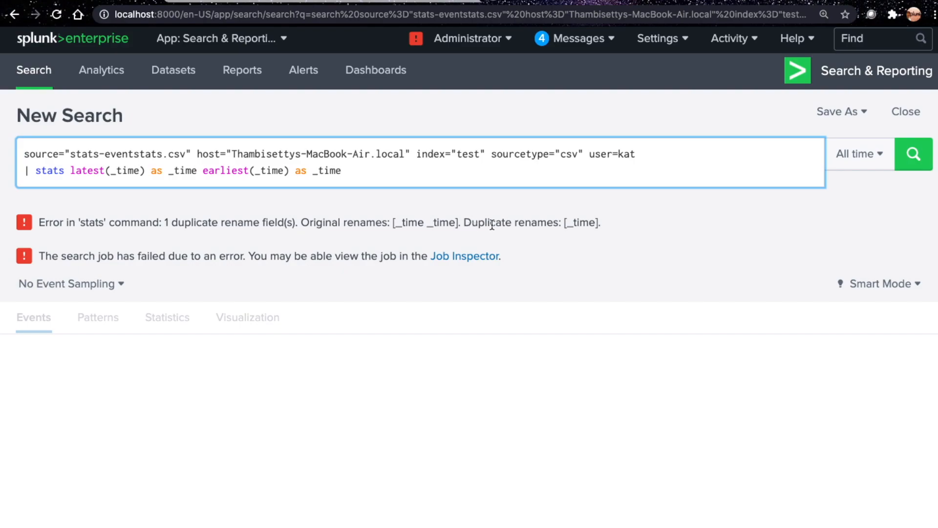
# - Rename the two stats output fields to latestTime and earliestTime and run the search
pyautogui.doubleClick(180, 171)
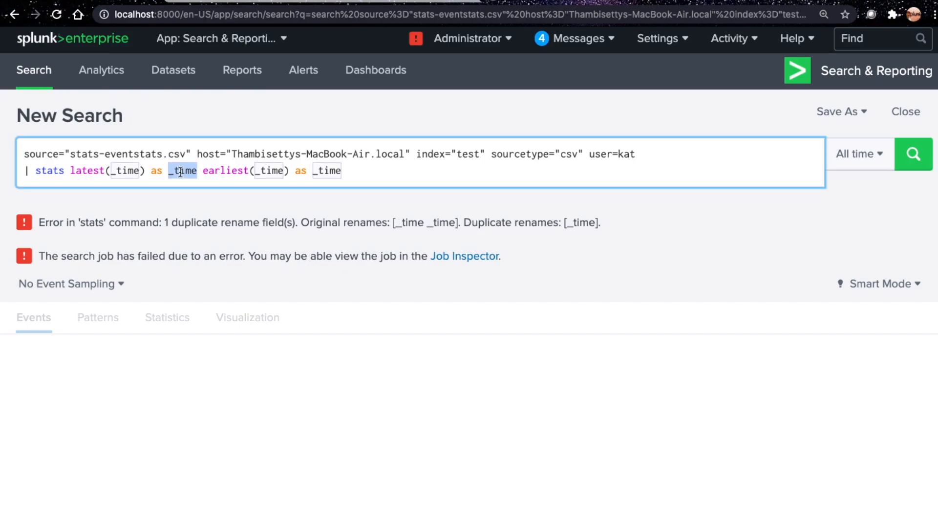
pyautogui.write('latestTime')
pyautogui.doubleClick(352, 171)
pyautogui.write('earliestTime')
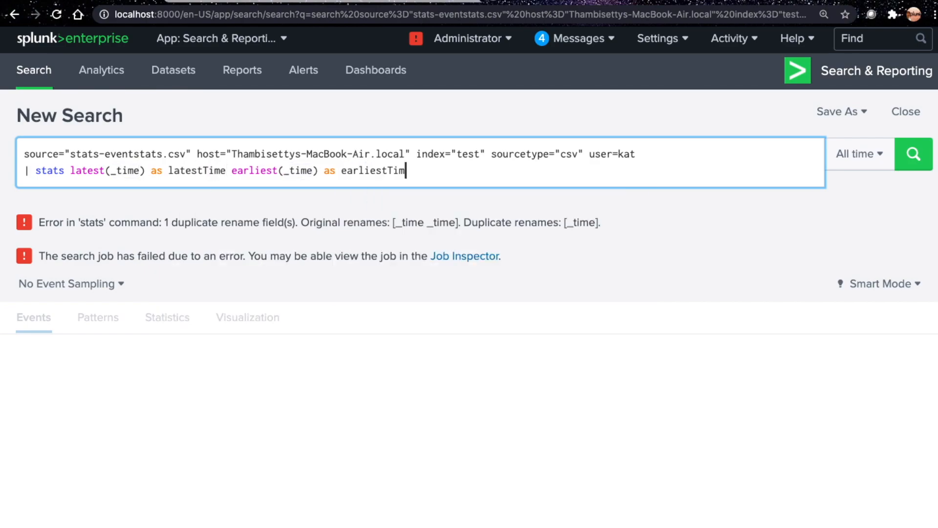
pyautogui.press('Return')
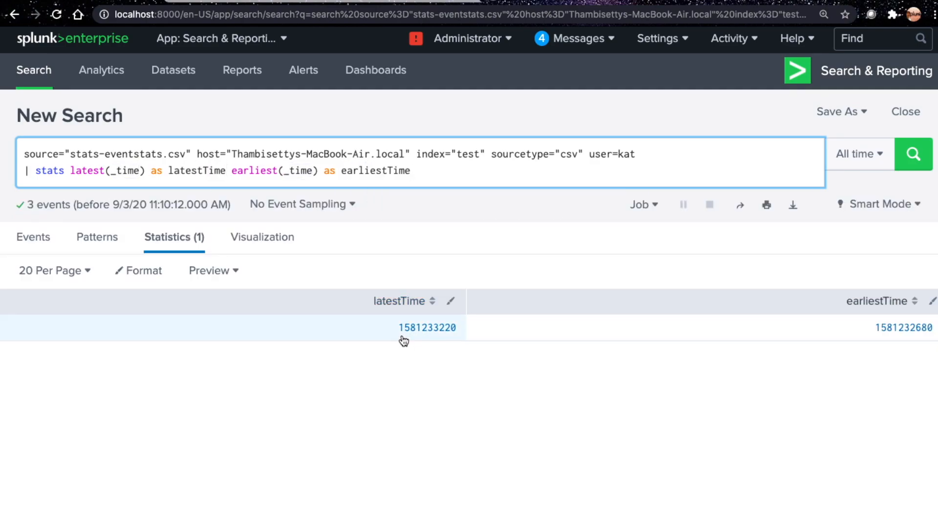
# - Append '| convert ctime(*Time) timeformat="%d/%m/%Y %T"' on a new line and run the search
pyautogui.hotkey('shift', 'Return')
pyautogui.write('| ')
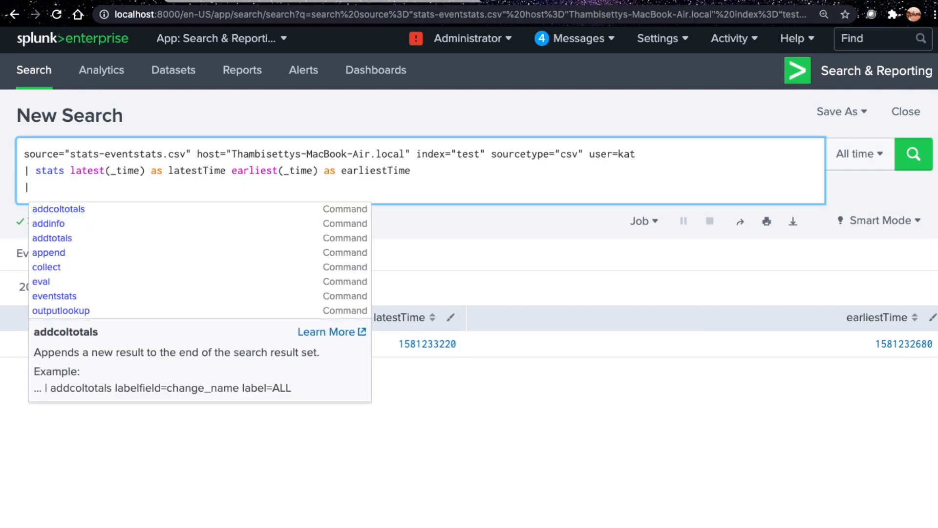
pyautogui.write('convert ')
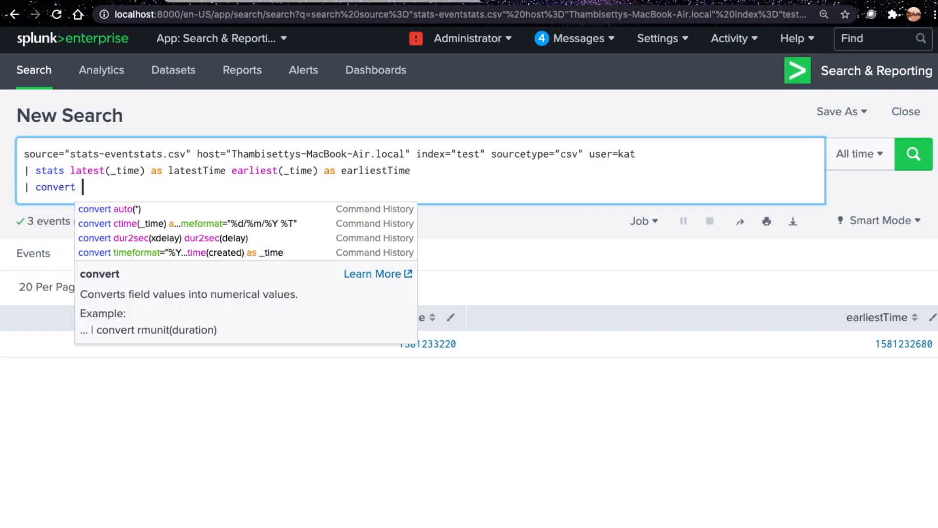
pyautogui.write('ctime(')
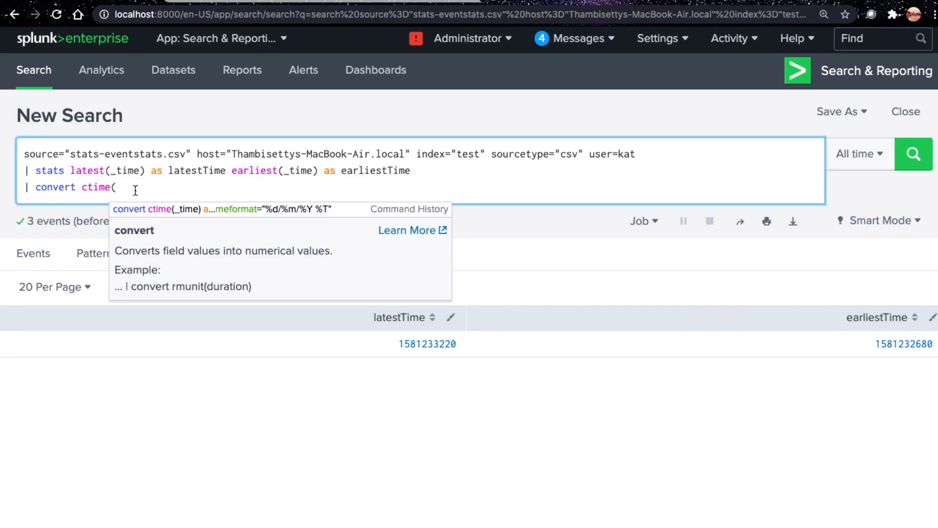
pyautogui.write('*')
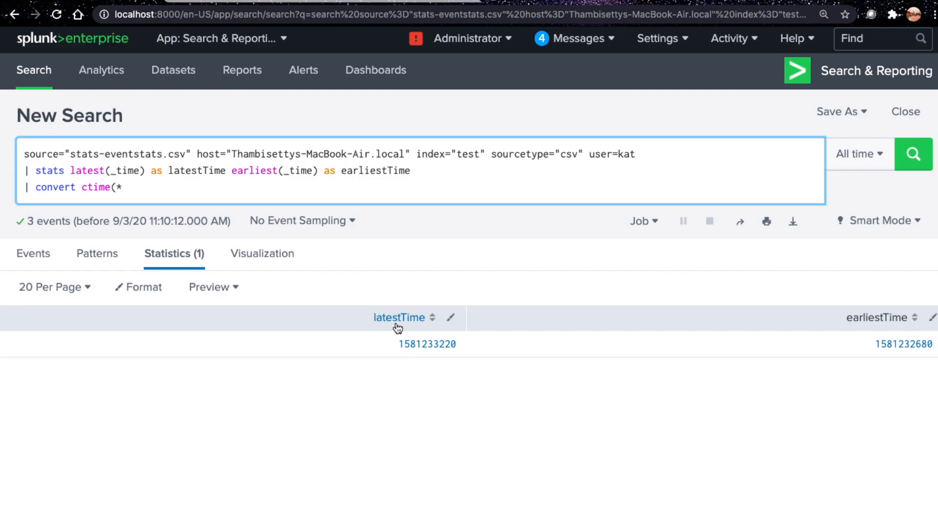
pyautogui.write('Time) tim')
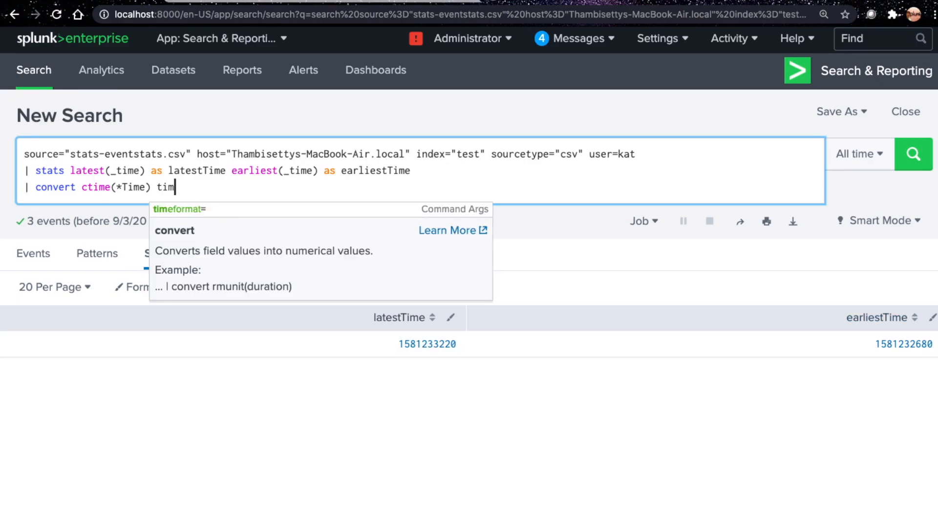
pyautogui.press('Tab')
pyautogui.write('"')
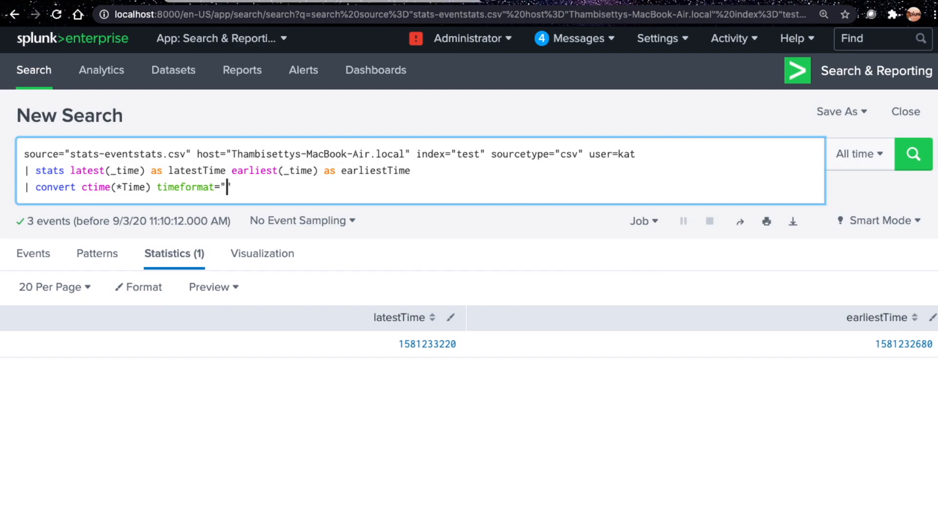
pyautogui.write('%d/%m/%Y %T')
pyautogui.press('Return')
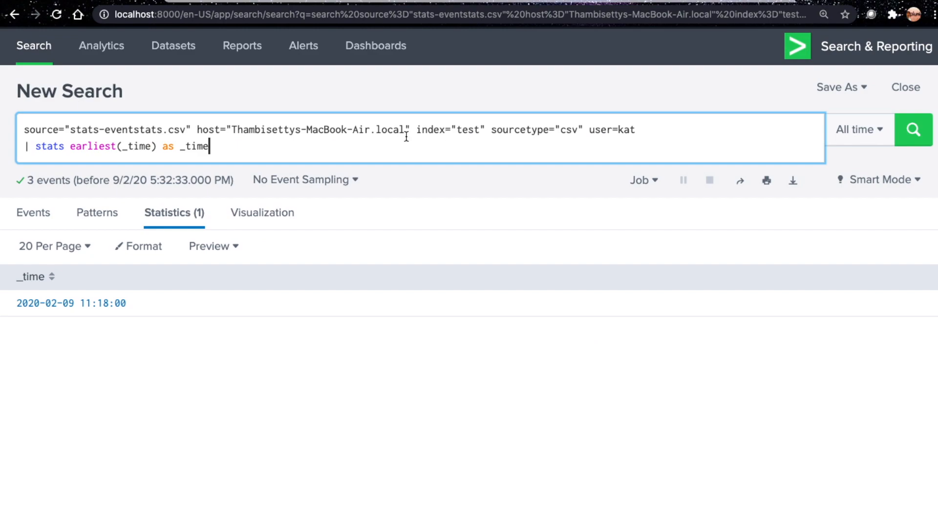
# - Add "by user" to the stats earliest(_time) as _time command, run the search, and switch to the Excel sheet
pyautogui.write('by user')
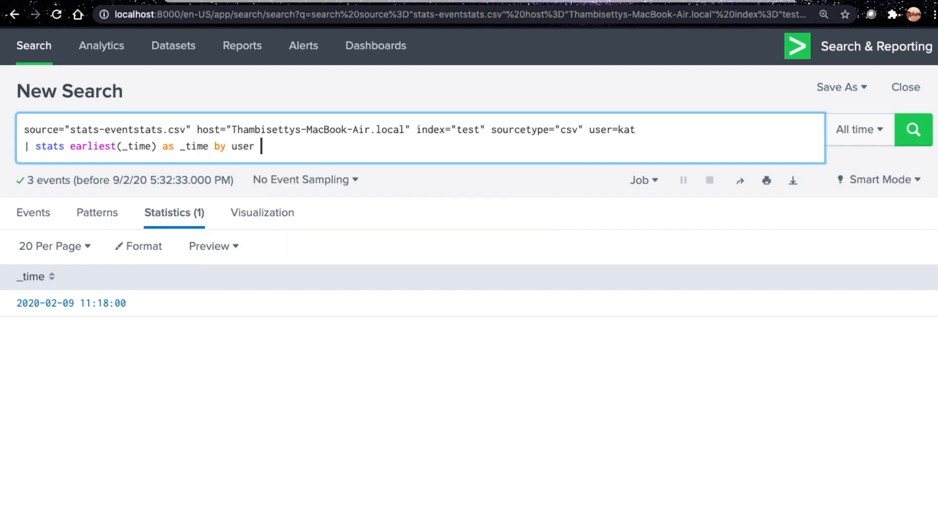
pyautogui.press('Return')
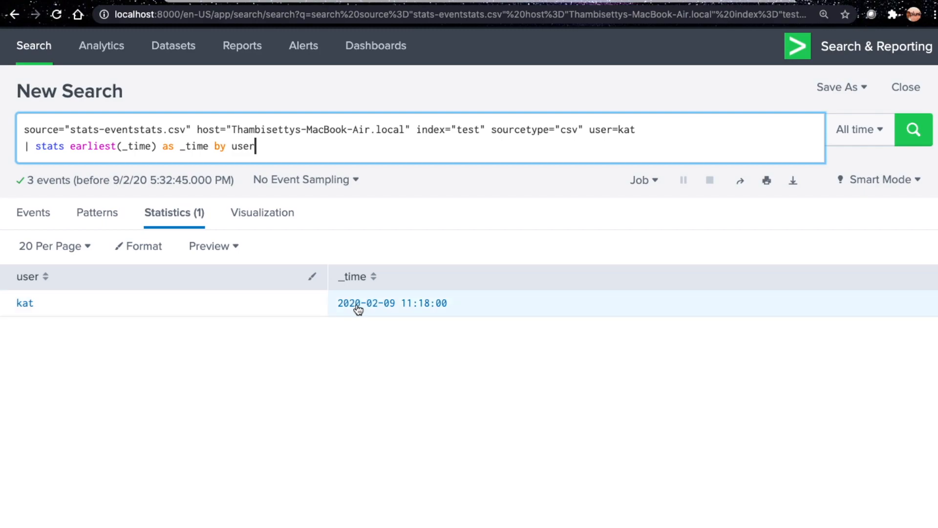
pyautogui.hotkey('ctrl', 'Left')
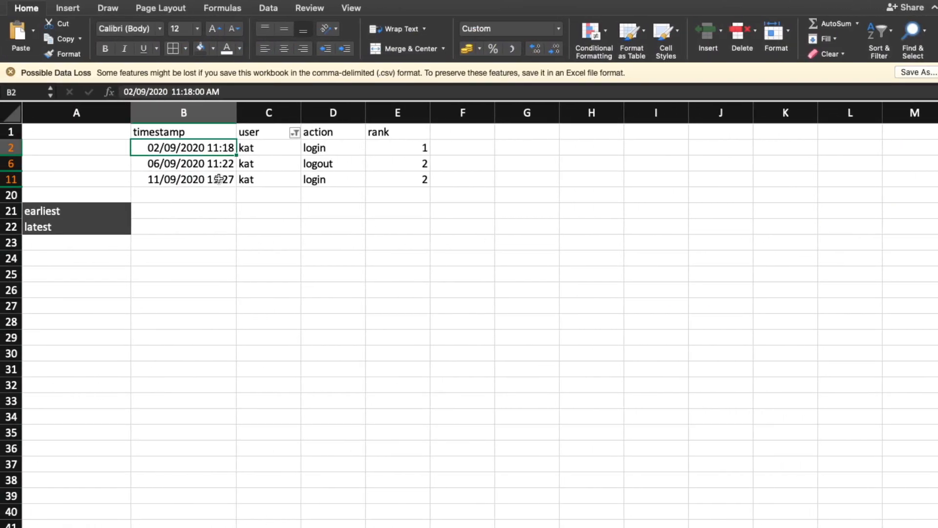
# - Return to the Splunk search, replace earliest with latest in the stats command, and run the search
pyautogui.click(307, 184)
pyautogui.press('Left')
pyautogui.press('Left')
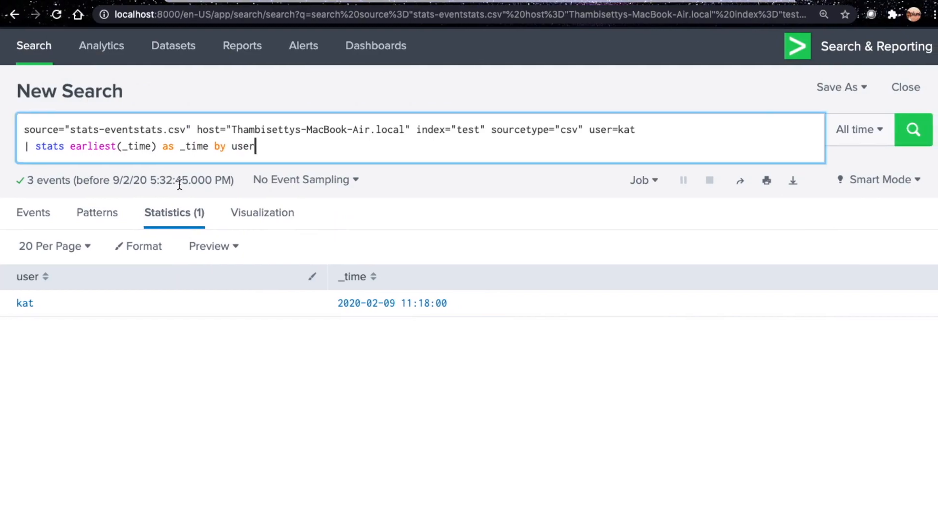
pyautogui.doubleClick(102, 147)
pyautogui.write('latest')
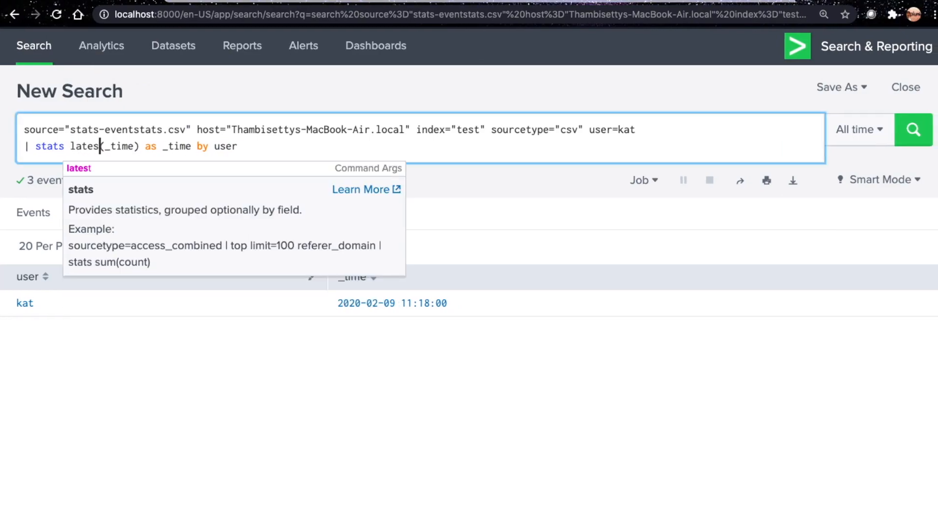
pyautogui.press('Return')
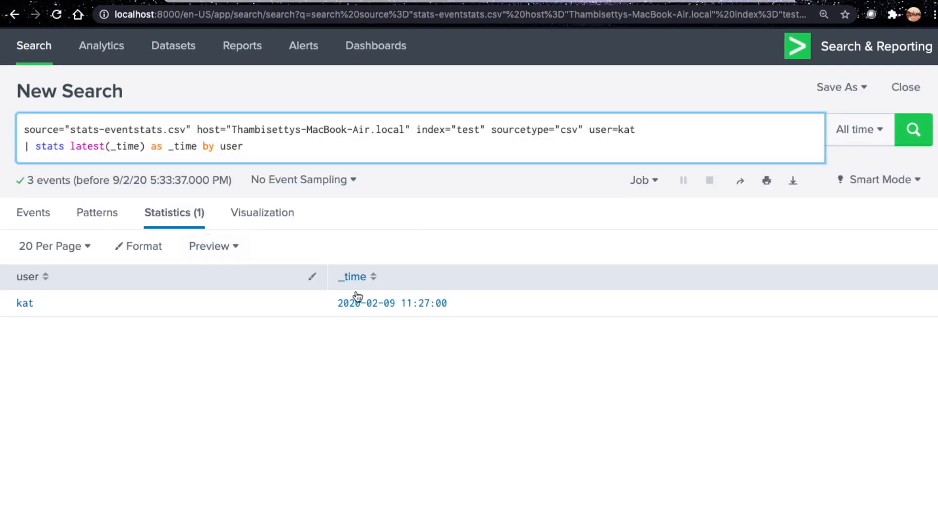
# - Switch to the Excel sheet and review the full timestamp data above the earliest and latest rows
pyautogui.hotkey('ctrl', 'Left')
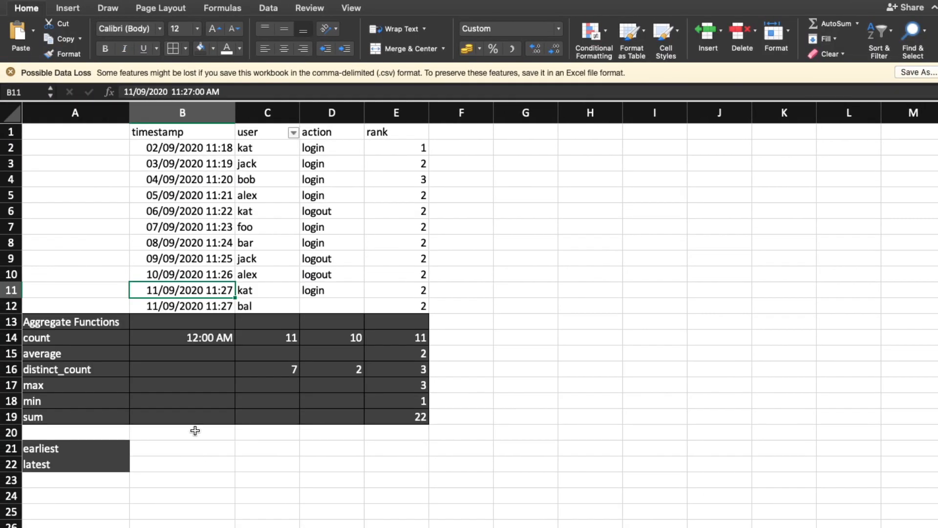
pyautogui.scroll(-2, 195, 431)
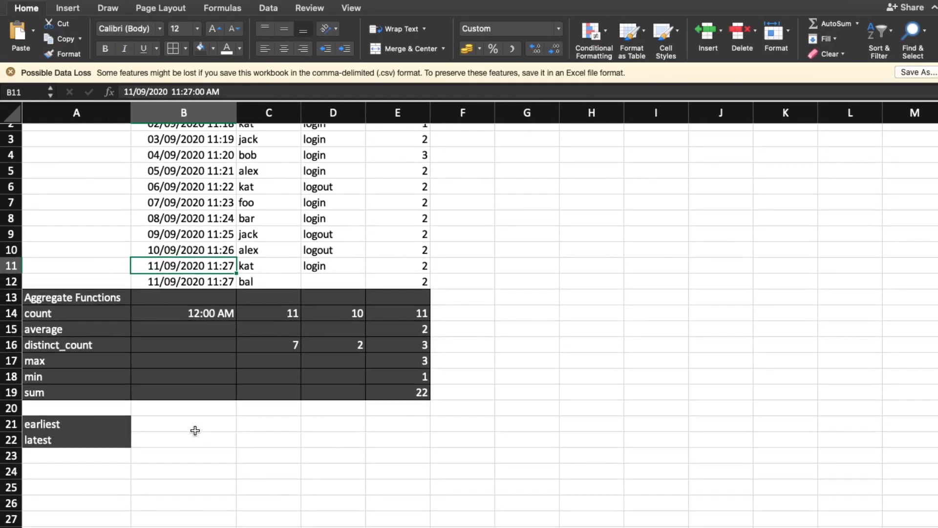
pyautogui.scroll(2, 155, 367)
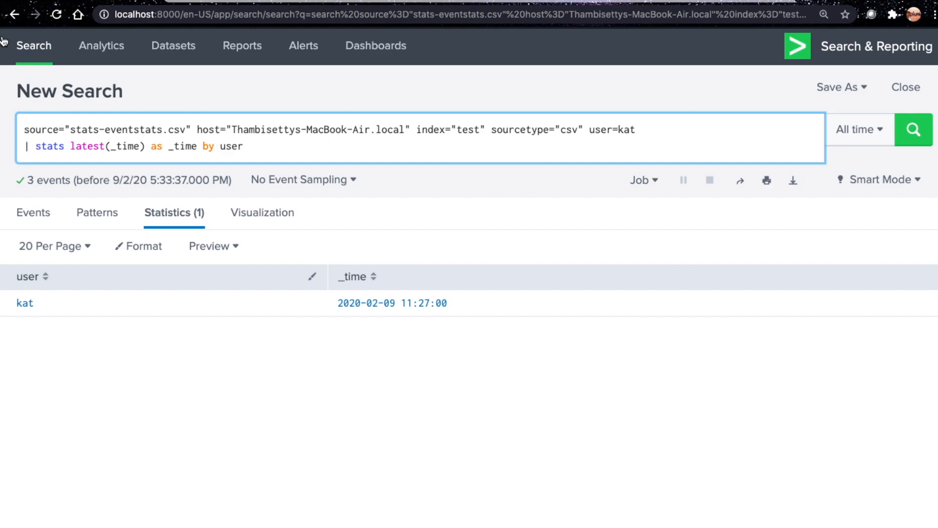
# - Go back to the stats count by user search, remove its sort and stats sum(count) lines, and run it
pyautogui.click(15, 14)
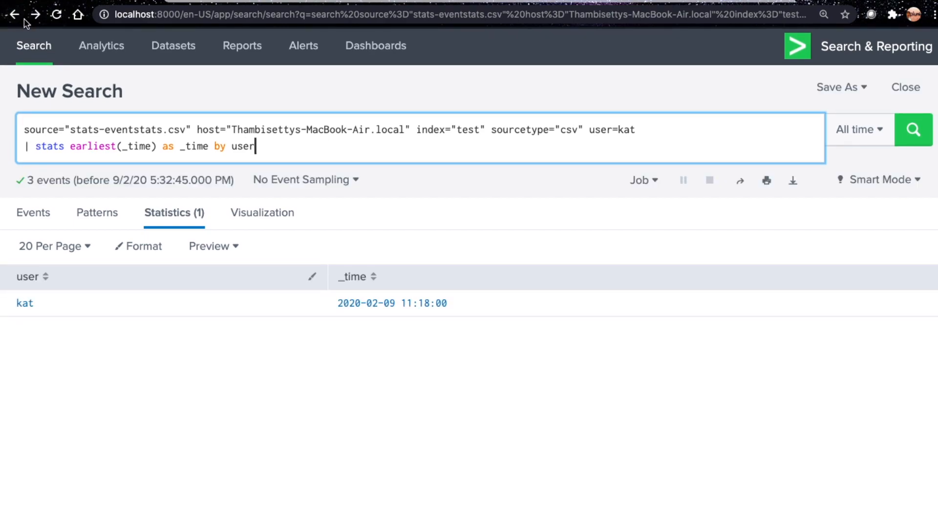
pyautogui.click(14, 16)
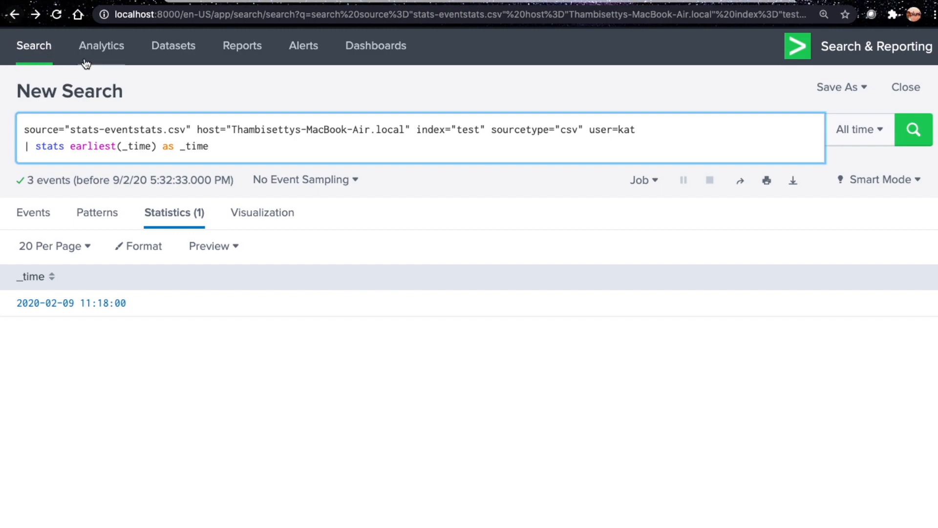
pyautogui.click(14, 16)
pyautogui.click(14, 16)
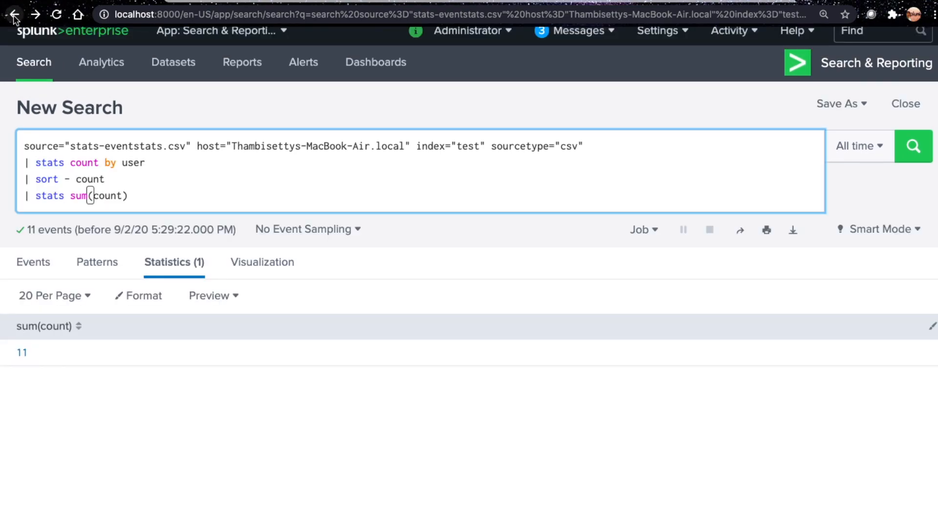
pyautogui.moveTo(25, 179); pyautogui.dragTo(193, 220)
pyautogui.press('BackSpace')
pyautogui.press('BackSpace')
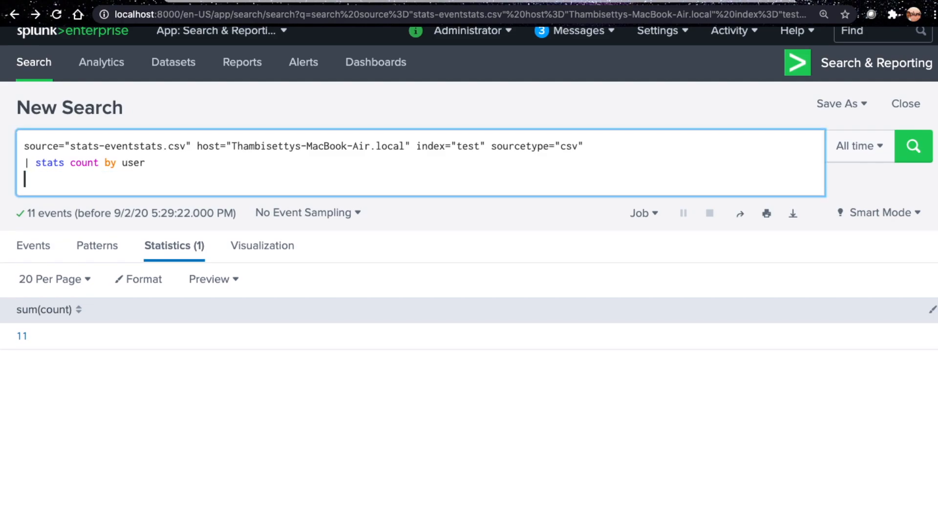
pyautogui.press('Return')
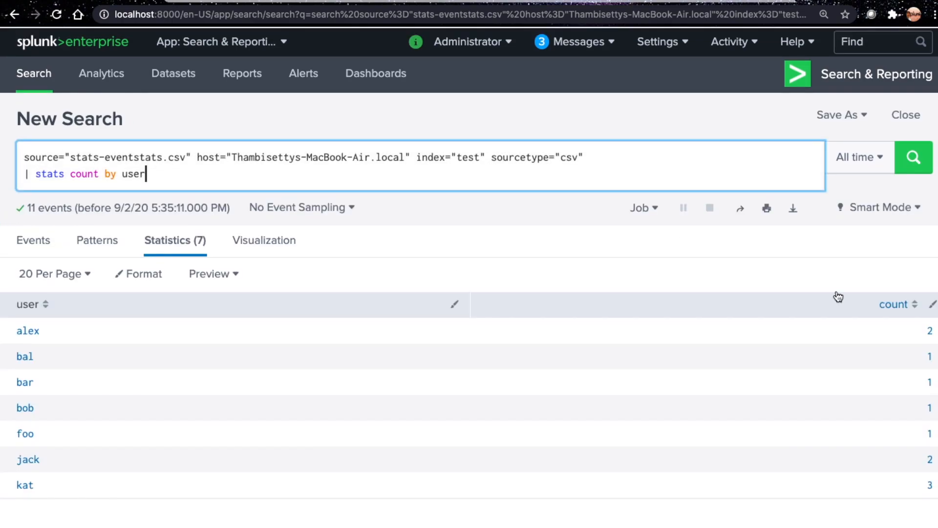
# - Review the supported aggregate, event order, multivalue and time functions in the Splunk stats documentation
pyautogui.scroll(-1, 836, 293)
pyautogui.click(454, 3)
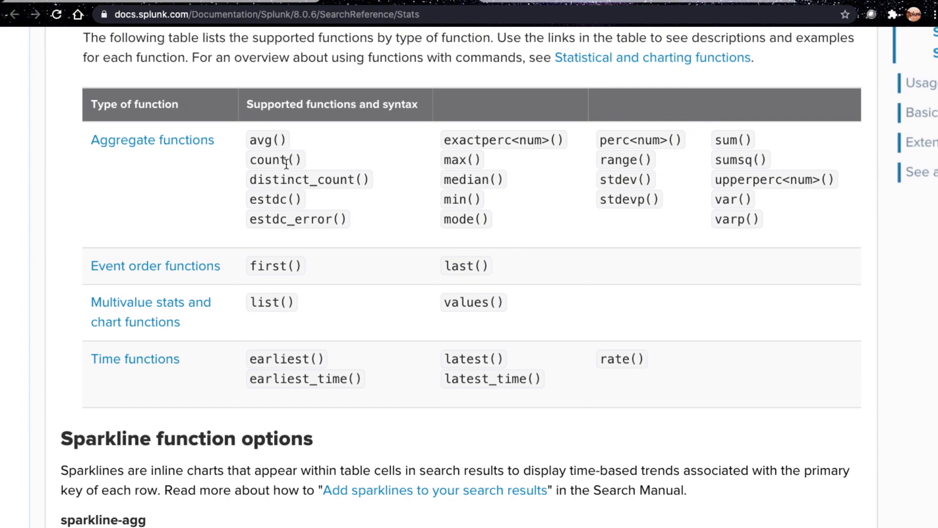
pyautogui.doubleClick(332, 179)
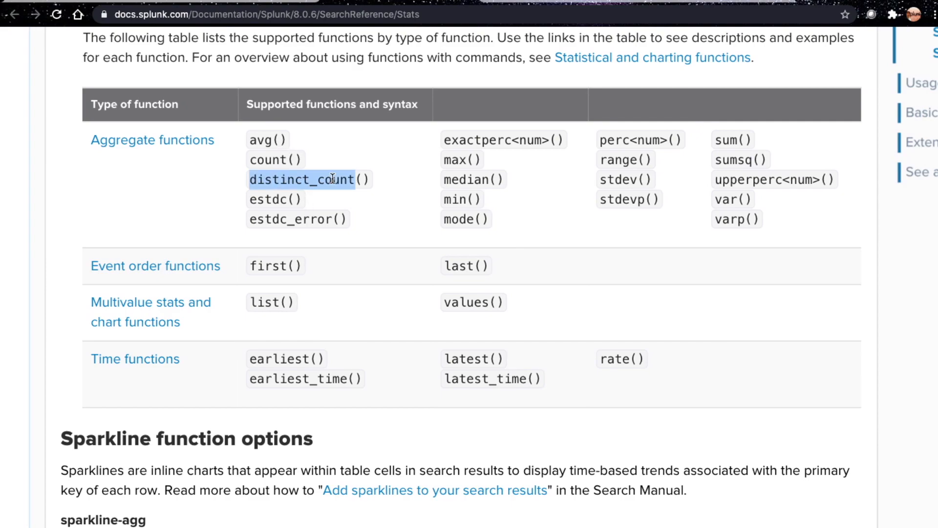
pyautogui.click(277, 202)
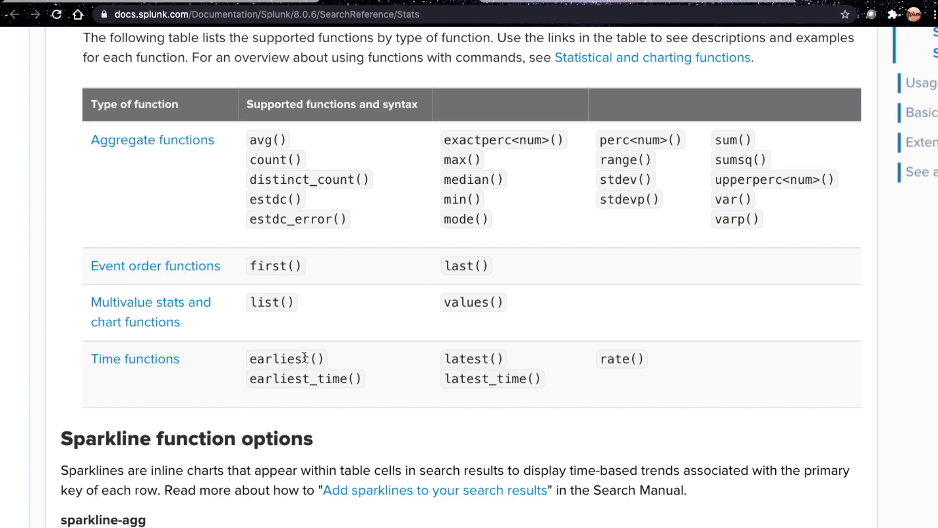
pyautogui.scroll(1, 385, 264)
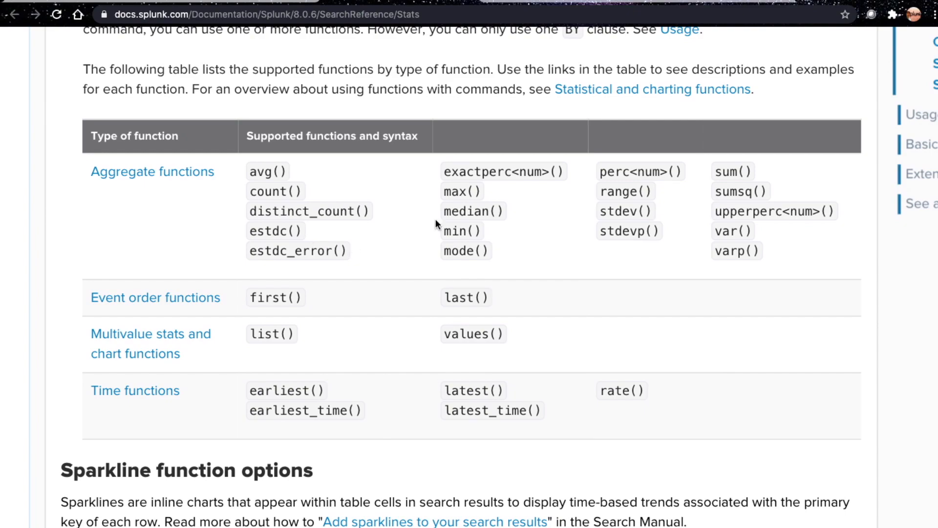
# - Return to the search and add a second stats line calculating avg(count) as avg_count
pyautogui.click(120, 2)
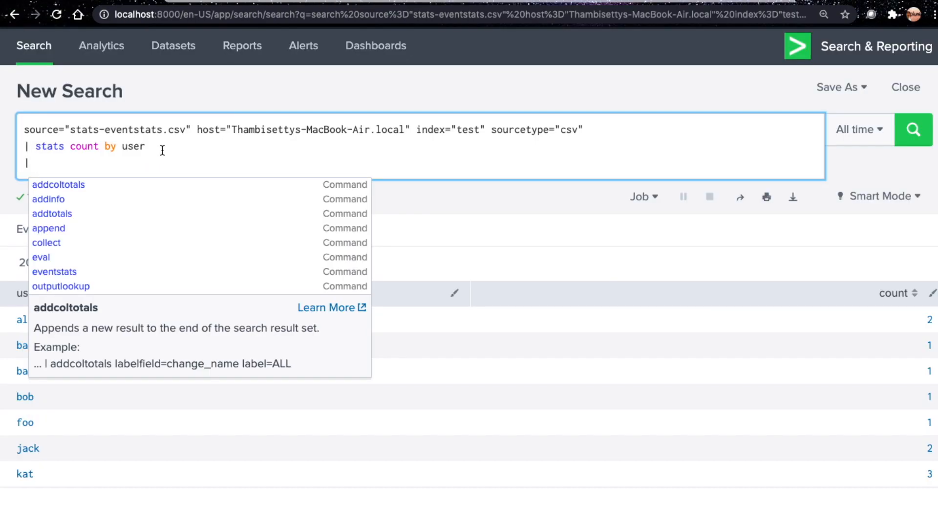
pyautogui.click(251, 156)
pyautogui.write('s')
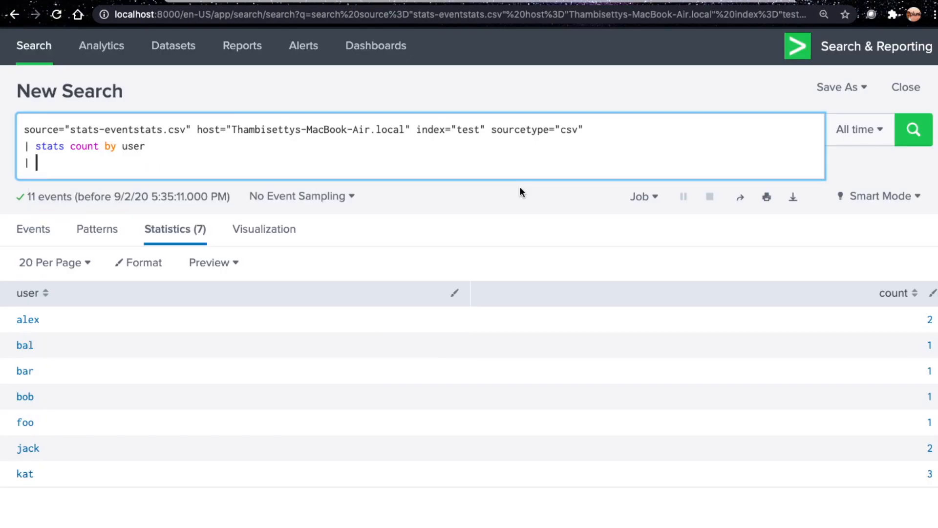
pyautogui.write('tats')
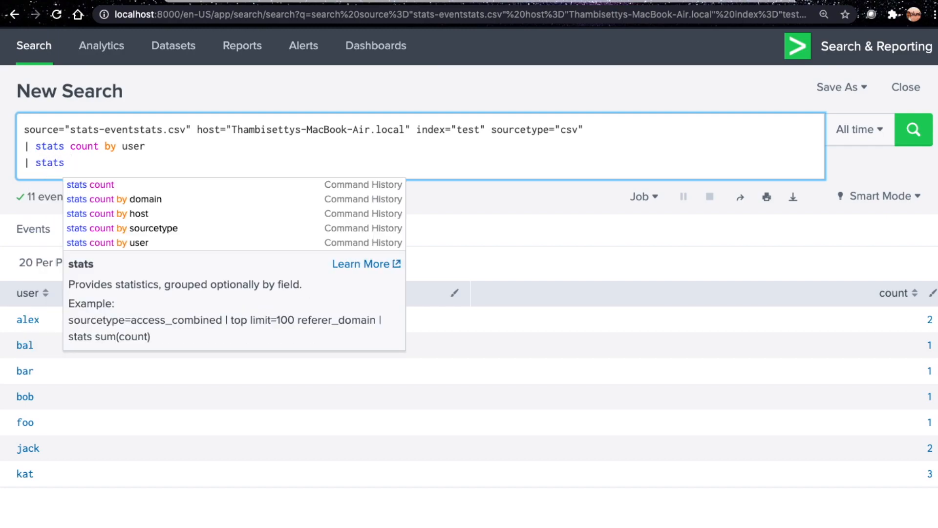
pyautogui.write(' avg(')
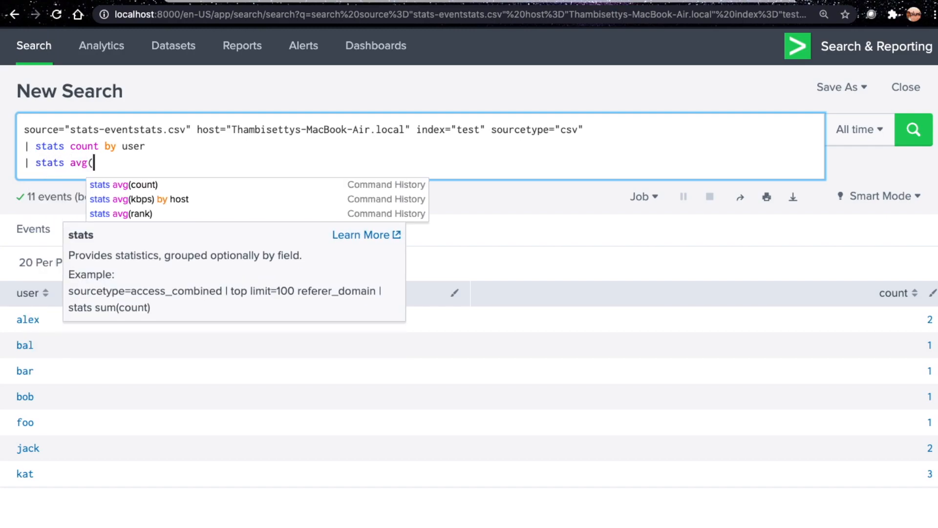
pyautogui.write('count) as ')
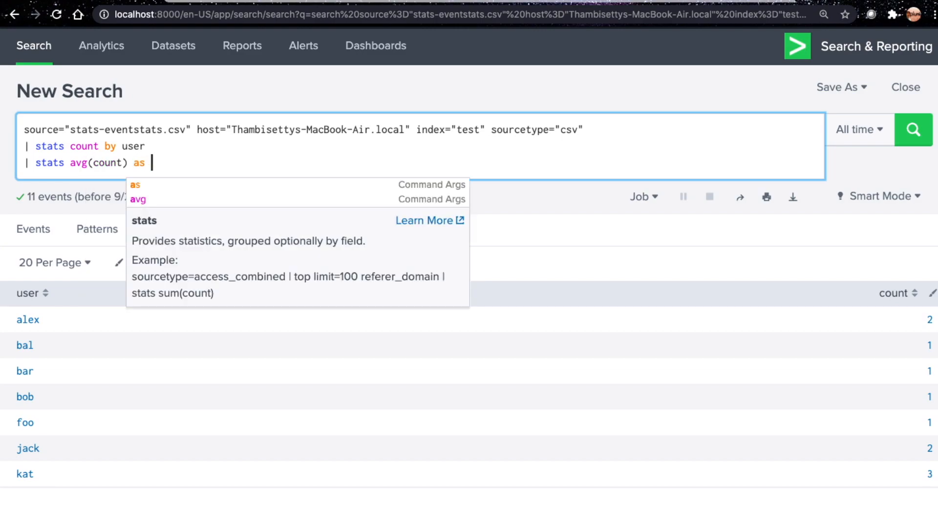
pyautogui.write('avg_count, m')
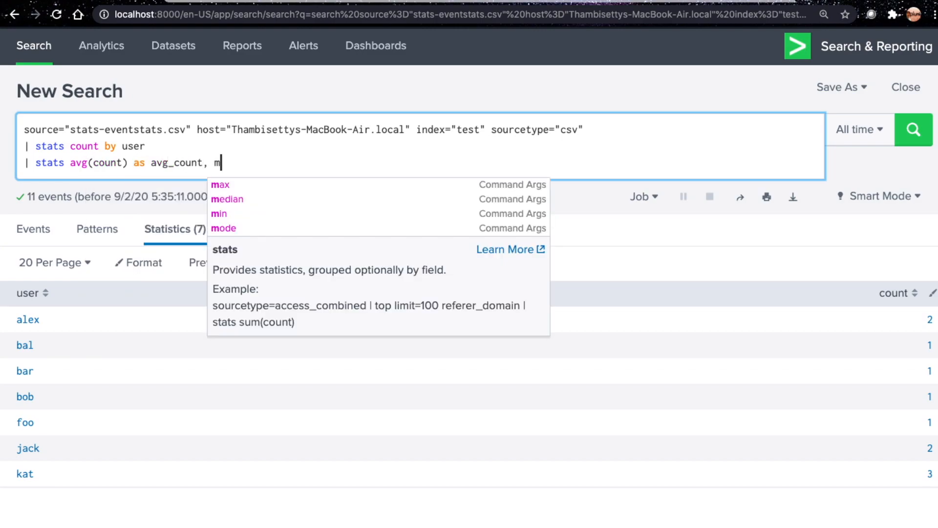
# - Add mean(count) as mean_count and mode(count) to the second stats command, checking the function list in the documentation
pyautogui.write('ea')
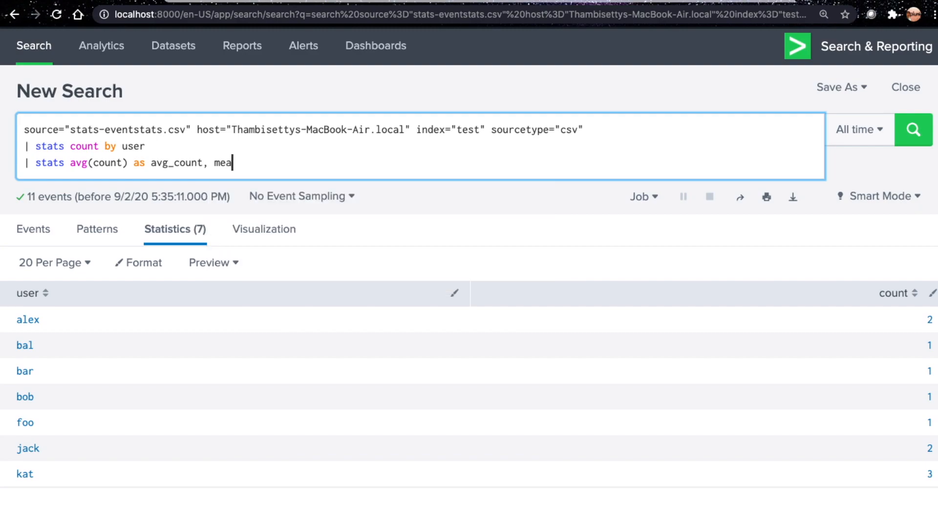
pyautogui.write('n(')
pyautogui.click(385, 2)
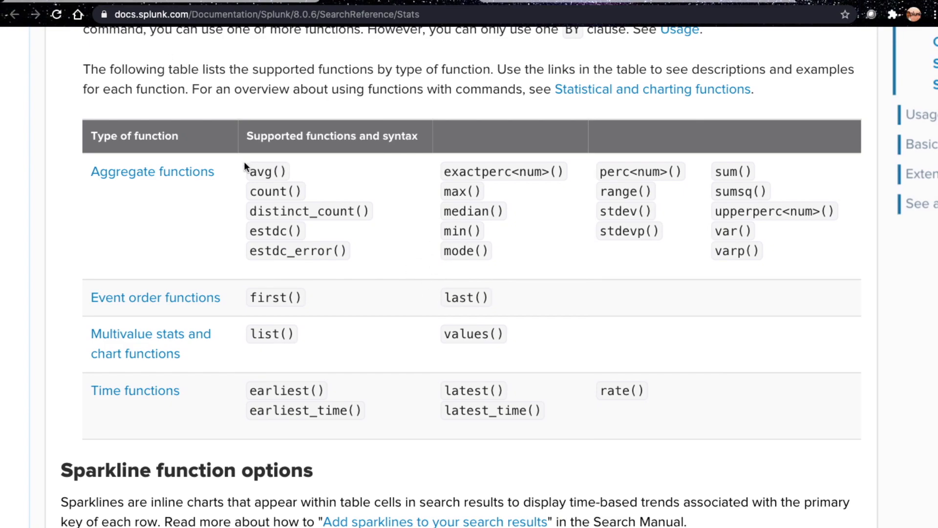
pyautogui.click(107, 4)
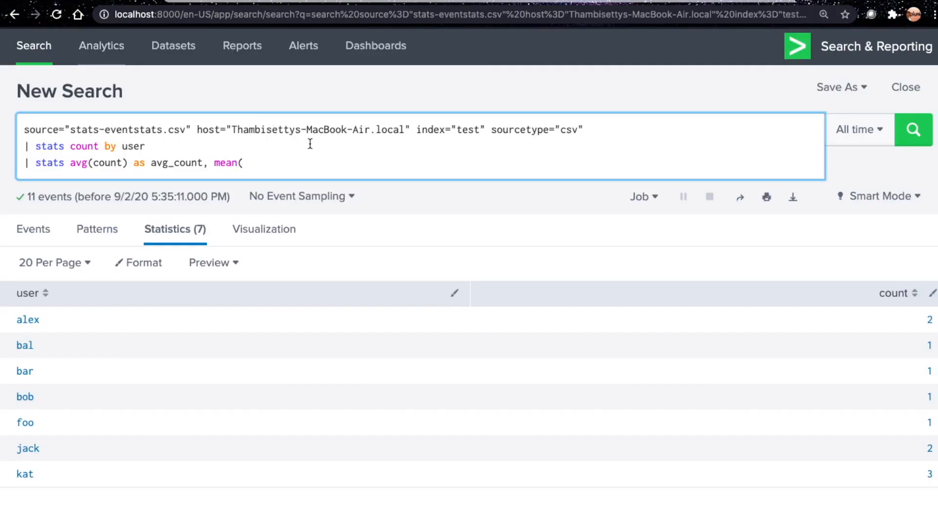
pyautogui.write('count')
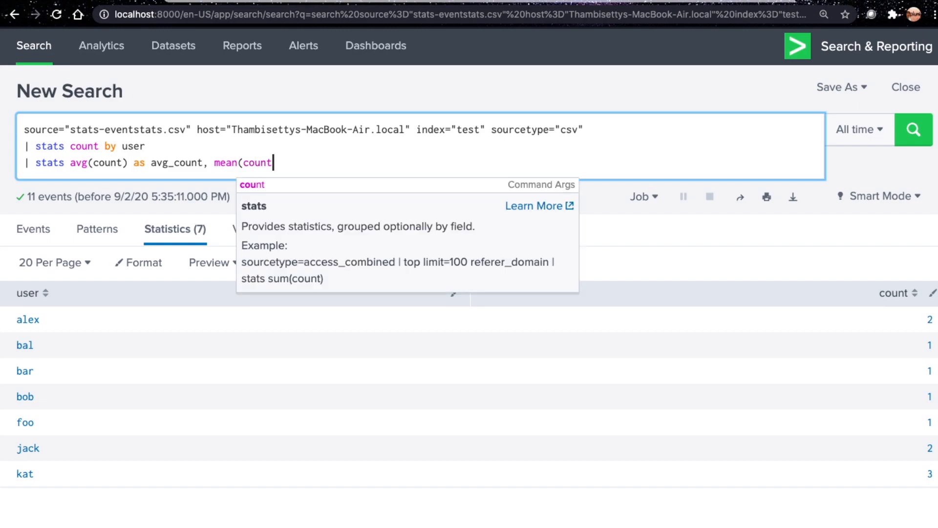
pyautogui.write(') as mean')
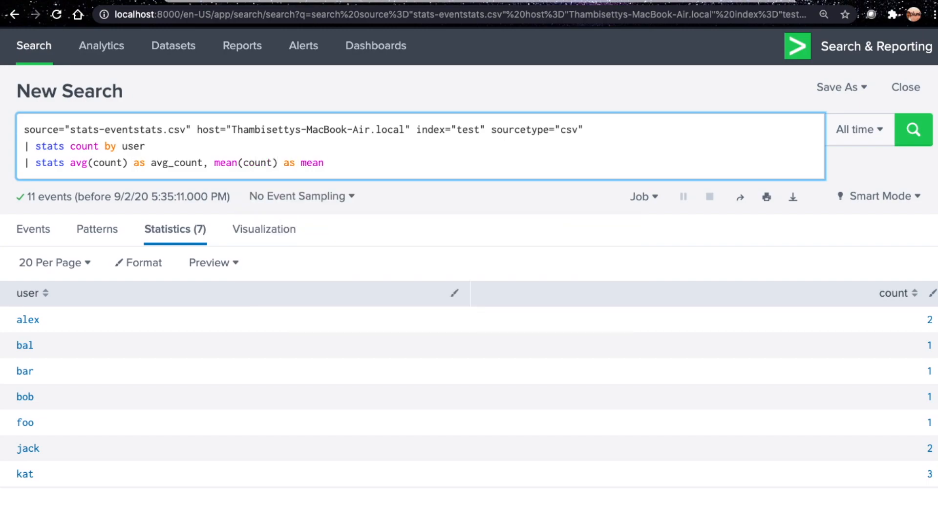
pyautogui.write('_count, mode(count) as mod')
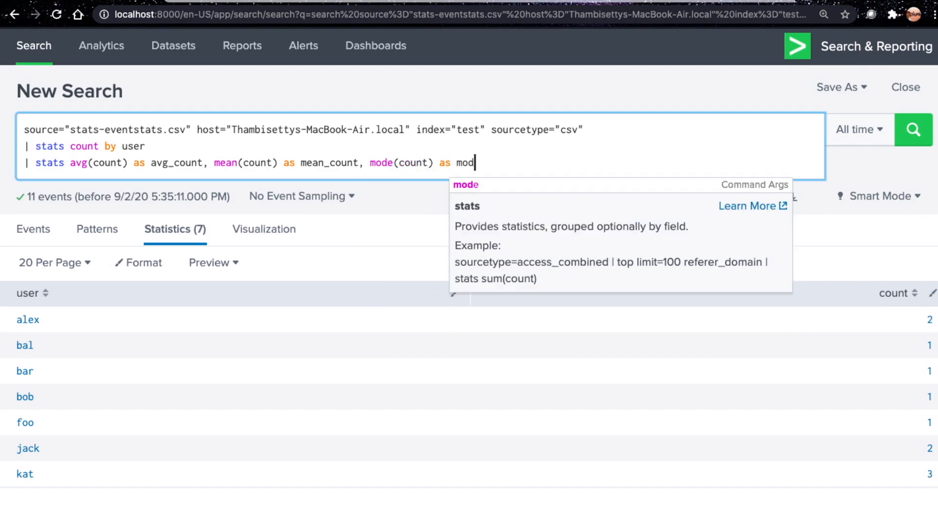
# - Complete the mode field name as mode_count, add median(count) as median_count, and run the search
pyautogui.write('e_count, medi')
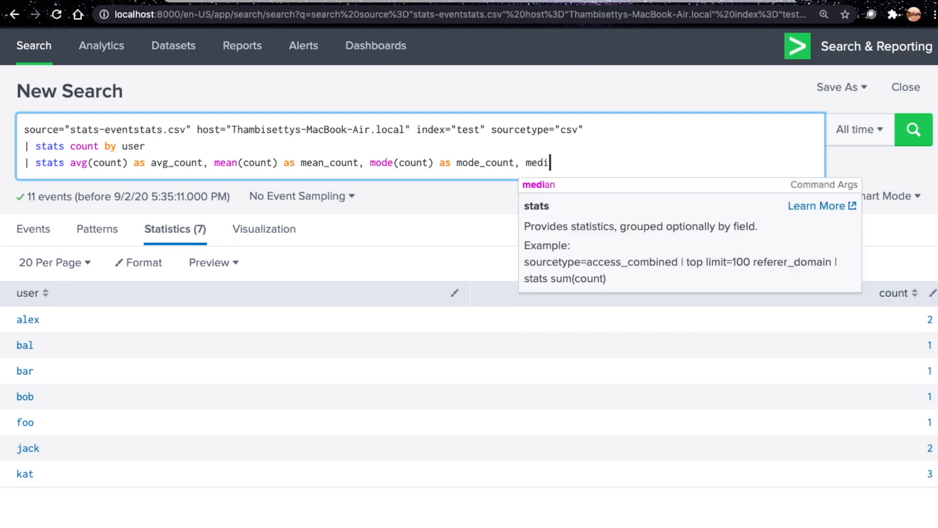
pyautogui.write('an(count) as ')
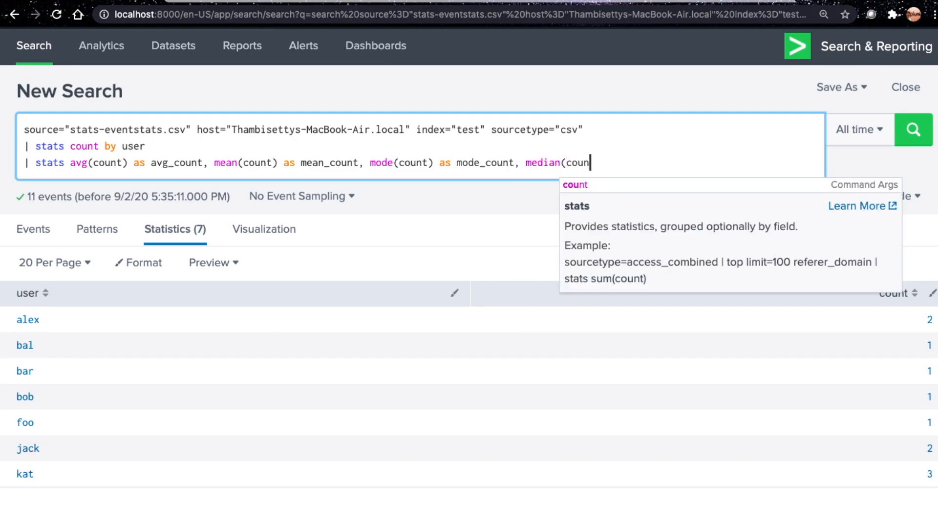
pyautogui.write('median')
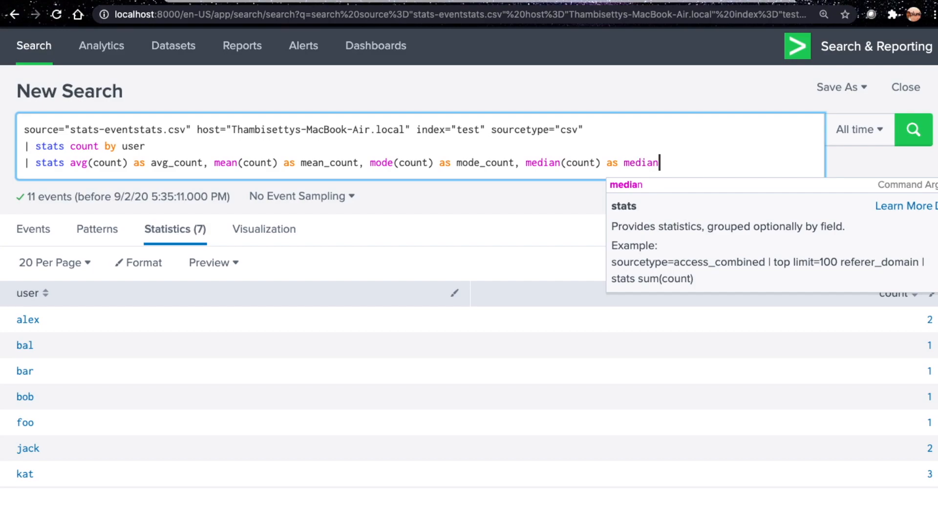
pyautogui.press('BackSpace')
pyautogui.write('_count')
pyautogui.press('Return')
# - Remove mean(count) as mean_count from the second stats command and rerun the search
pyautogui.click(100, 164)
pyautogui.click(220, 164)
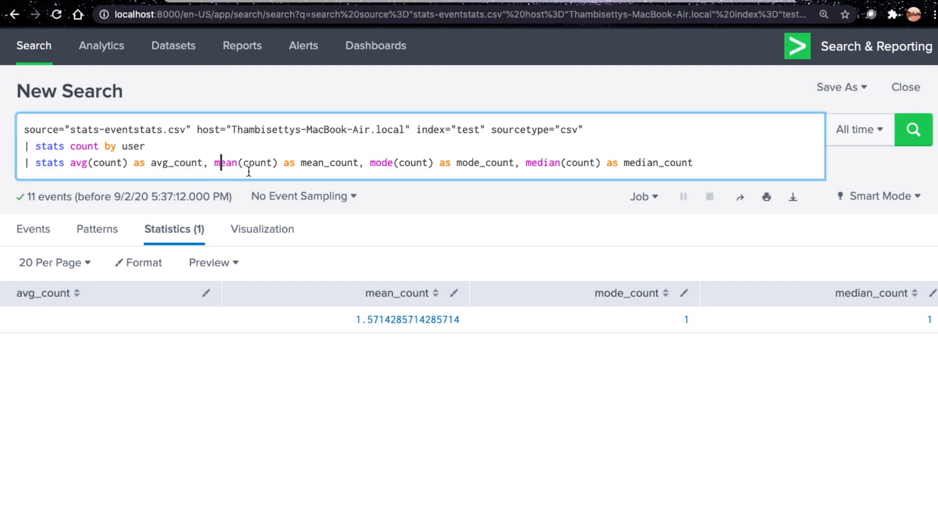
pyautogui.click(83, 163)
pyautogui.click(233, 164)
pyautogui.moveTo(213, 166); pyautogui.dragTo(357, 167)
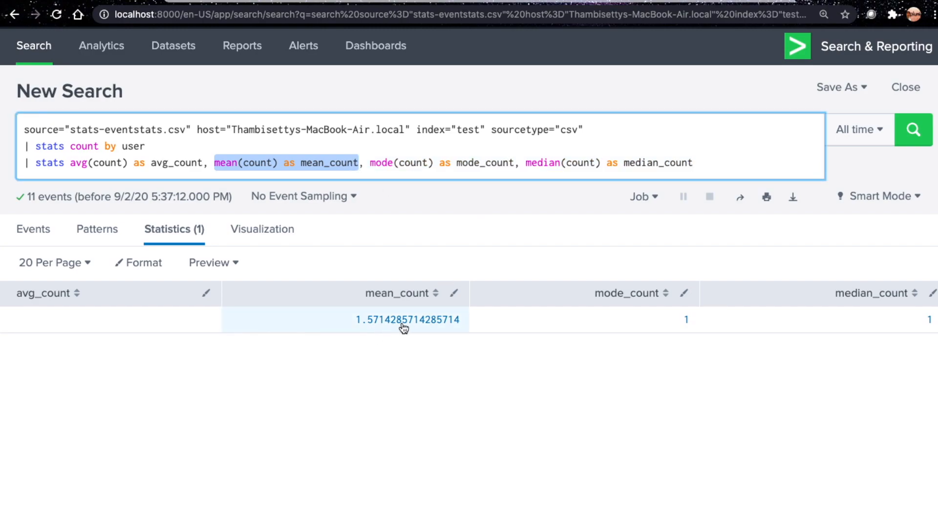
pyautogui.hotkey('shift', 'Right')
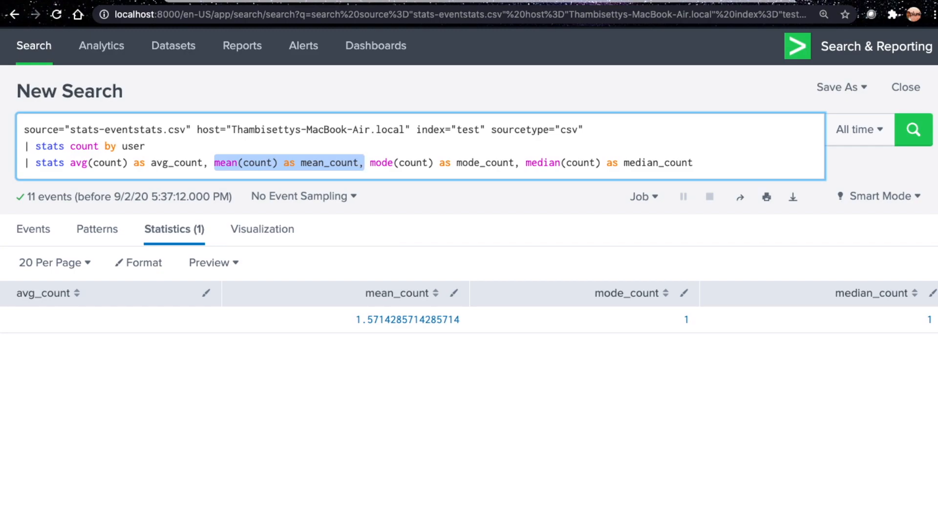
pyautogui.press('BackSpace')
pyautogui.press('Return')
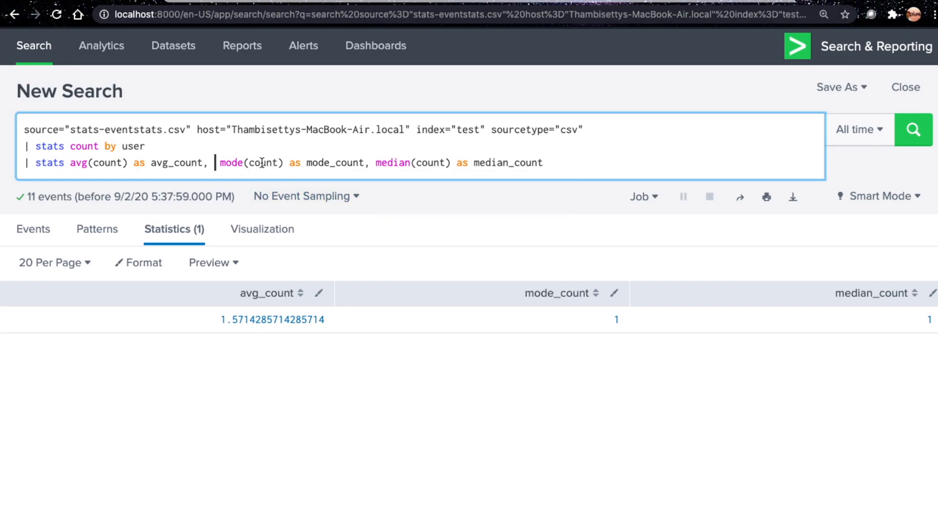
# - Change the second stats command, which calculates the average, mode and median, to eventstats
pyautogui.click(215, 163)
pyautogui.click(37, 163)
pyautogui.write('event')
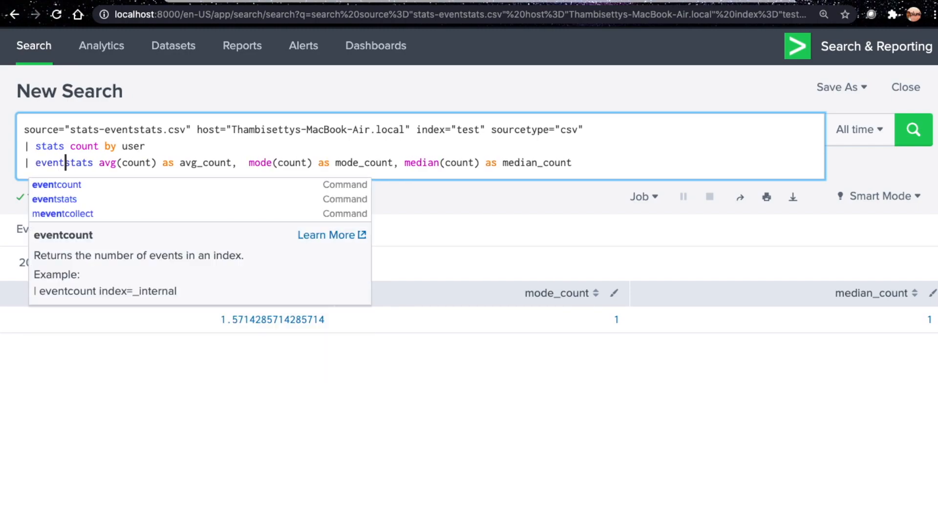
# - Run the search with the eventstats command
pyautogui.press('Return')
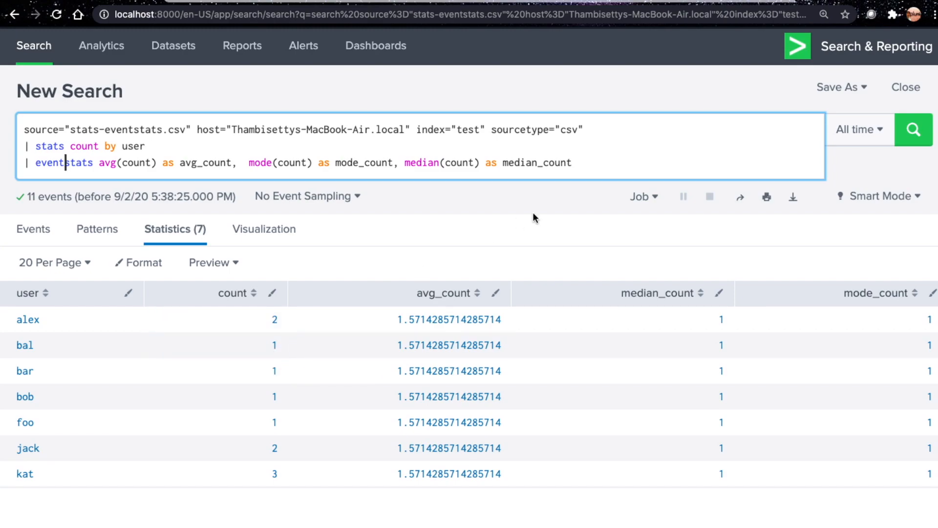
# - Write the sorted counts 1 1 1 1 2 2 3 below the search and set the middle value apart with spaces
pyautogui.click(591, 166)
pyautogui.hotkey('shift', 'Return')
pyautogui.hotkey('shift', 'Return')
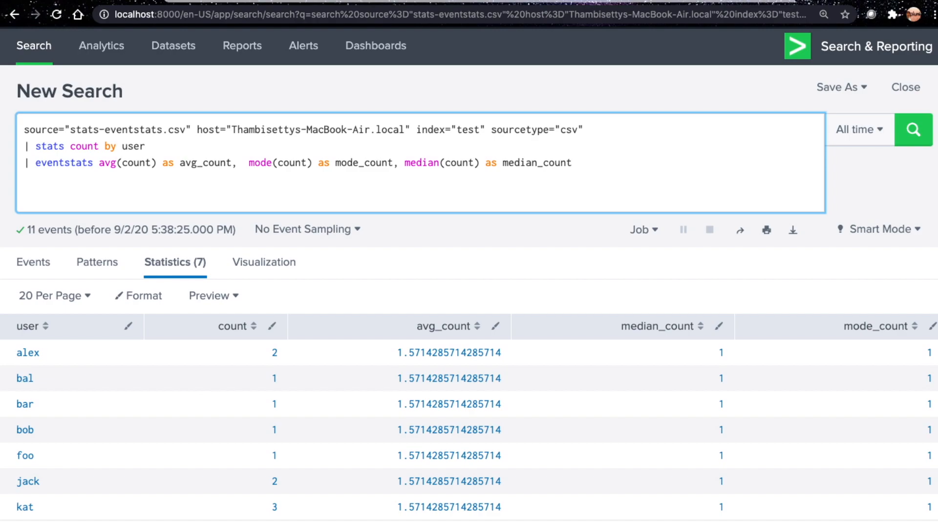
pyautogui.write('1 1 1 1 2 2 3')
pyautogui.click(69, 194)
pyautogui.click(64, 196)
pyautogui.click(55, 196)
pyautogui.press('Right')
pyautogui.click(76, 195)
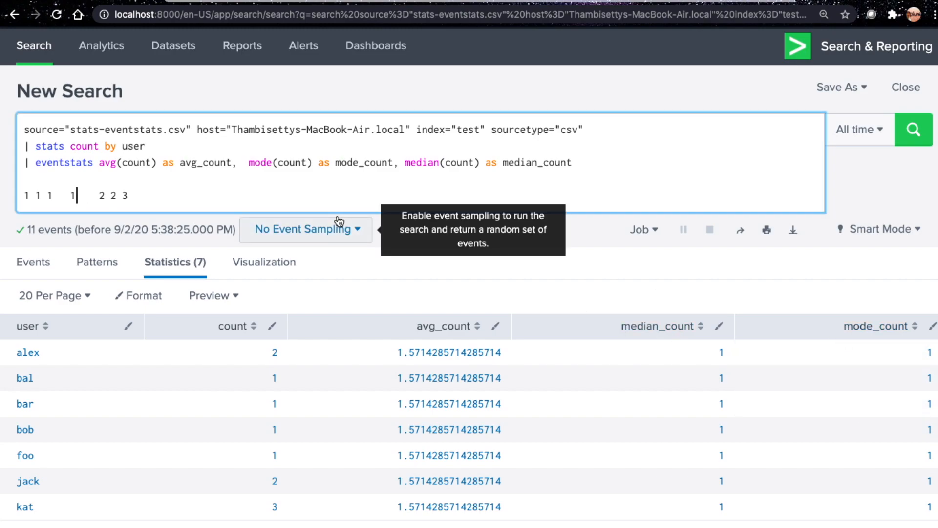
# - Change the third and fourth values of the count sequence below the search to 2
pyautogui.press('BackSpace')
pyautogui.write('2')
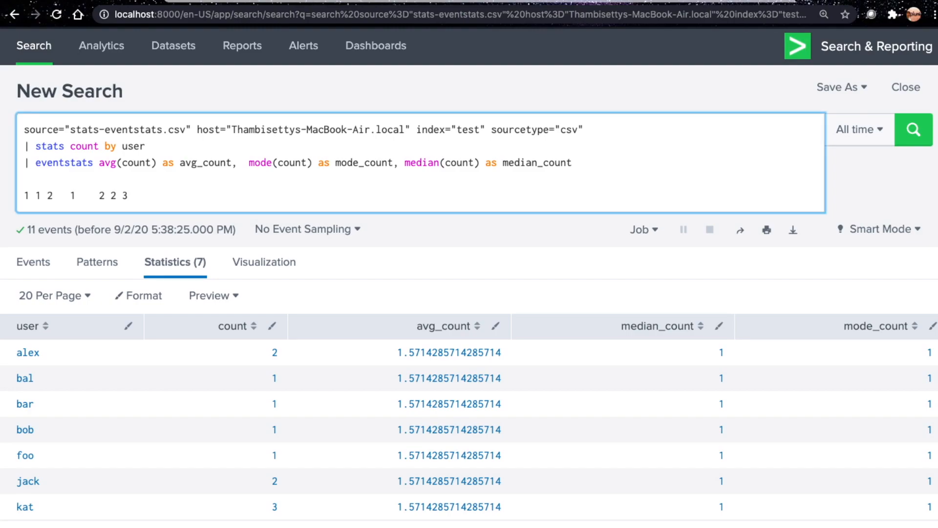
pyautogui.click(77, 196)
pyautogui.press('BackSpace')
pyautogui.write('2')
pyautogui.click(153, 196)
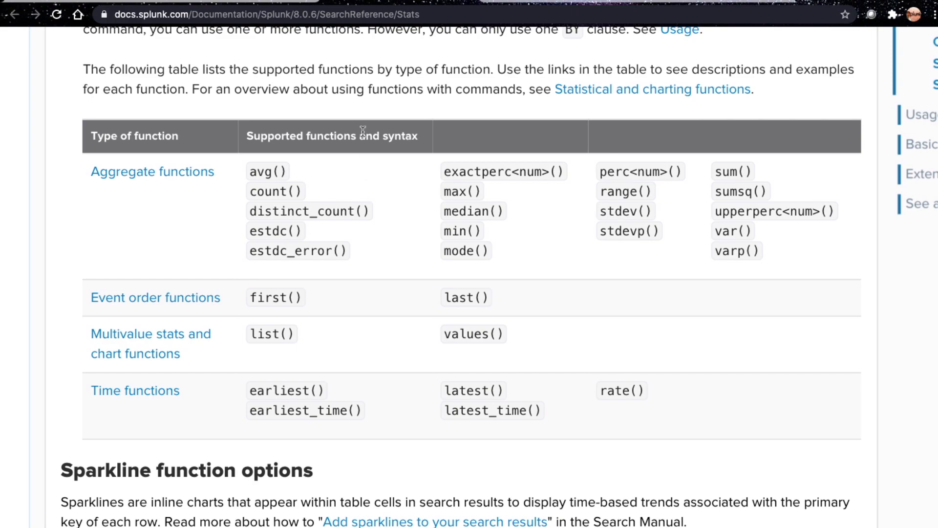
# - Replace the stats and eventstats lines, including the count sequence, with stats dc(user) as dc_user and run the search
pyautogui.click(112, 2)
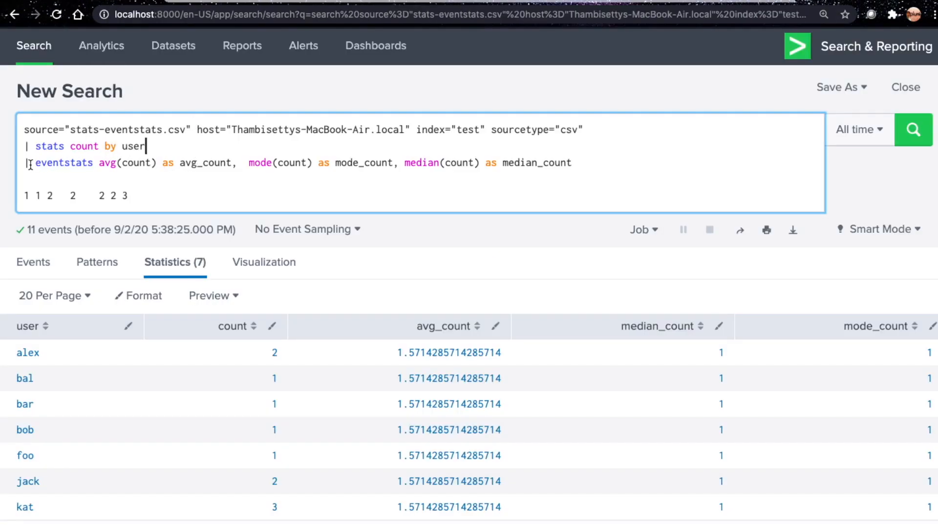
pyautogui.moveTo(30, 165); pyautogui.dragTo(21, 146)
pyautogui.write('| stat')
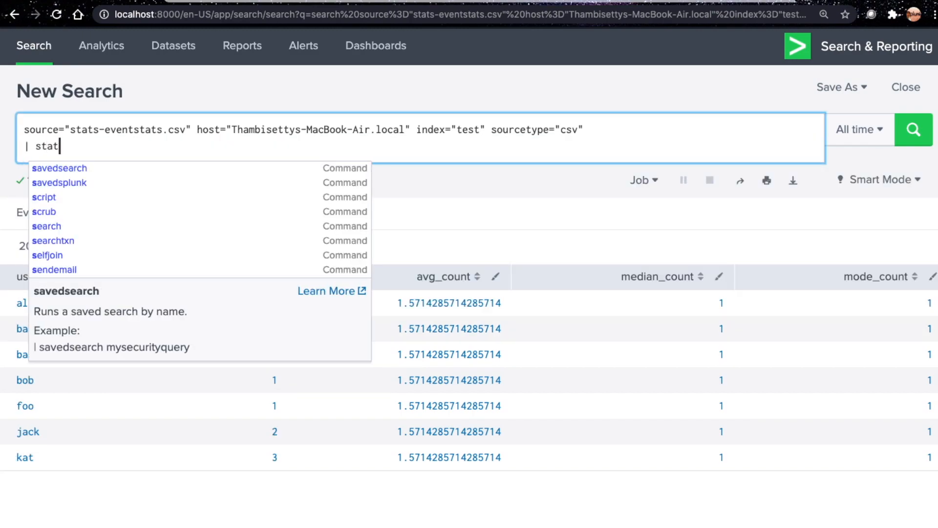
pyautogui.write('s dc(')
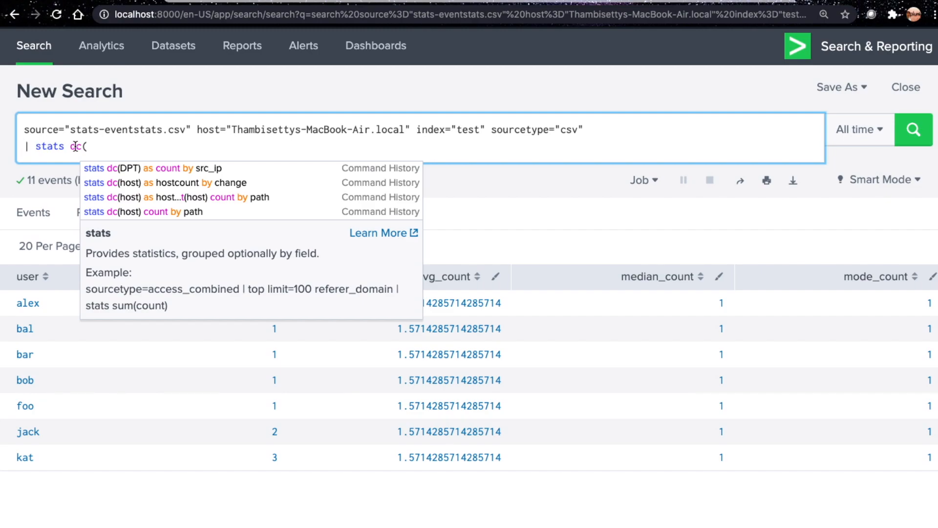
pyautogui.write('user) ')
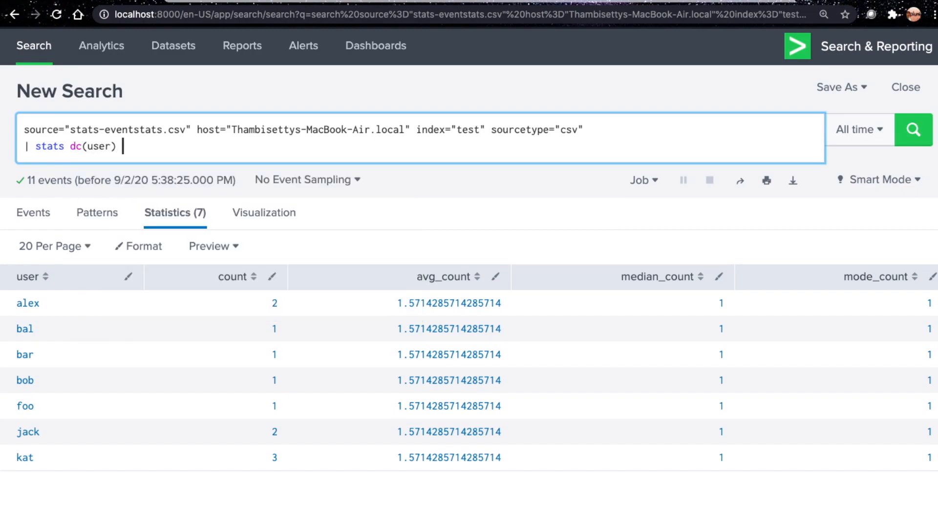
pyautogui.write('as dc_user')
pyautogui.press('Return')
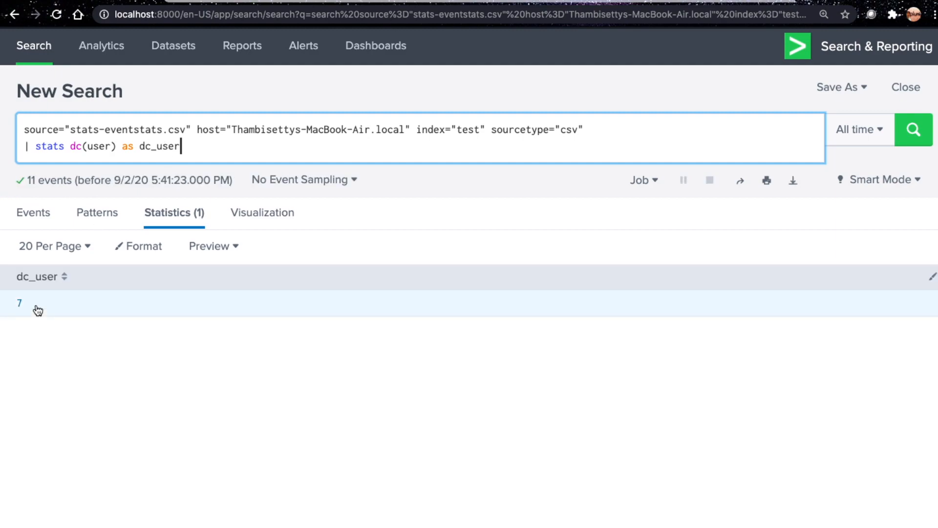
# - Add values(user) as values_user to the stats command and run the search
pyautogui.write('values(user) as values_')
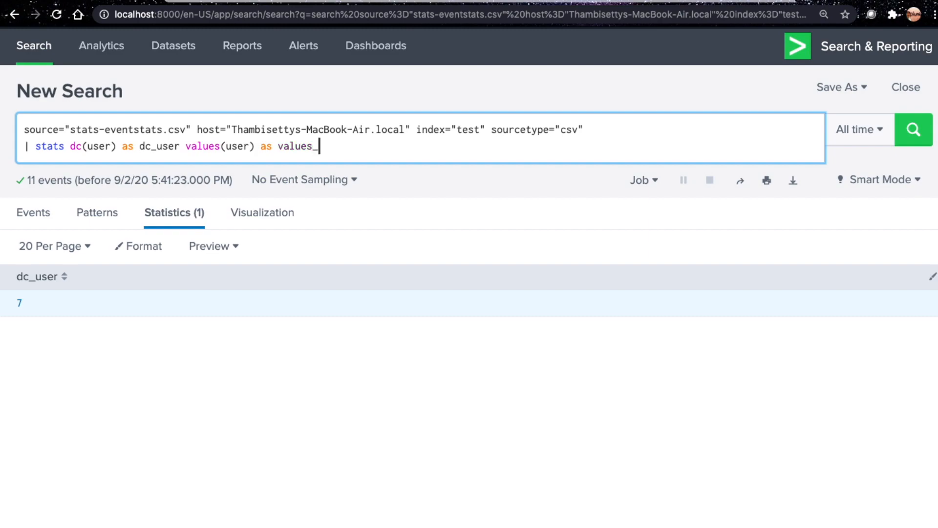
pyautogui.write('user')
pyautogui.press('Return')
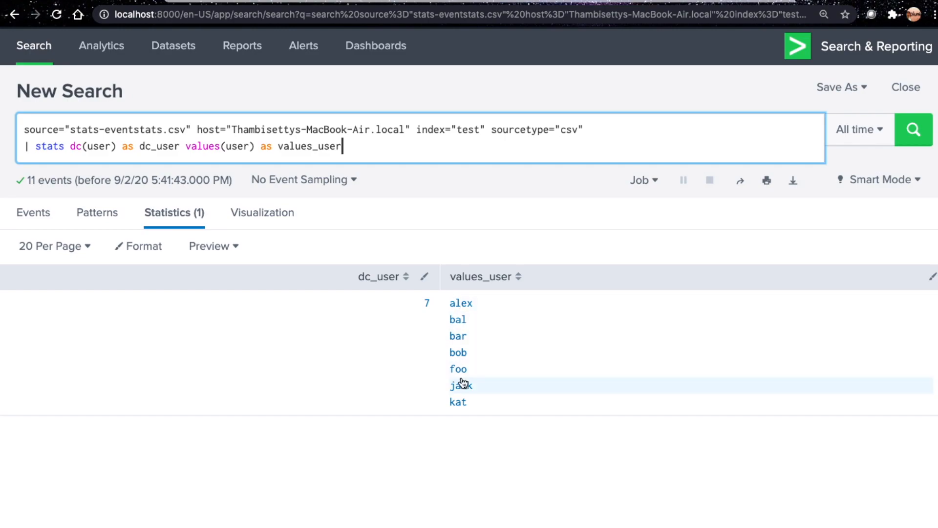
# - Check the values function in the documentation, and run the search with its stats line replaced by stats values(action) as values_aciton by user
pyautogui.click(400, 2)
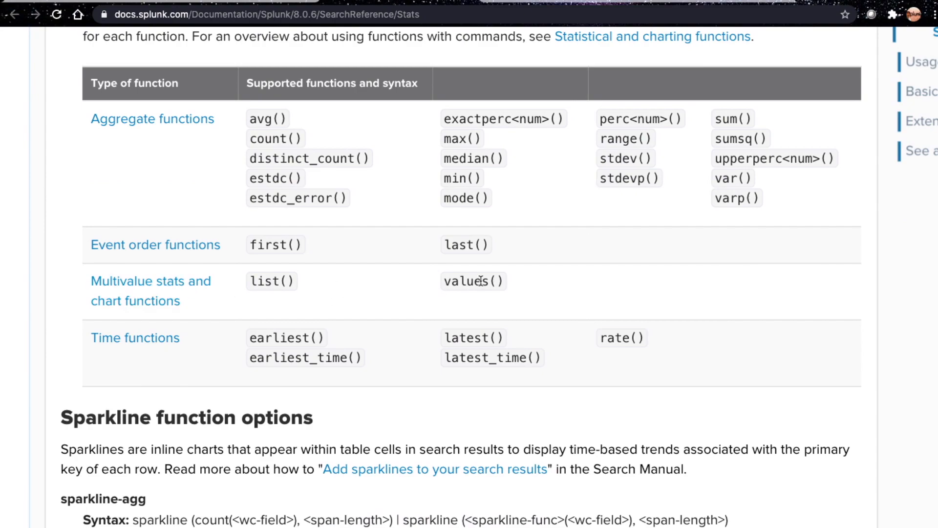
pyautogui.click(142, 2)
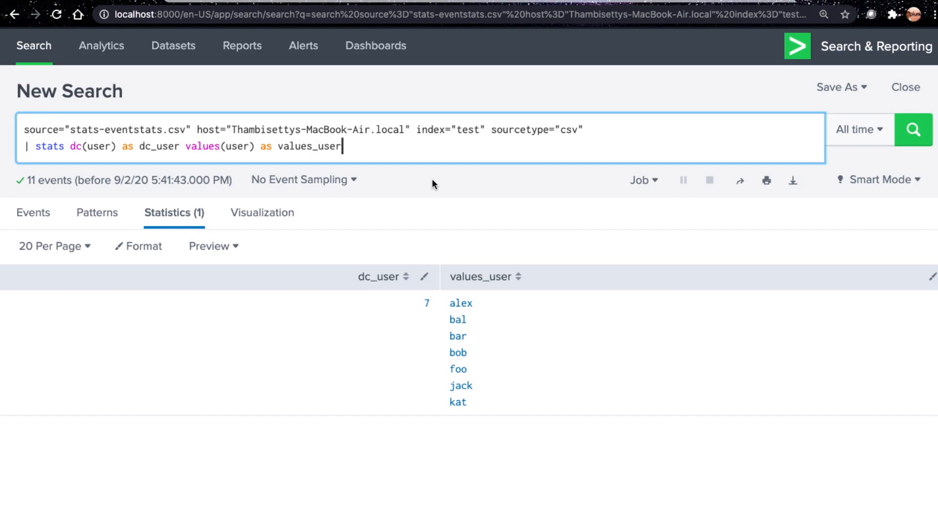
pyautogui.press('shift+super+Left')
pyautogui.write('| ')
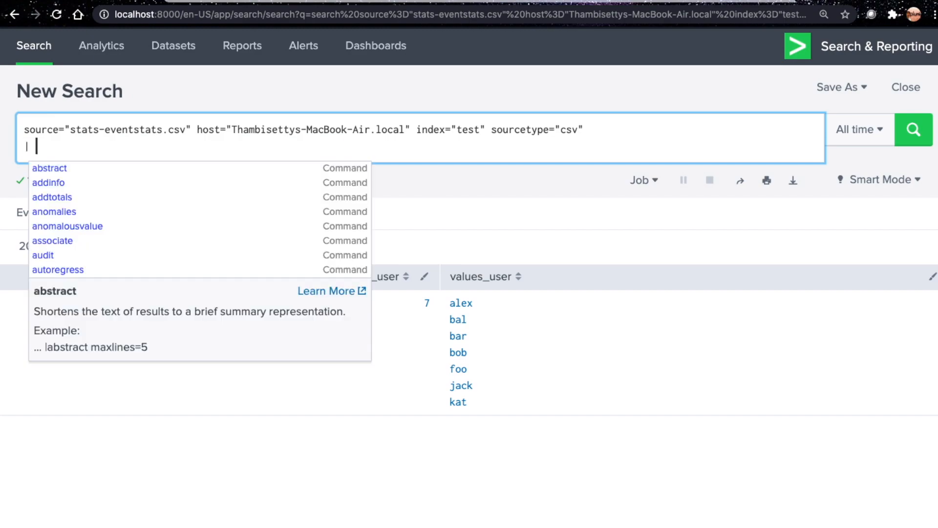
pyautogui.write('stats')
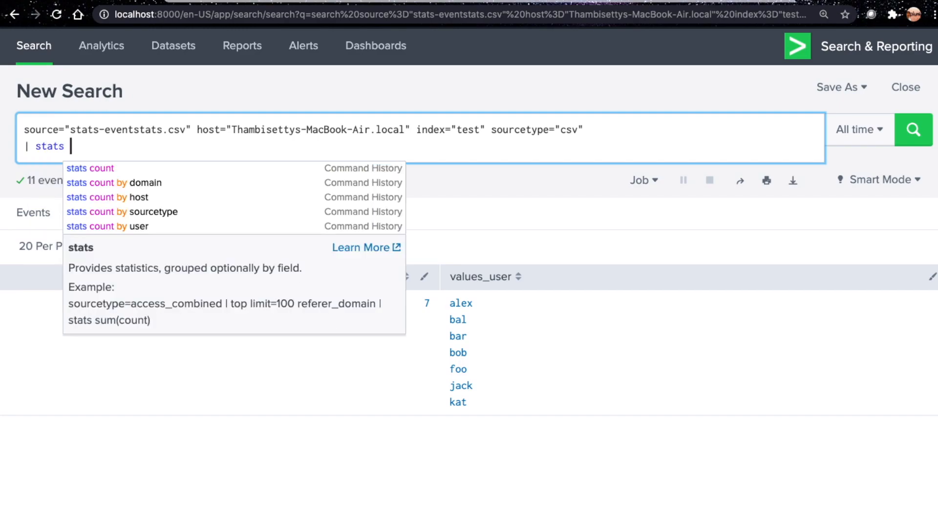
pyautogui.write(' values(action) as ')
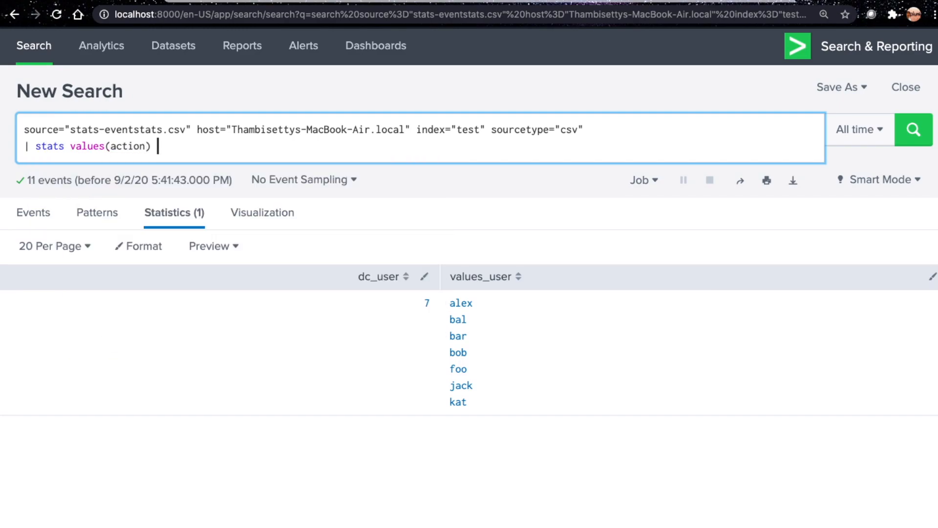
pyautogui.write('values_aciton')
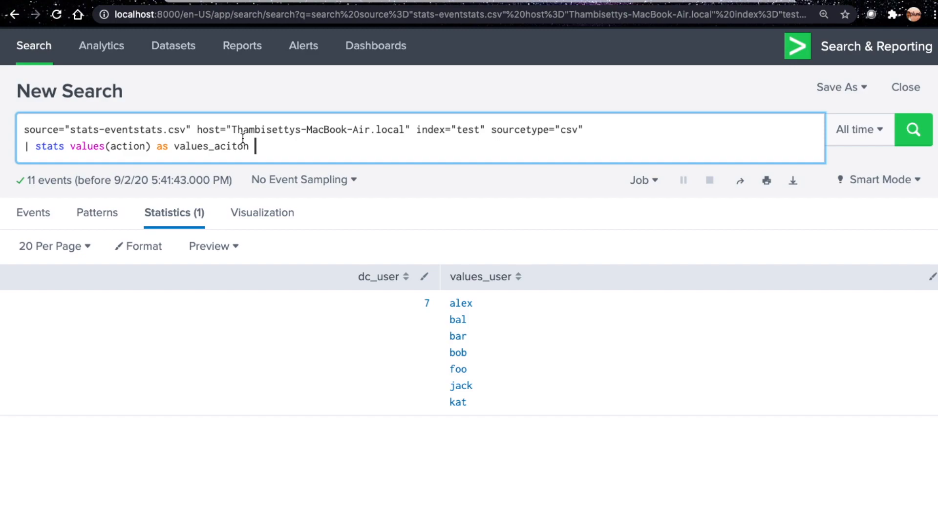
pyautogui.write(' b')
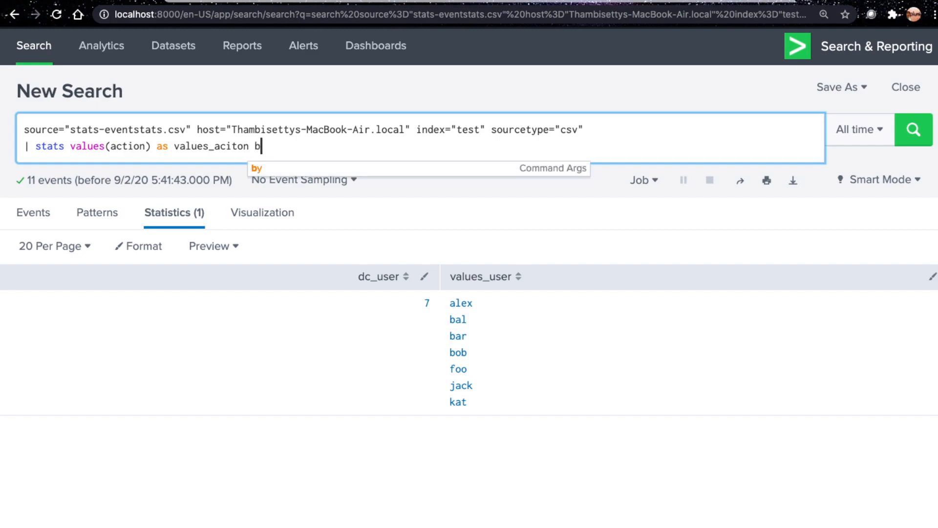
pyautogui.write('y user')
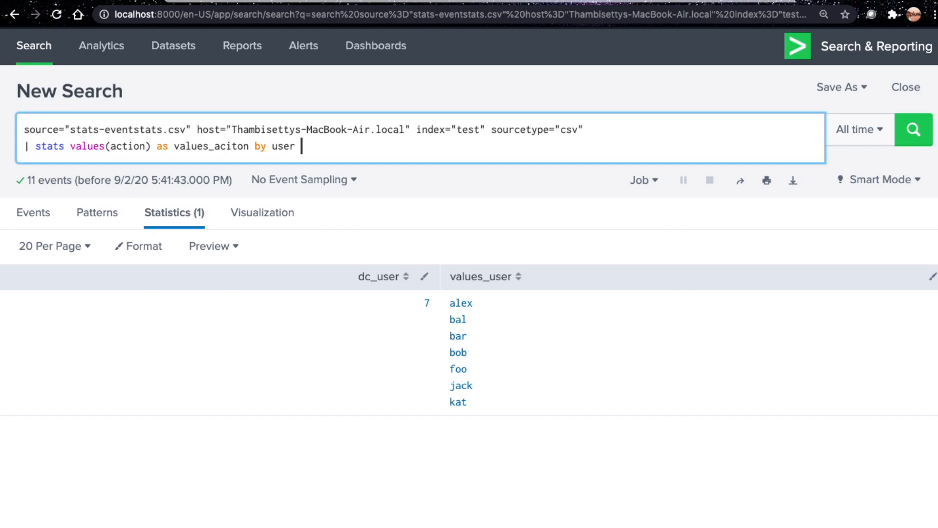
pyautogui.press('Return')
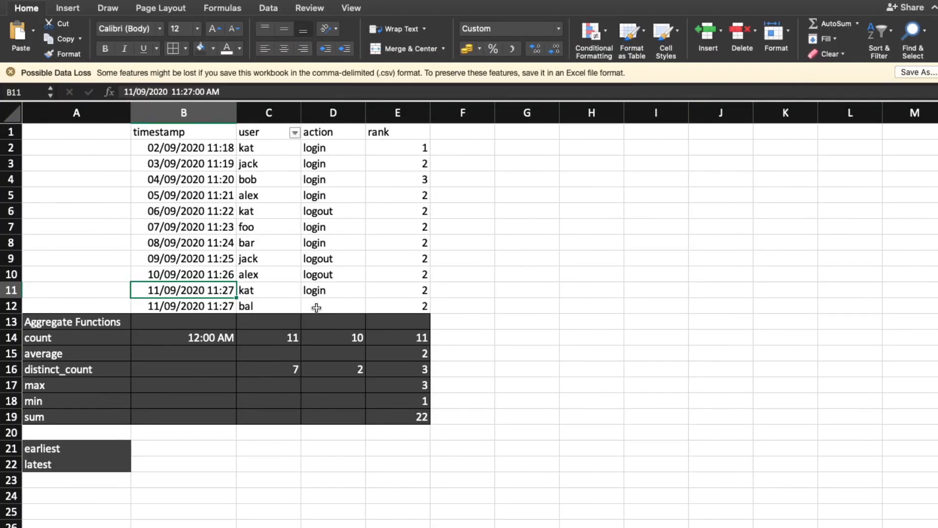
# - Switch to the Excel sheet, filter the user column to the first data row's user, and compare the actions with the search results
pyautogui.click(317, 308)
pyautogui.hotkey('ctrl', 'Right')
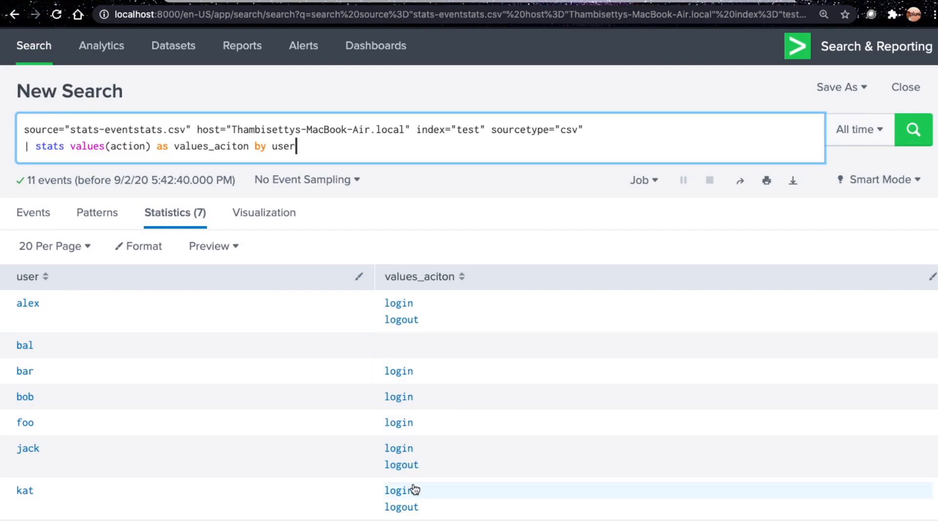
pyautogui.hotkey('ctrl', 'Left')
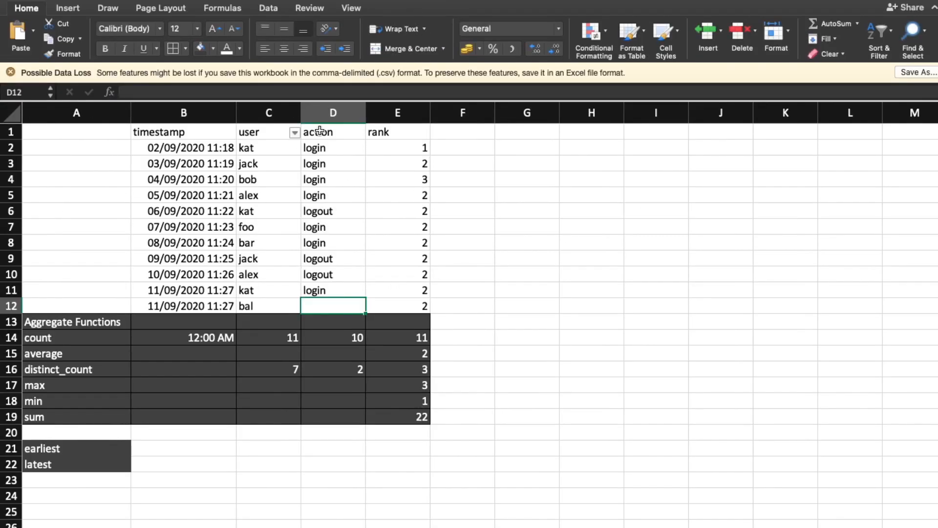
pyautogui.click(297, 135)
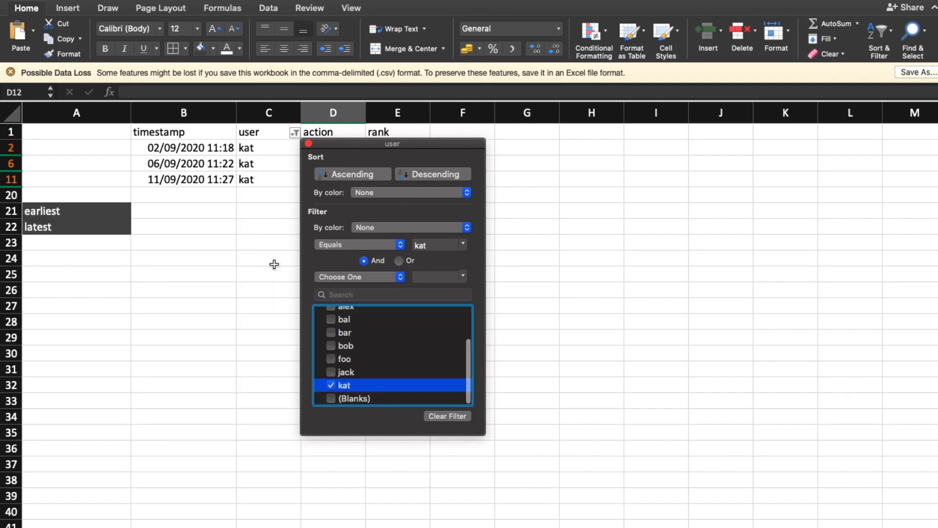
pyautogui.click(274, 264)
pyautogui.click(314, 149)
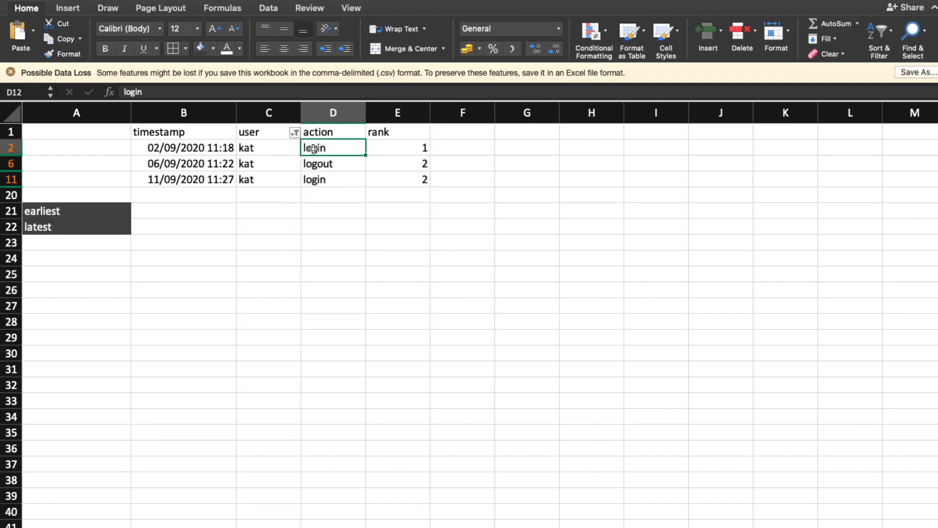
pyautogui.hotkey('ctrl', 'Right')
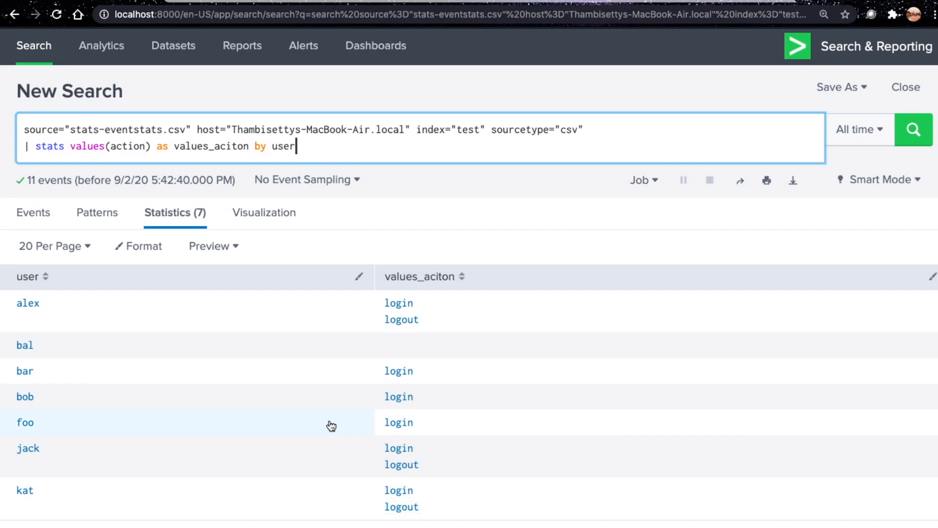
pyautogui.hotkey('ctrl', 'Left')
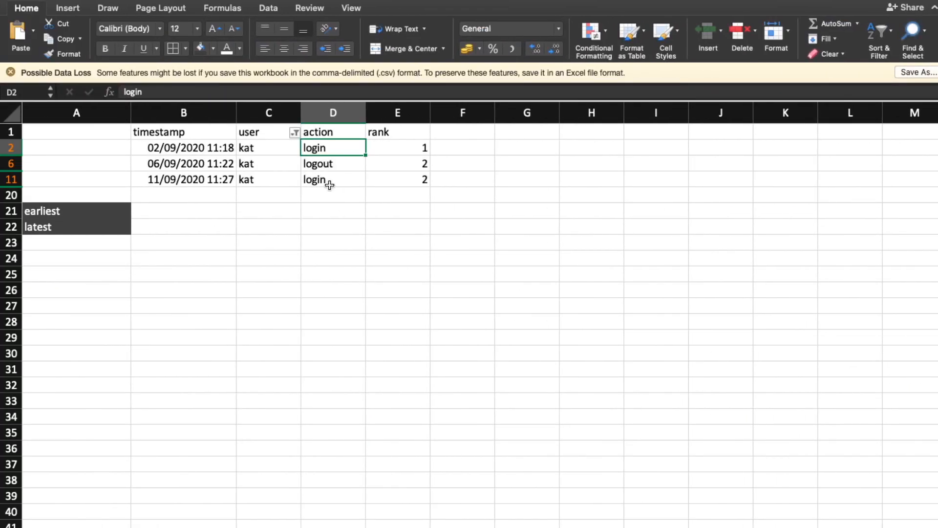
pyautogui.hotkey('ctrl', 'Right')
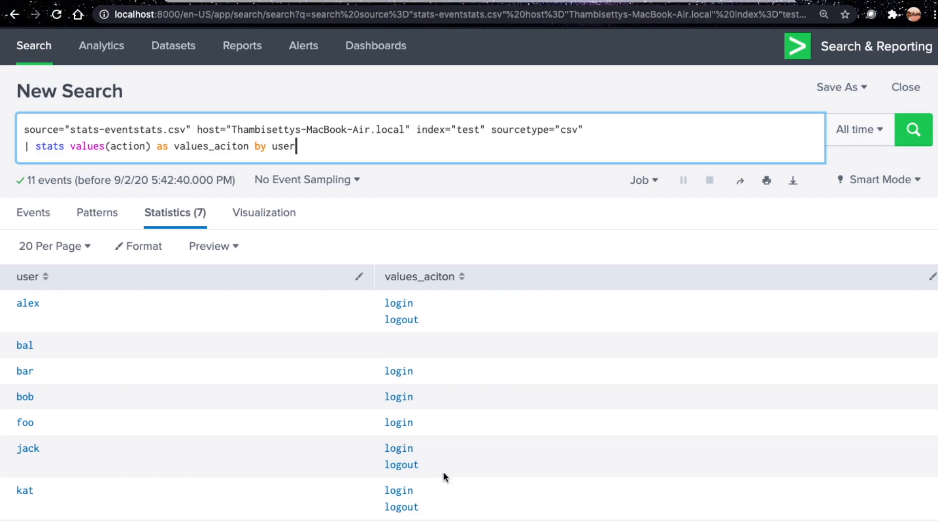
pyautogui.click(89, 146)
pyautogui.click(357, 139)
pyautogui.click(464, 189)
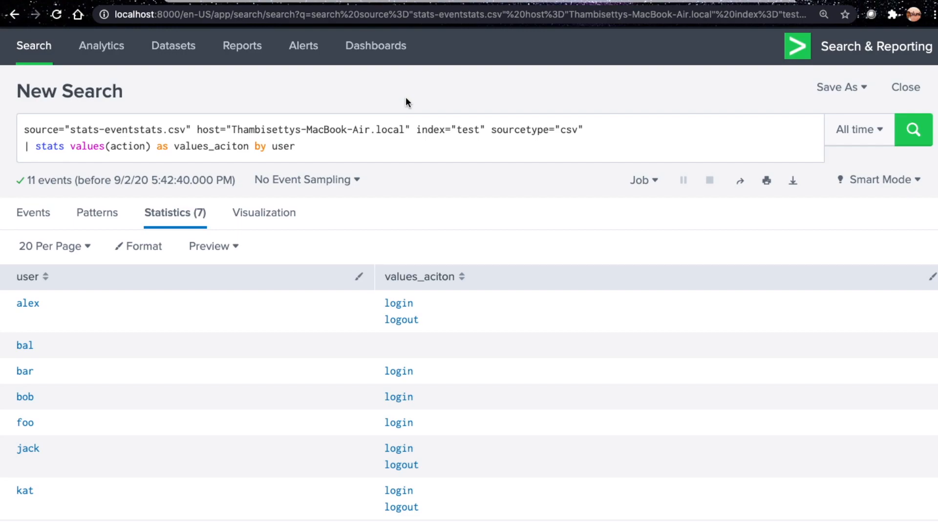
# - Check the list function in the documentation, add list(action) as list_action before the by clause, and run the search
pyautogui.click(391, 2)
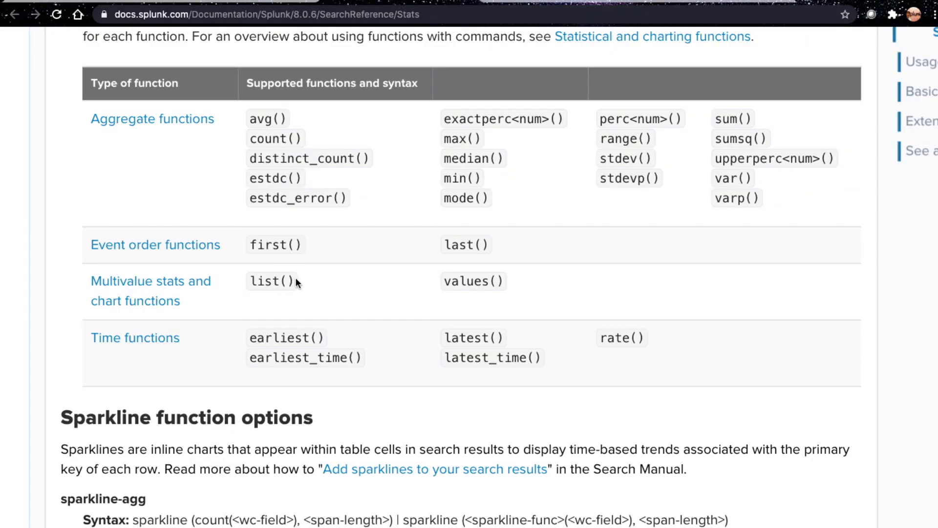
pyautogui.click(102, 2)
pyautogui.click(251, 147)
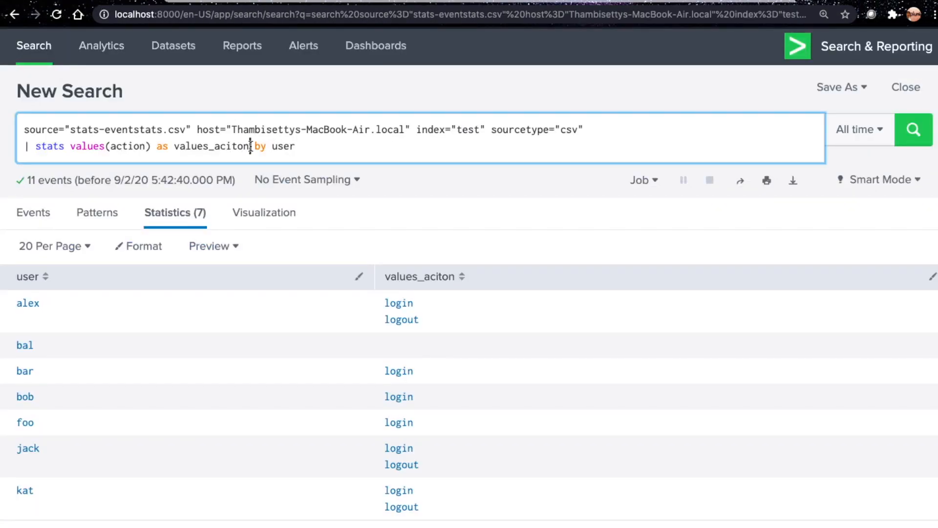
pyautogui.write('list(action) as list_action')
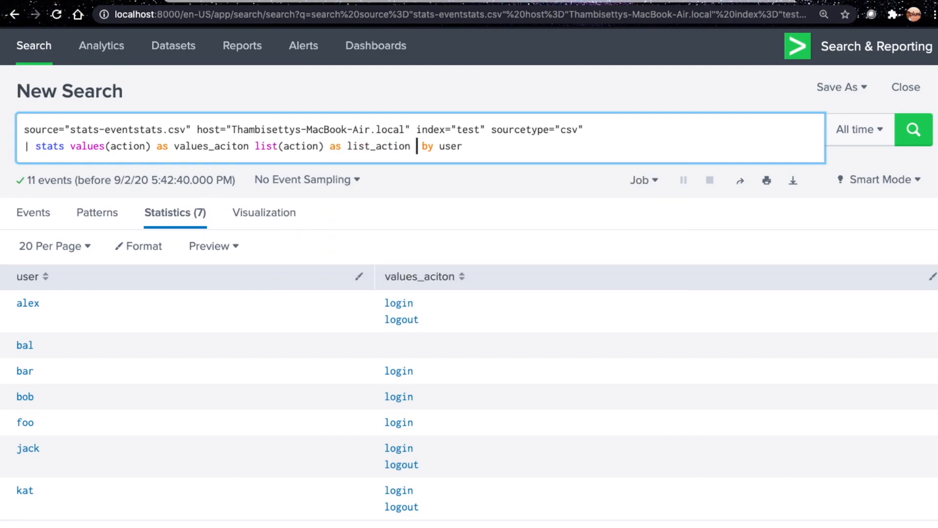
pyautogui.press('Return')
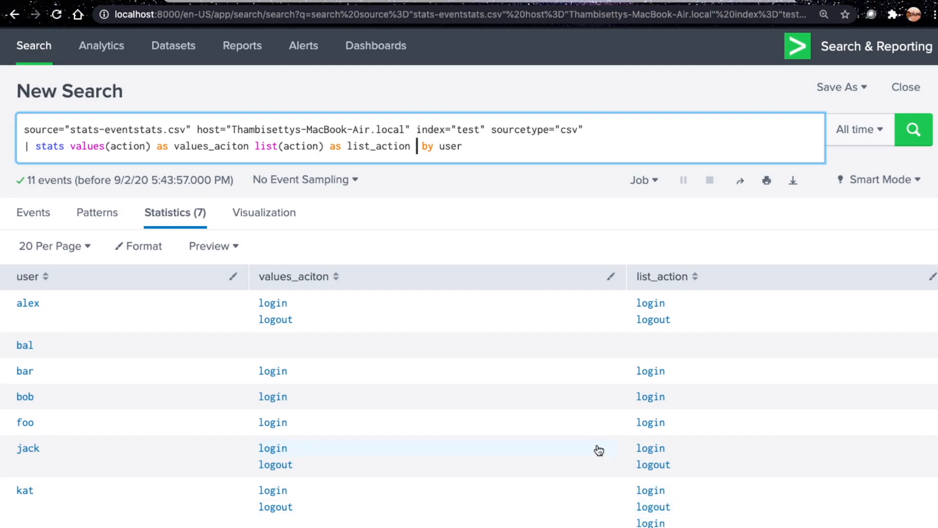
# - Compare the filtered user's actions in the Excel sheet with the list_action values in the search results
pyautogui.hotkey('ctrl', 'Left')
pyautogui.click(334, 151)
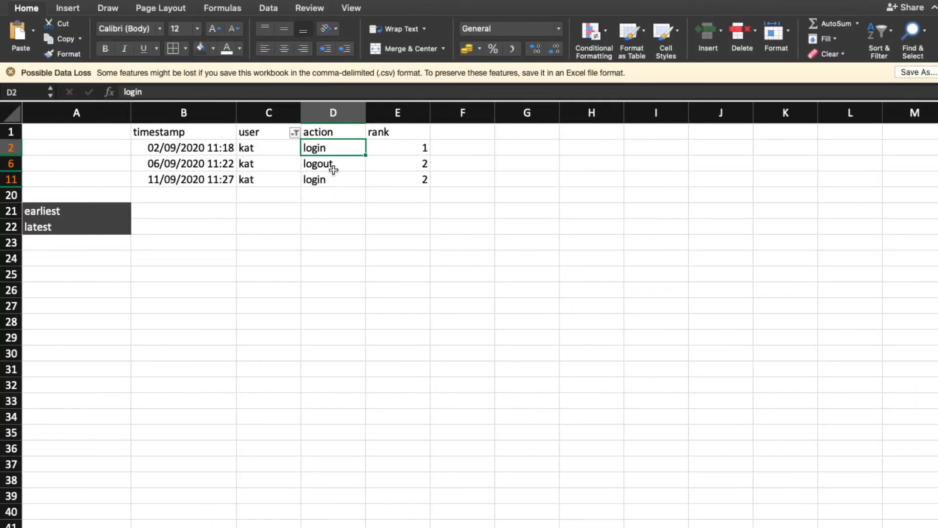
pyautogui.hotkey('ctrl', 'Right')
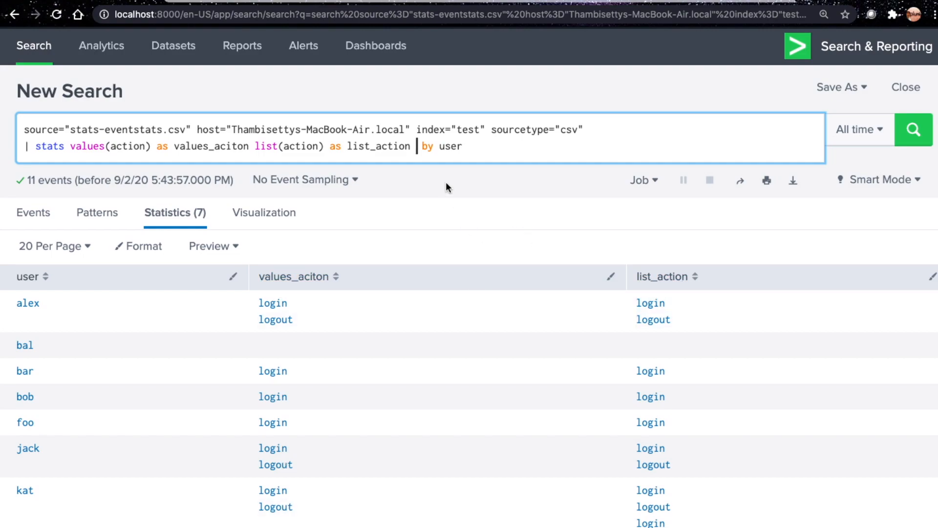
# - Review the supported stats functions in the documentation and return to the search page
pyautogui.click(395, 1)
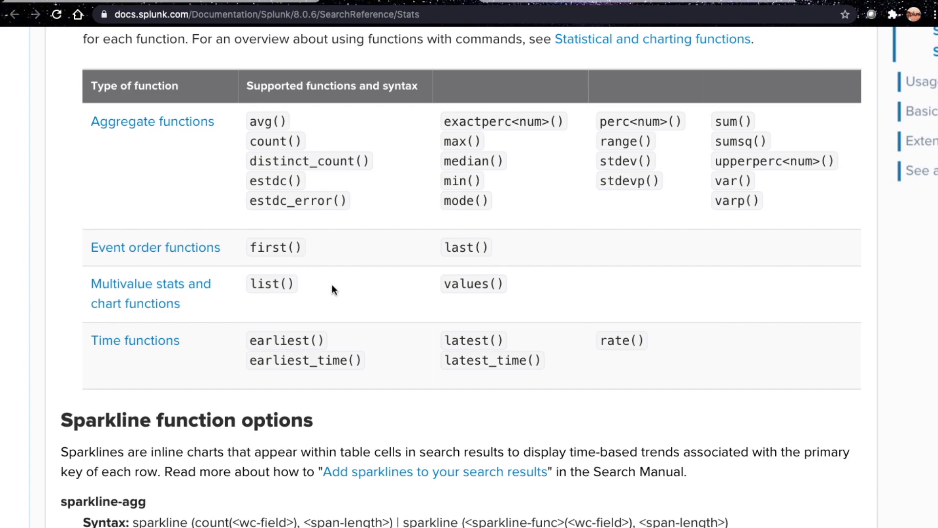
pyautogui.click(128, 2)
pyautogui.click(291, 93)
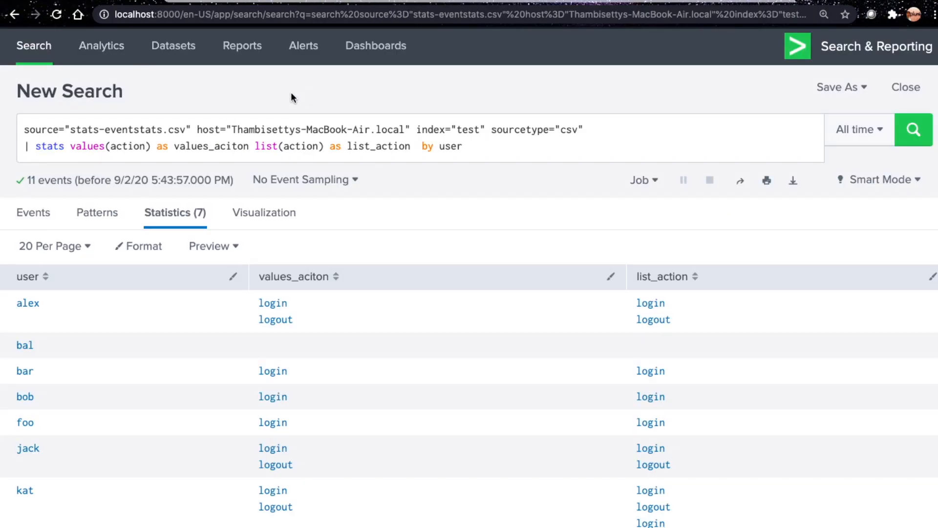